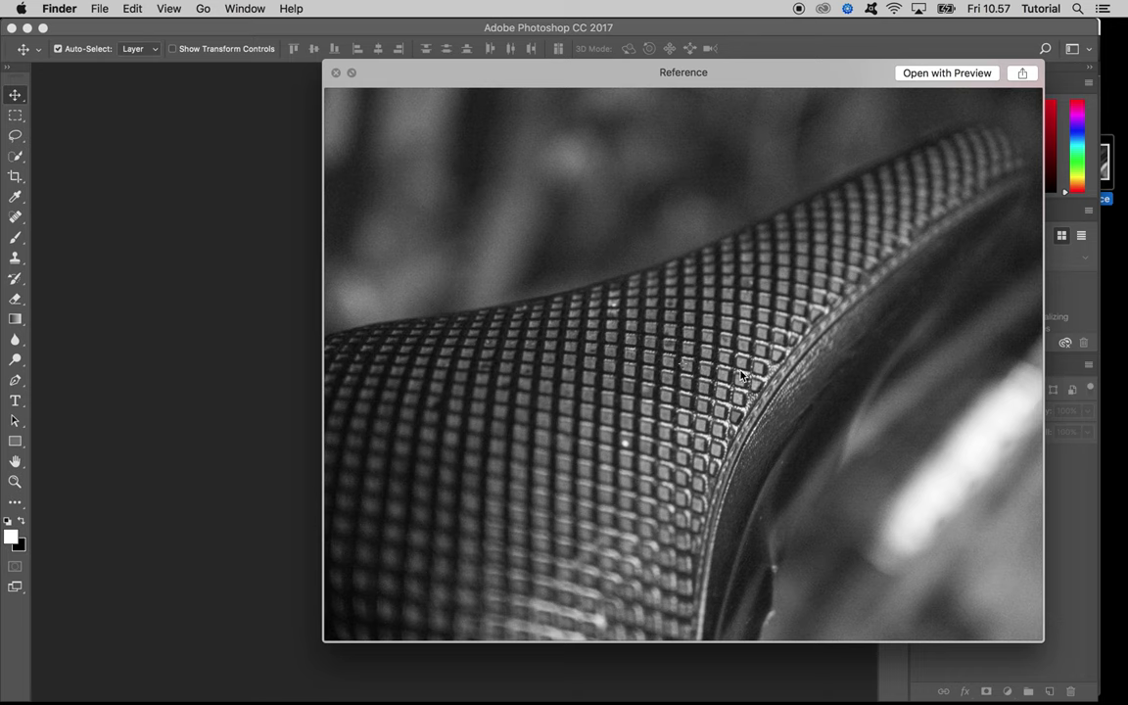
- Preview the Reference photo on the desktop and examine its grid texture, closing the preview when done
key(space)
click(684, 347)
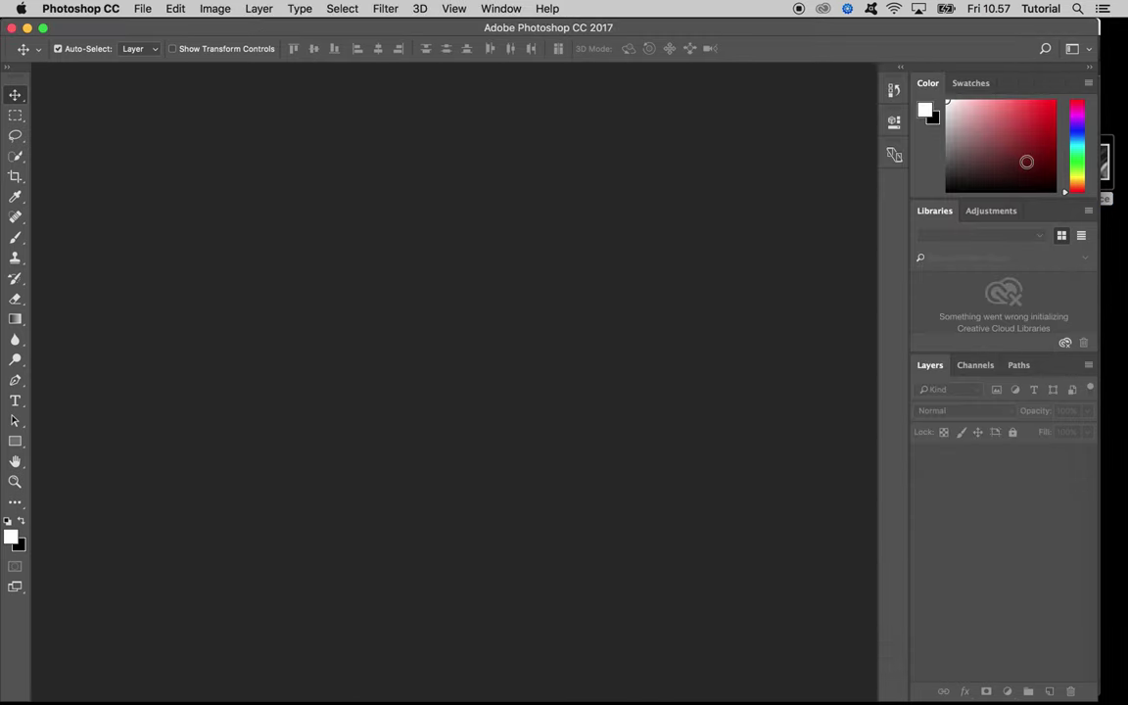
click(1104, 164)
key(space)
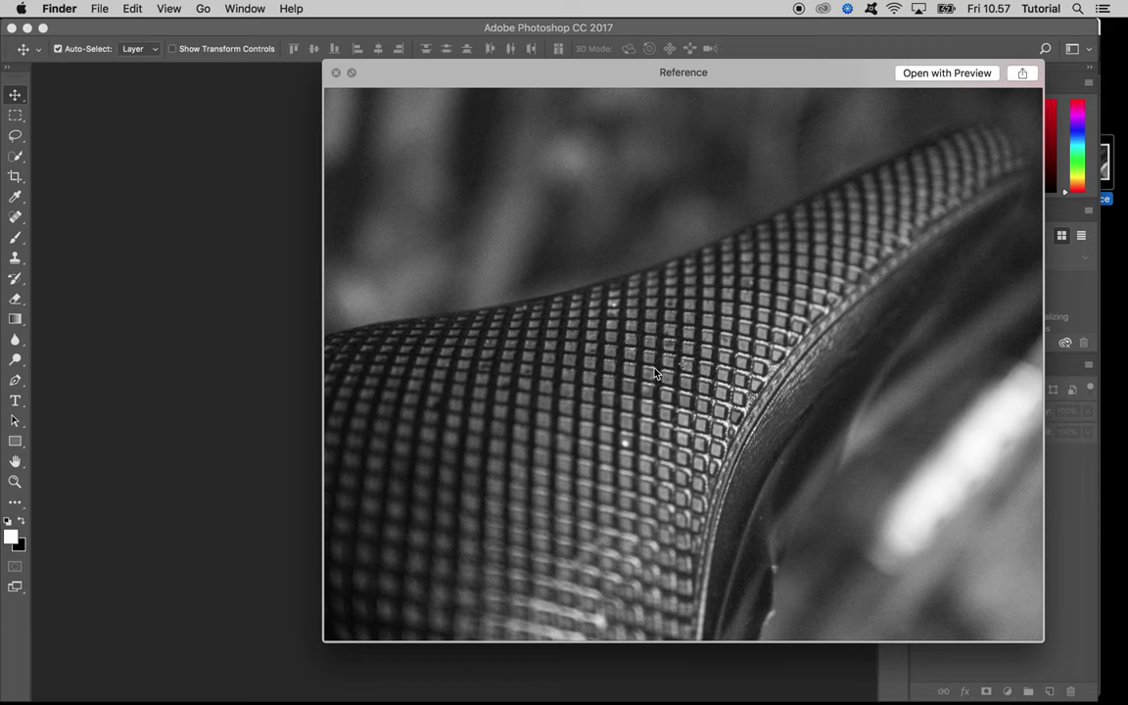
key(space)
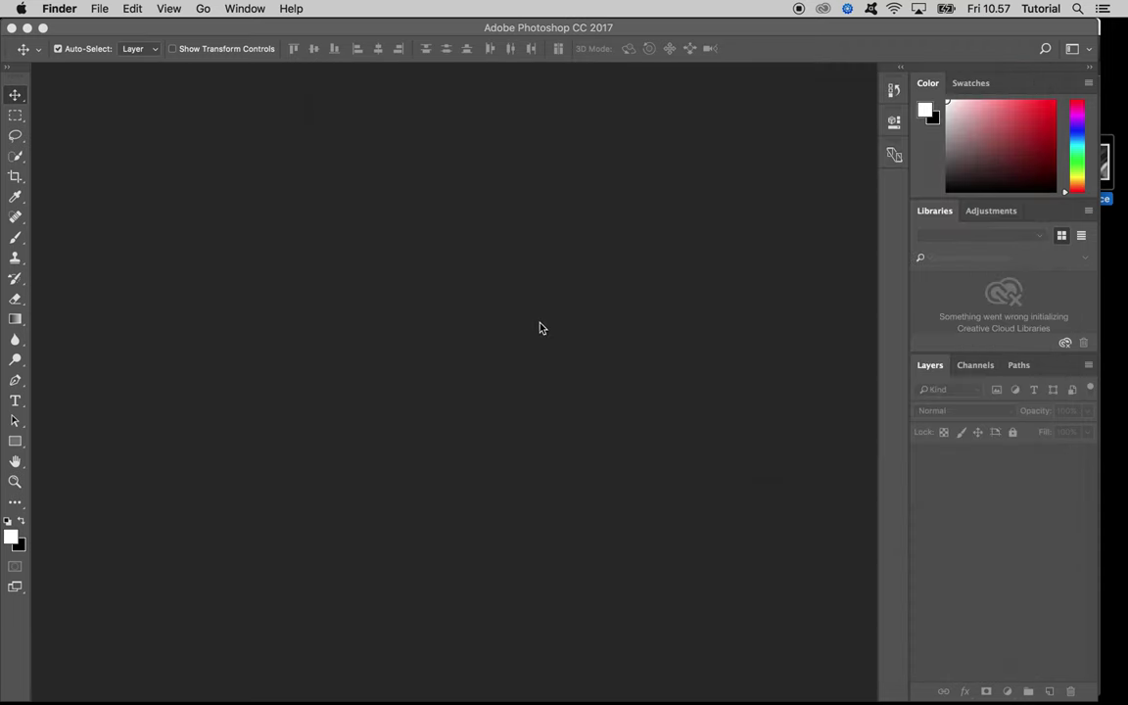
- Create a new 1000 x 1000 px document at 72 ppi and fill its background with white
click(520, 324)
click(142, 9)
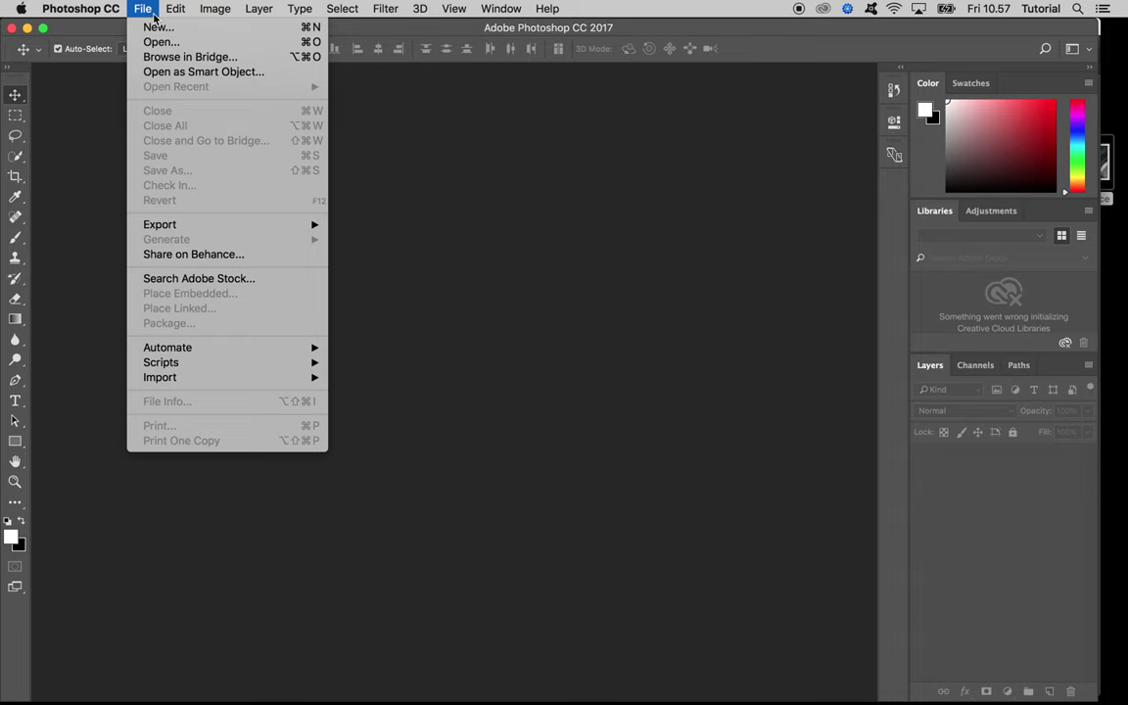
click(159, 28)
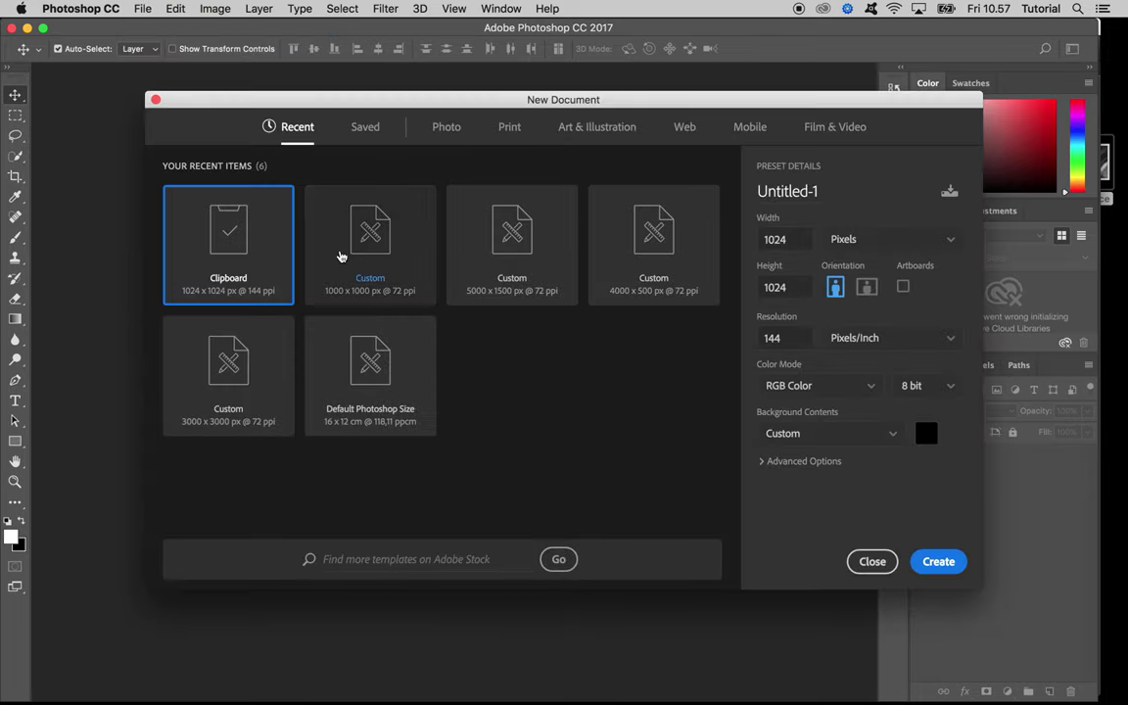
click(341, 257)
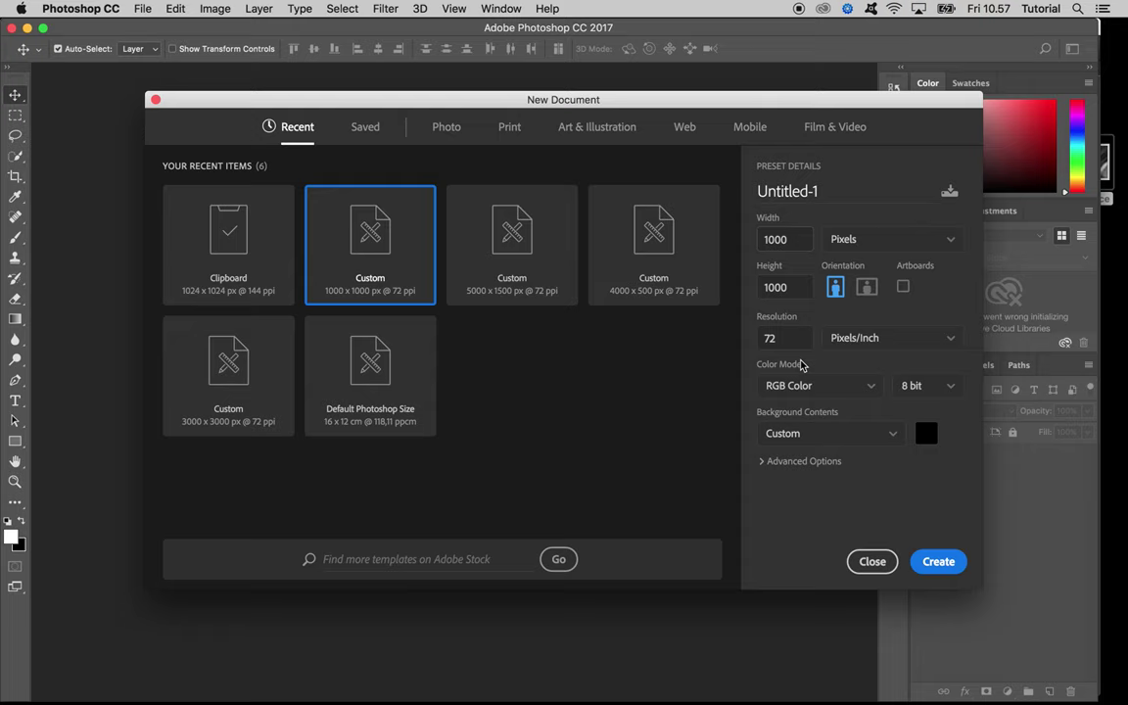
click(933, 561)
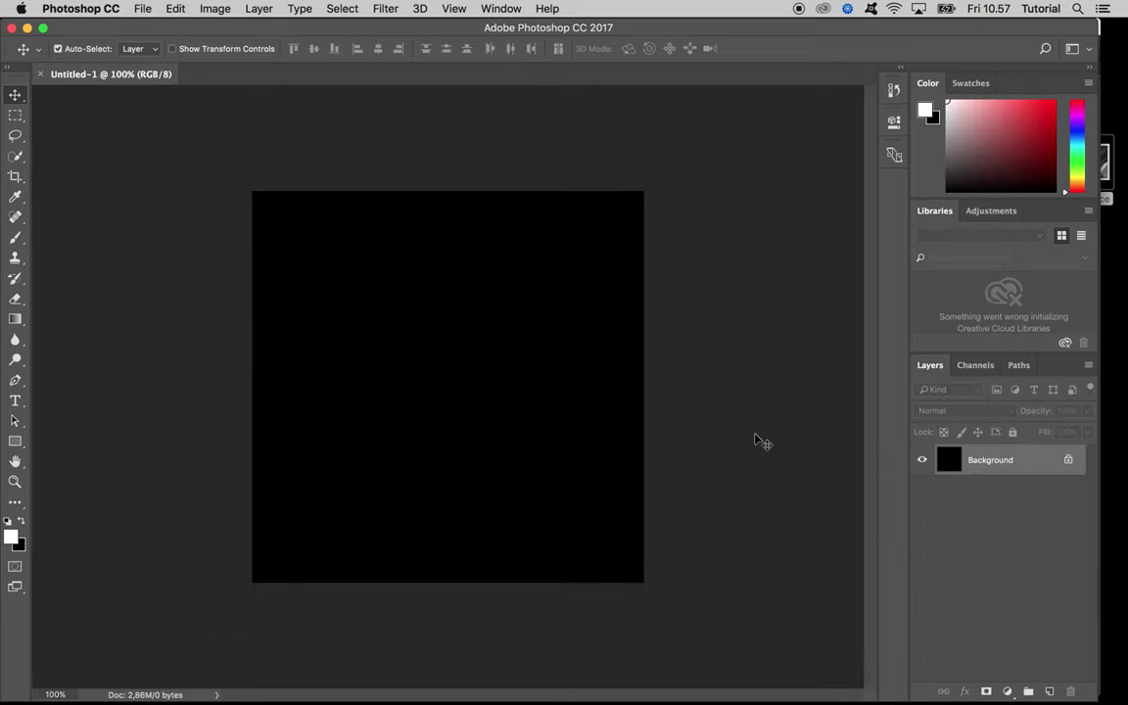
key(alt+BackSpace)
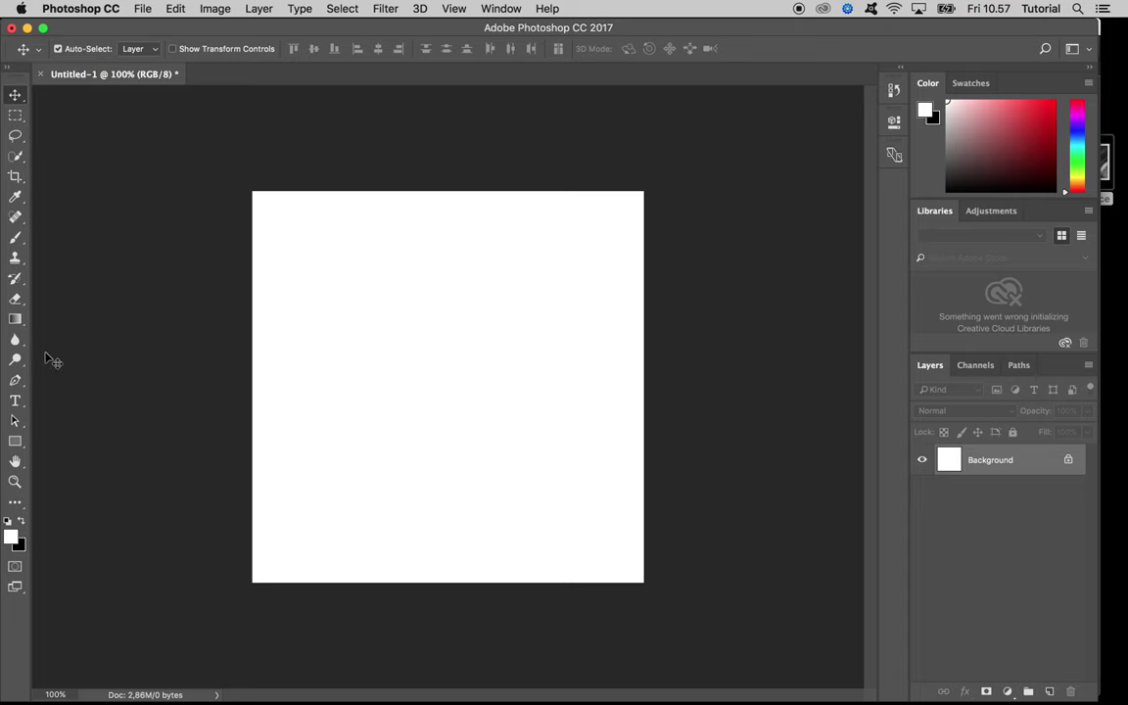
- Draw a square about 482 px wide near the middle of the canvas with the Rectangle tool and fill it black
click(16, 442)
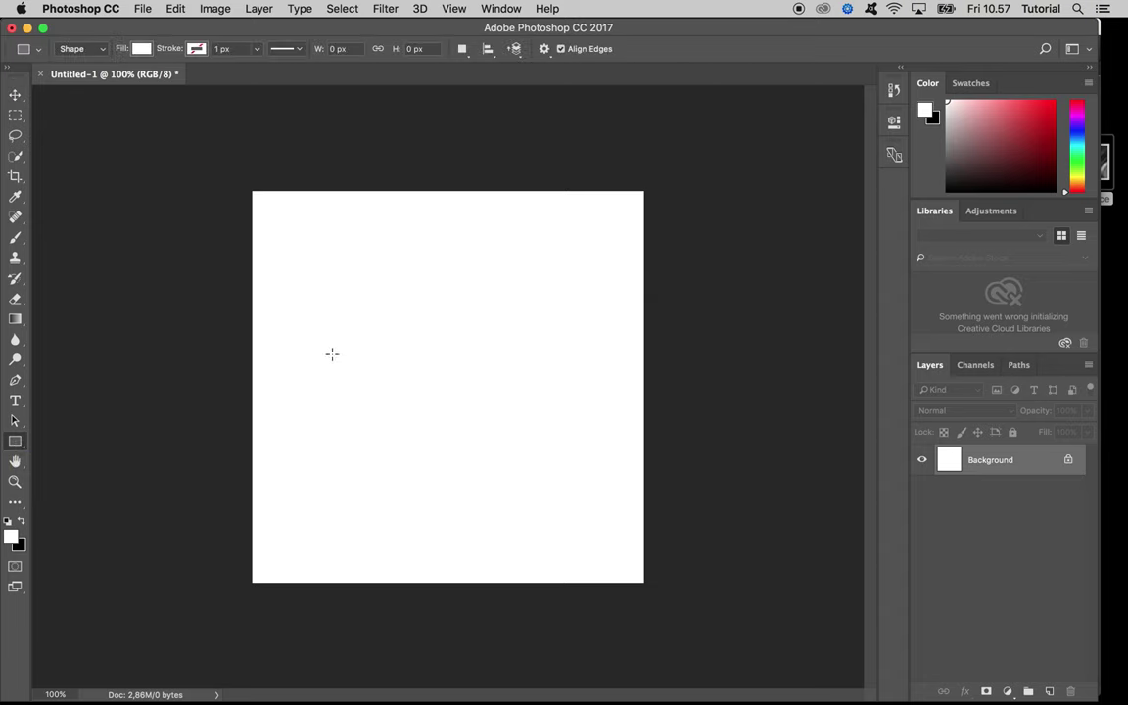
drag(360, 312, 550, 500)
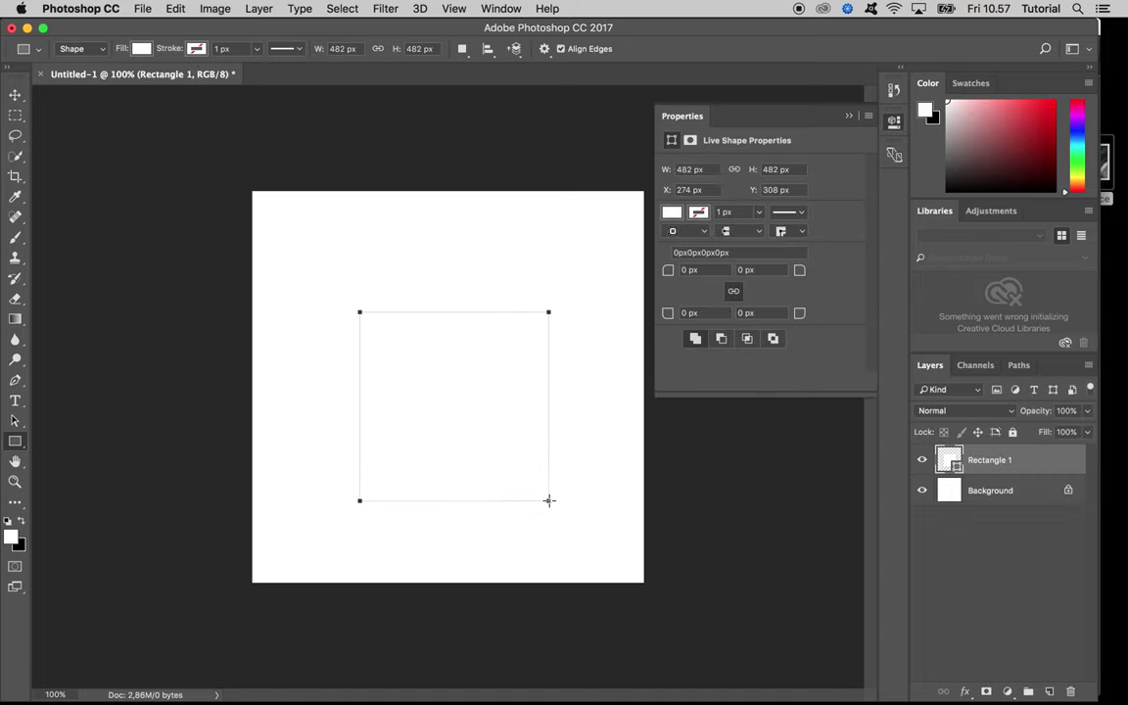
click(672, 212)
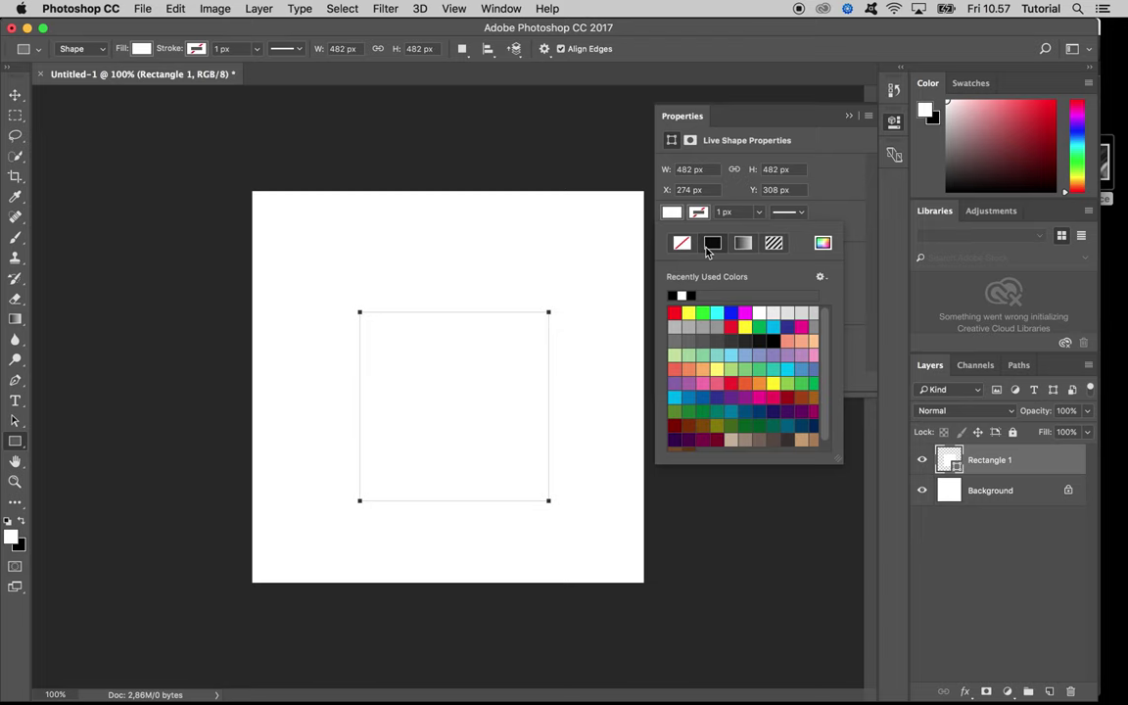
click(712, 243)
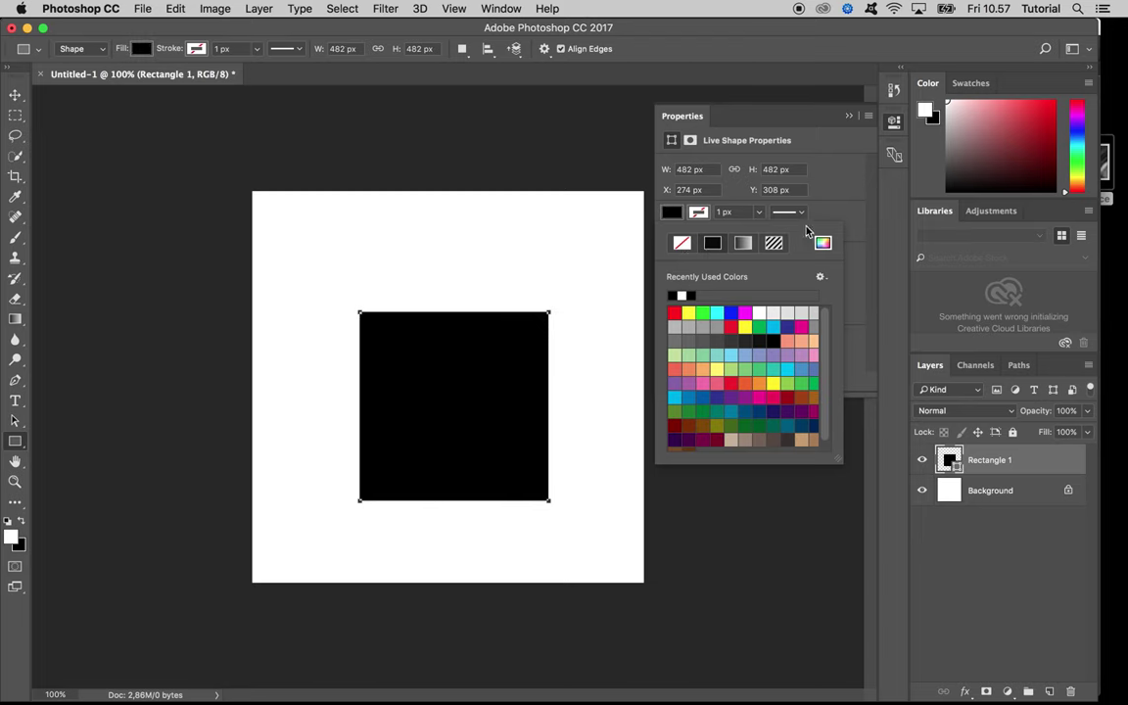
click(822, 215)
- Round all four corners of the black square to a 40 px radius
drag(703, 271, 653, 274)
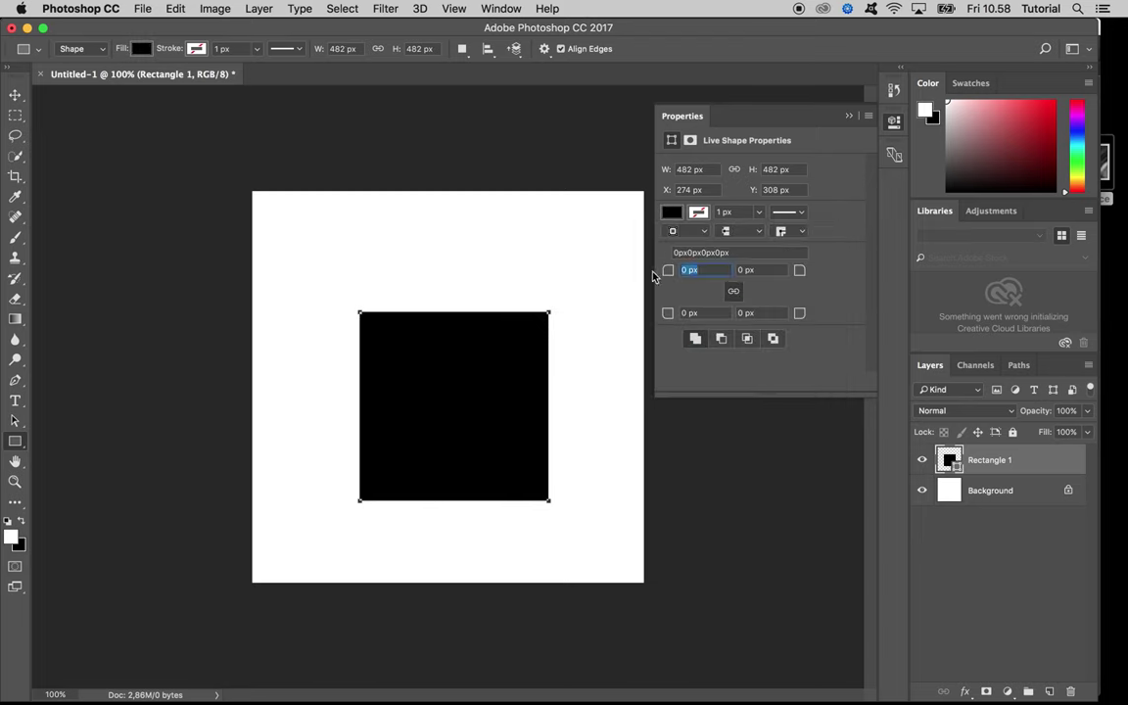
text(40)
key(Return)
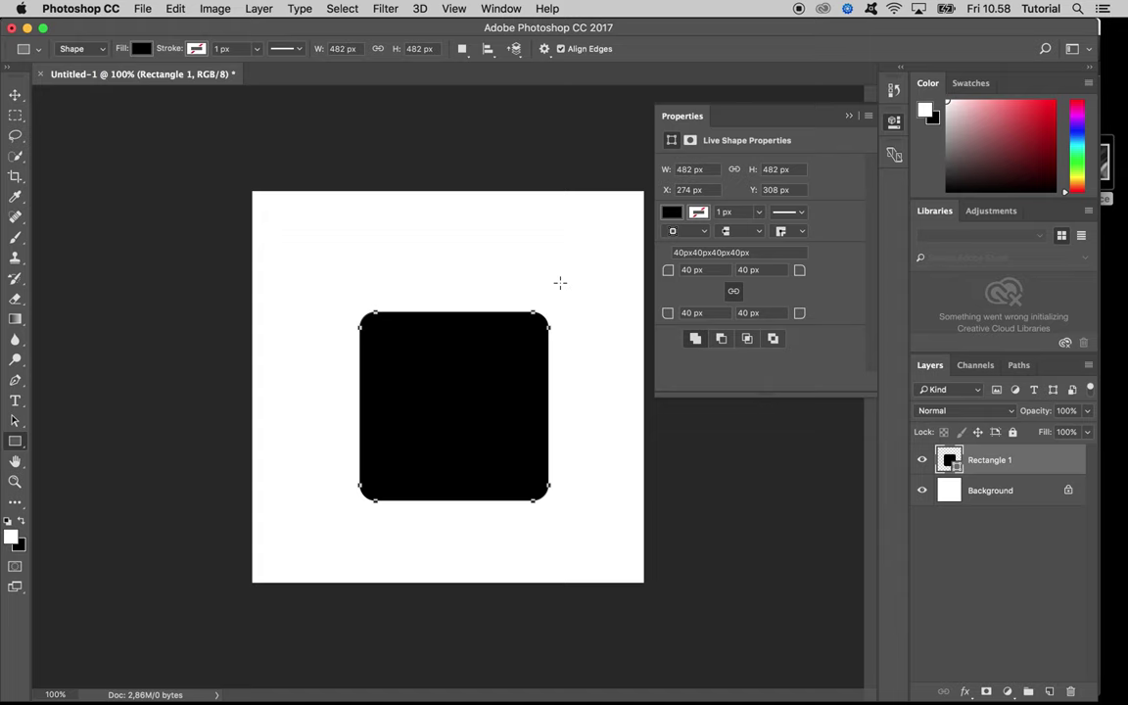
click(896, 123)
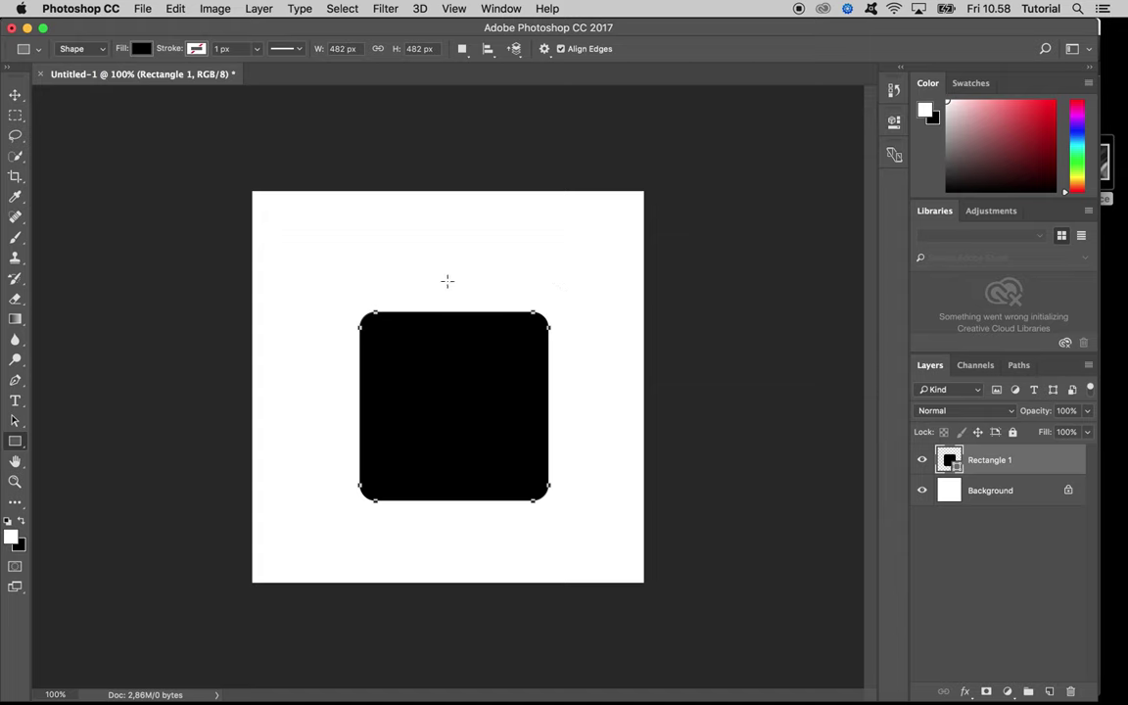
- Centre the rounded square at 500, 500 px, rotated 45° as a regular path and scaled up to about 109%
key(ctrl+t)
drag(544, 290, 526, 387)
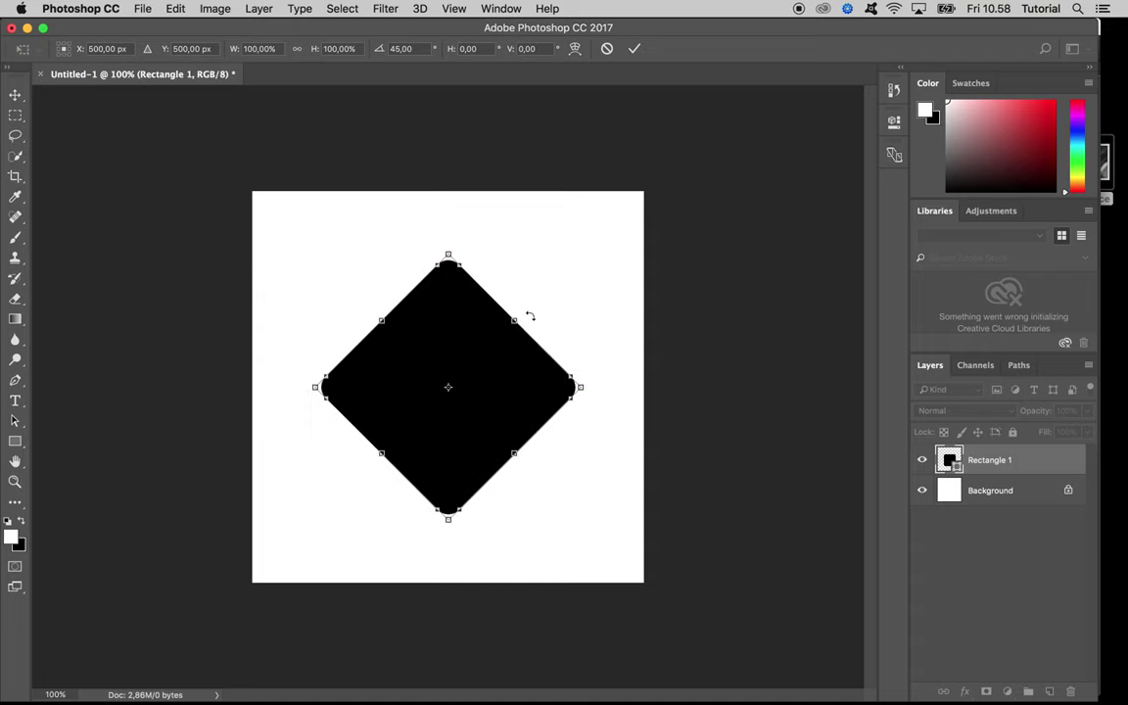
key(Return)
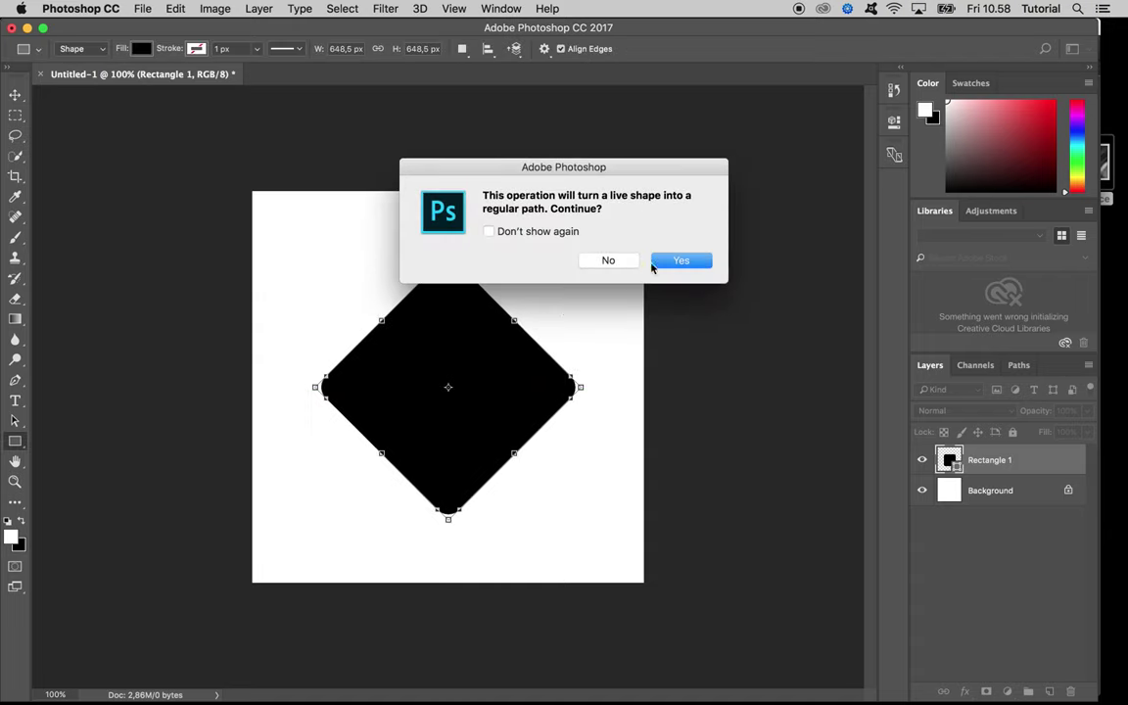
click(661, 263)
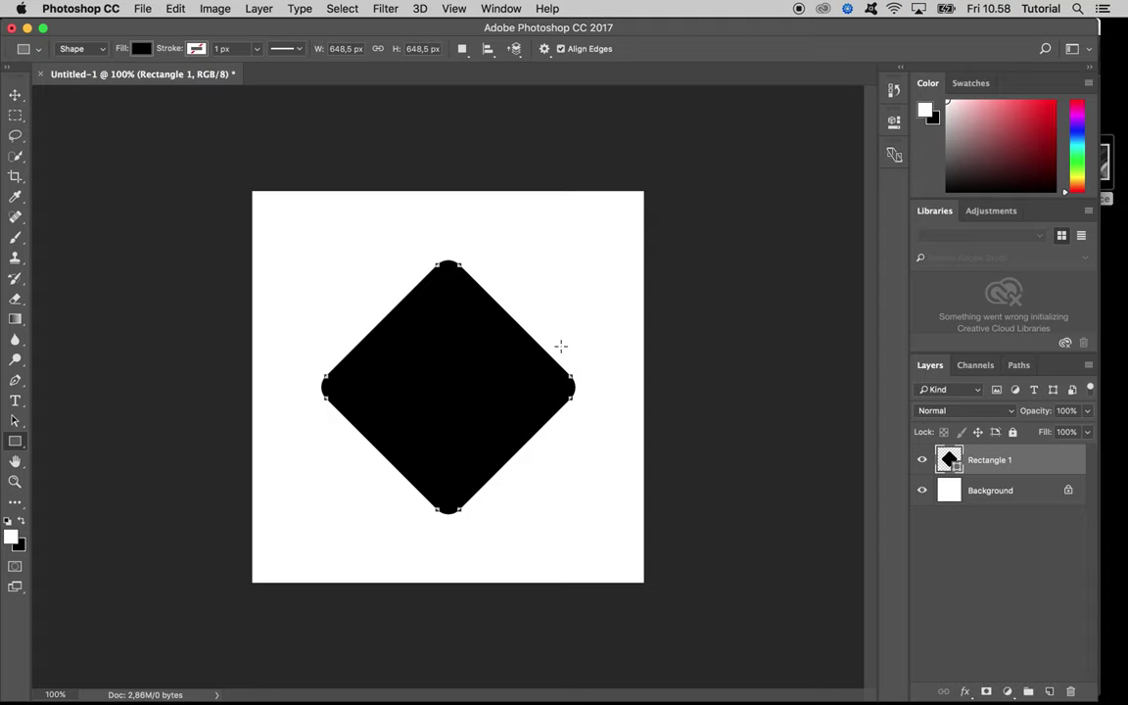
alt+shift+drag(575, 514, 589, 517)
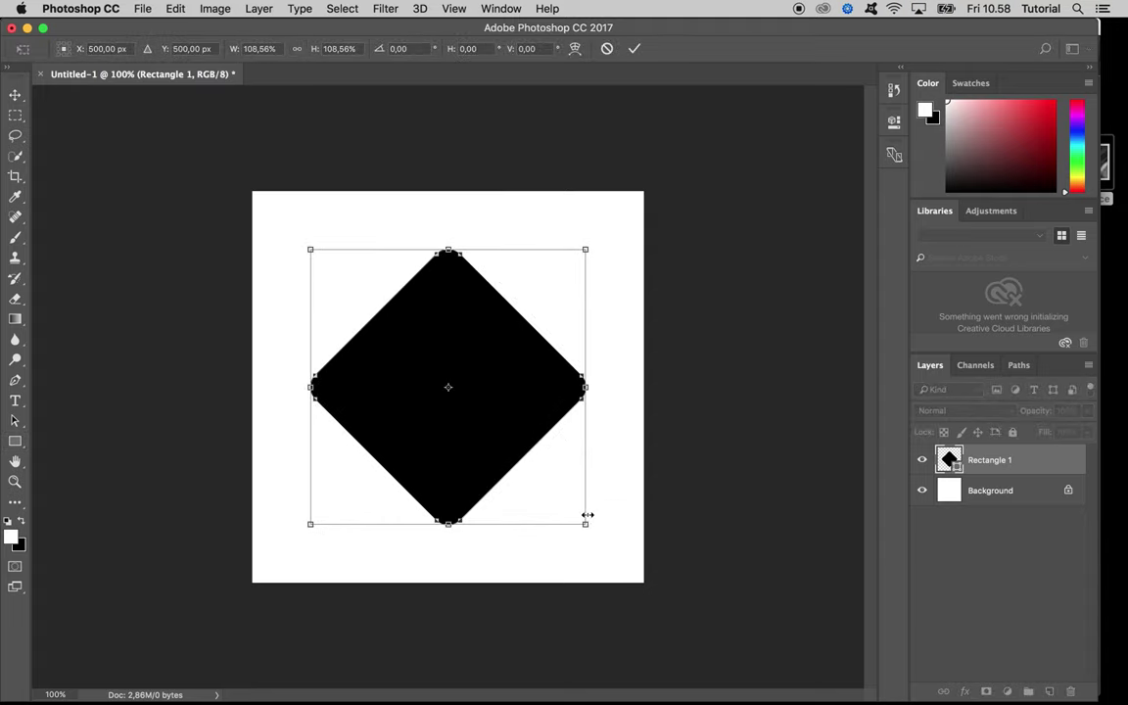
key(Return)
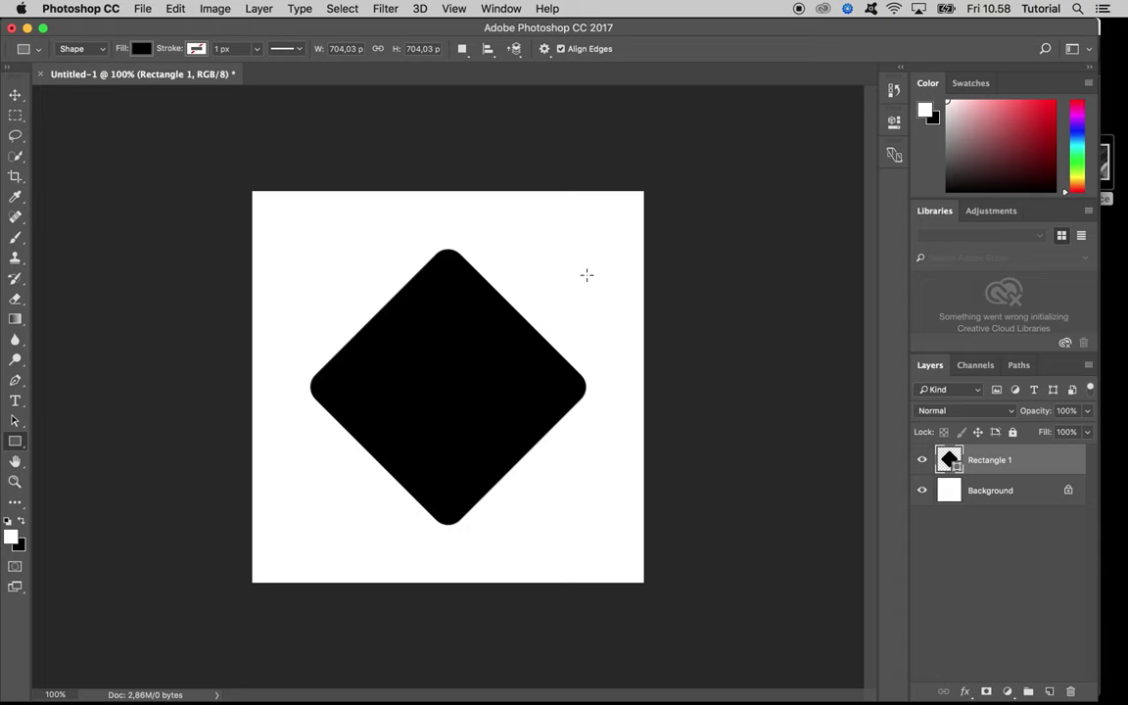
- Duplicate the diamond layer and start the Offset filter on the copy, converting it to a smart object
key(super+j)
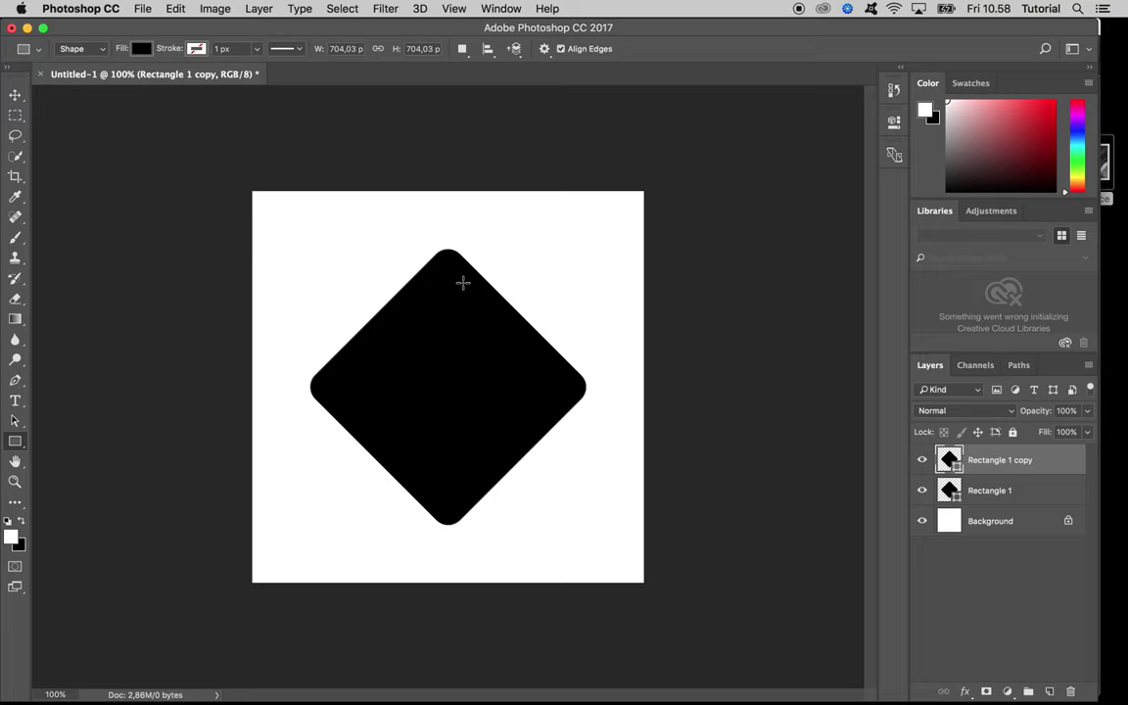
click(385, 9)
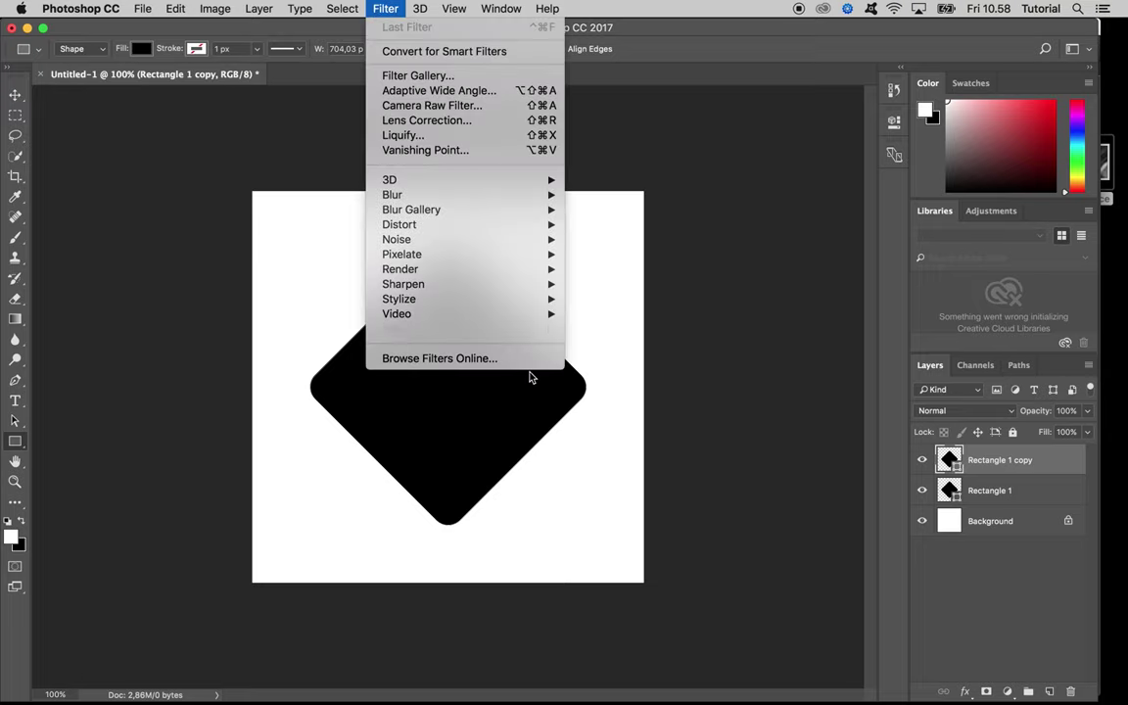
mouse_move(547, 329)
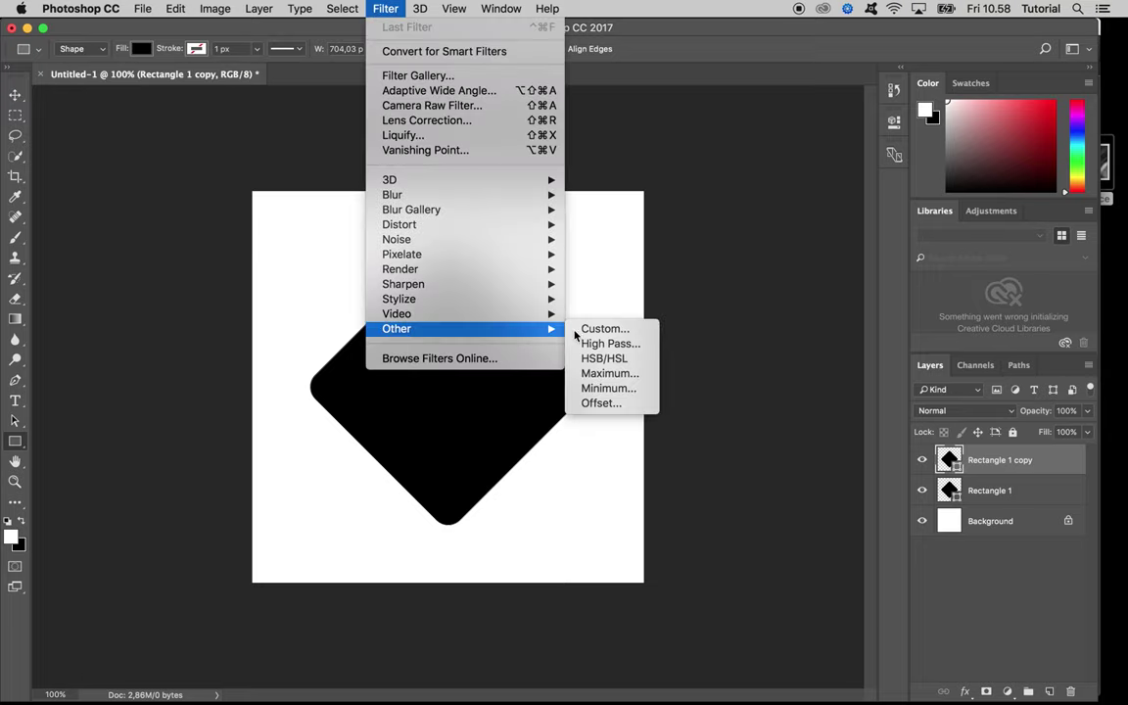
click(600, 405)
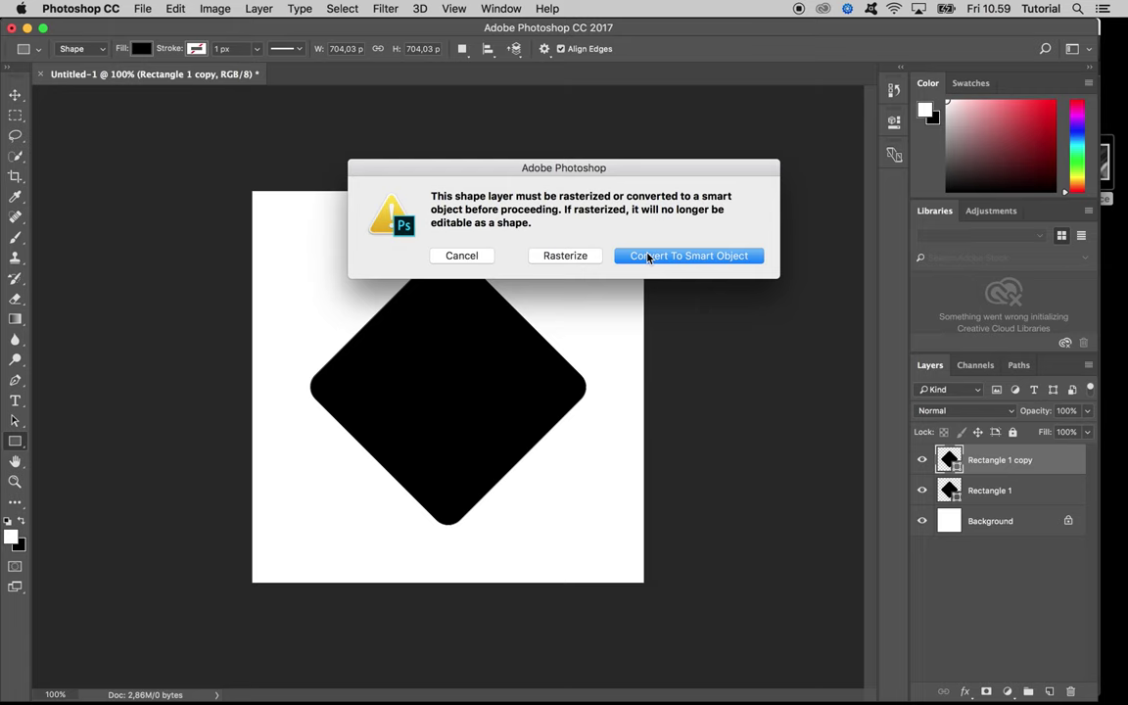
click(647, 257)
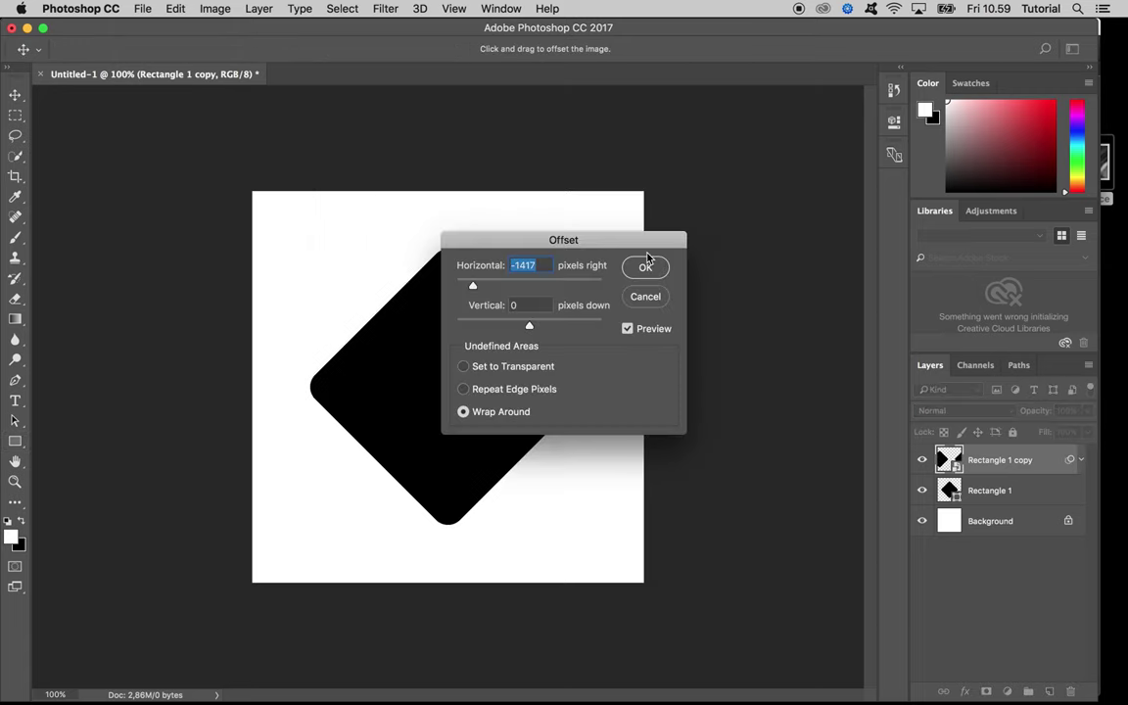
- Try offsetting the duplicated diamond 500 px horizontally and 500 px vertically with wrap-around
drag(526, 231, 741, 196)
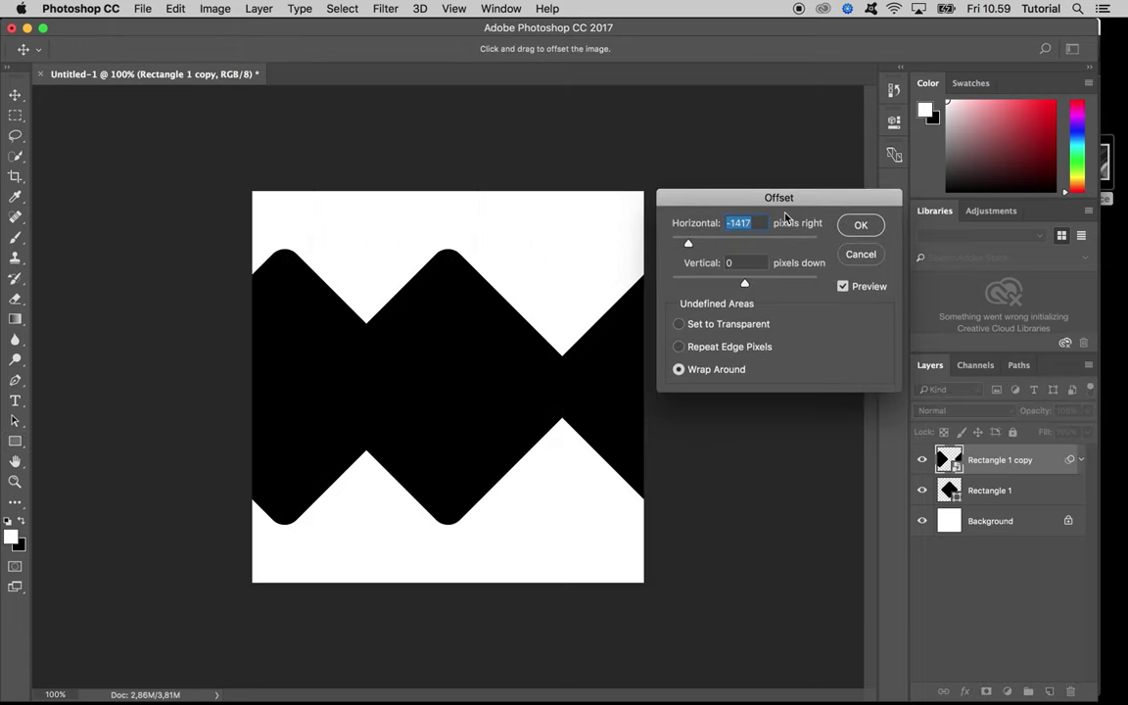
drag(689, 242, 761, 244)
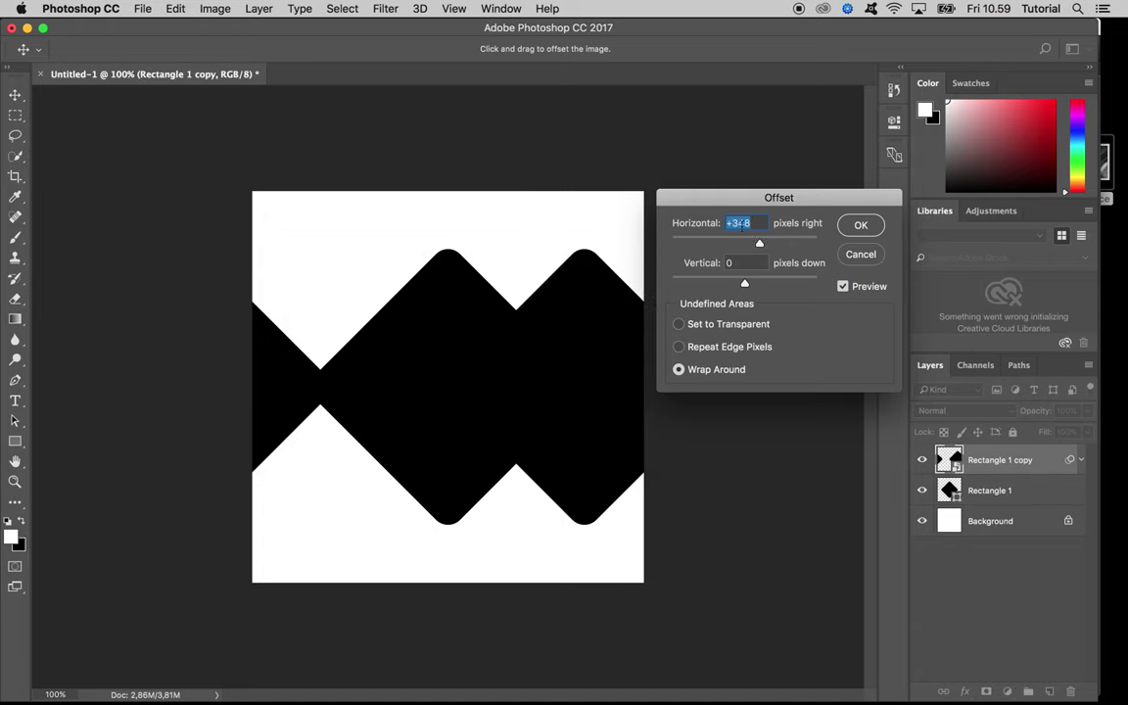
mouse_move(741, 279)
mouse_down()
mouse_move(771, 283)
mouse_move(745, 282)
mouse_up()
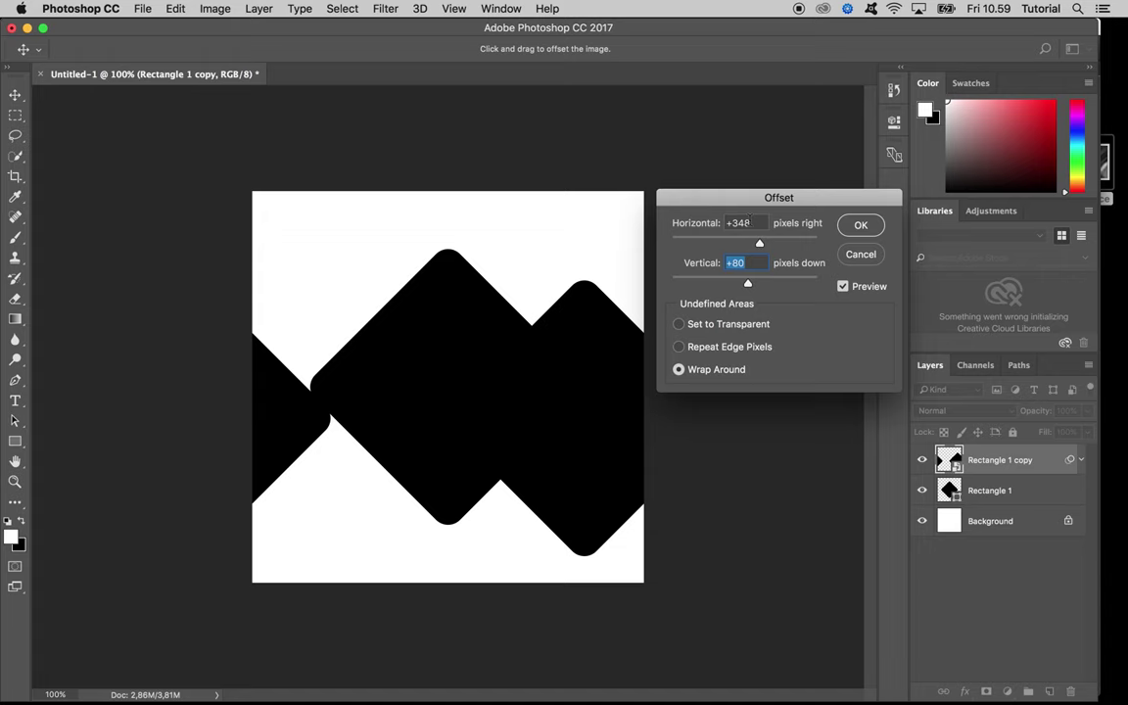
drag(750, 223, 713, 224)
text(500)
key(Tab)
text(500)
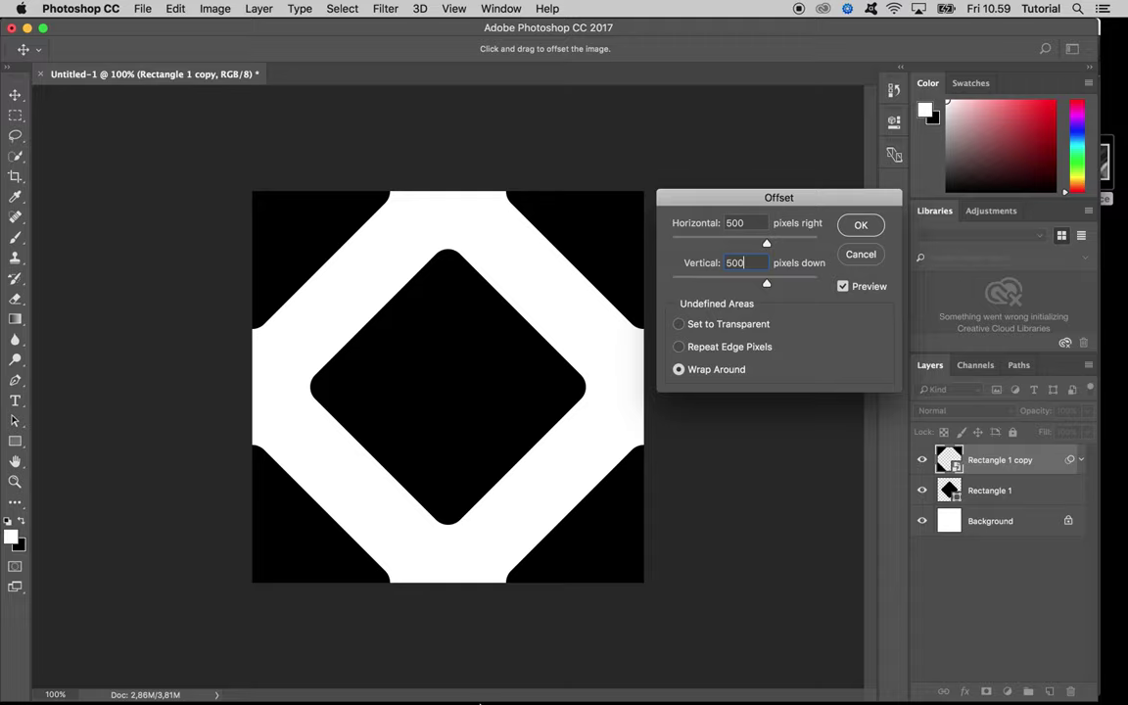
- Preview the Reference photo again to compare its square spacing with the offset pattern
click(1105, 161)
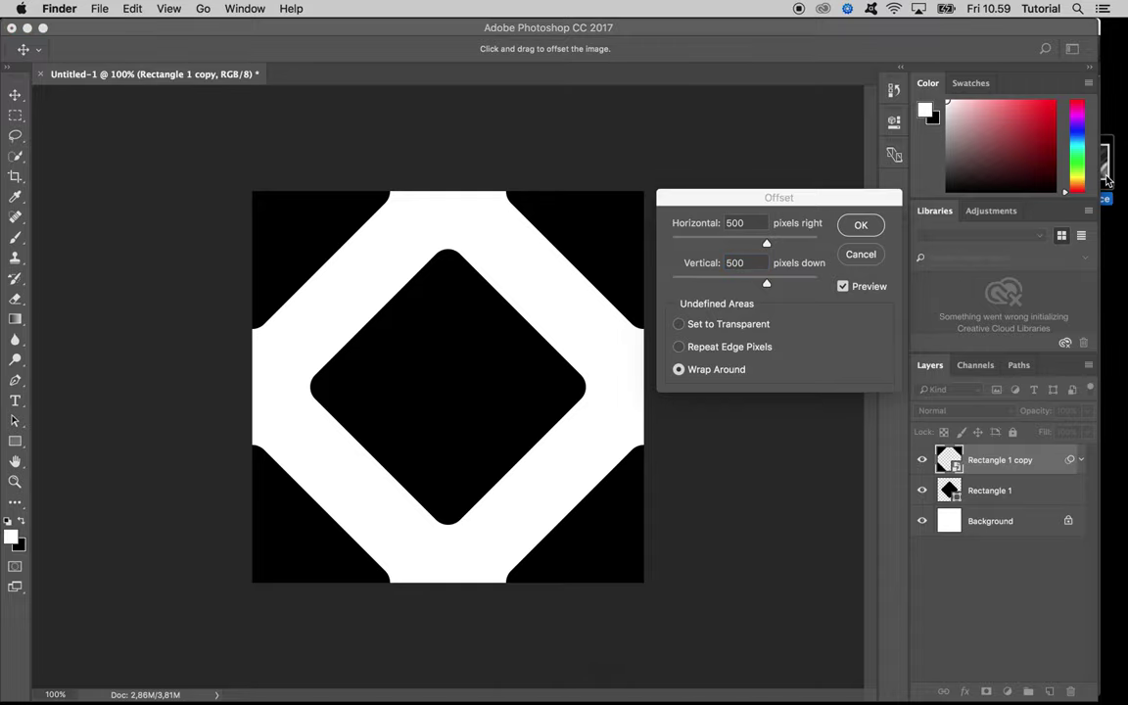
key(space)
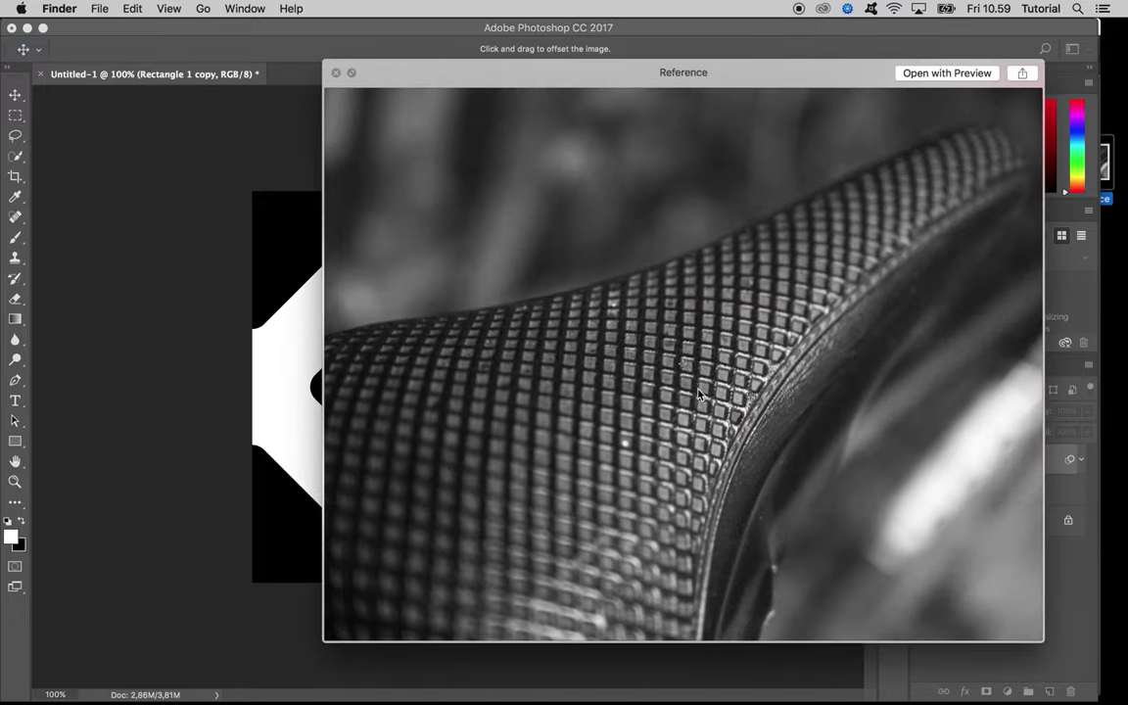
key(space)
- Cancel the Offset filter and delete the duplicated diamond layer
click(859, 257)
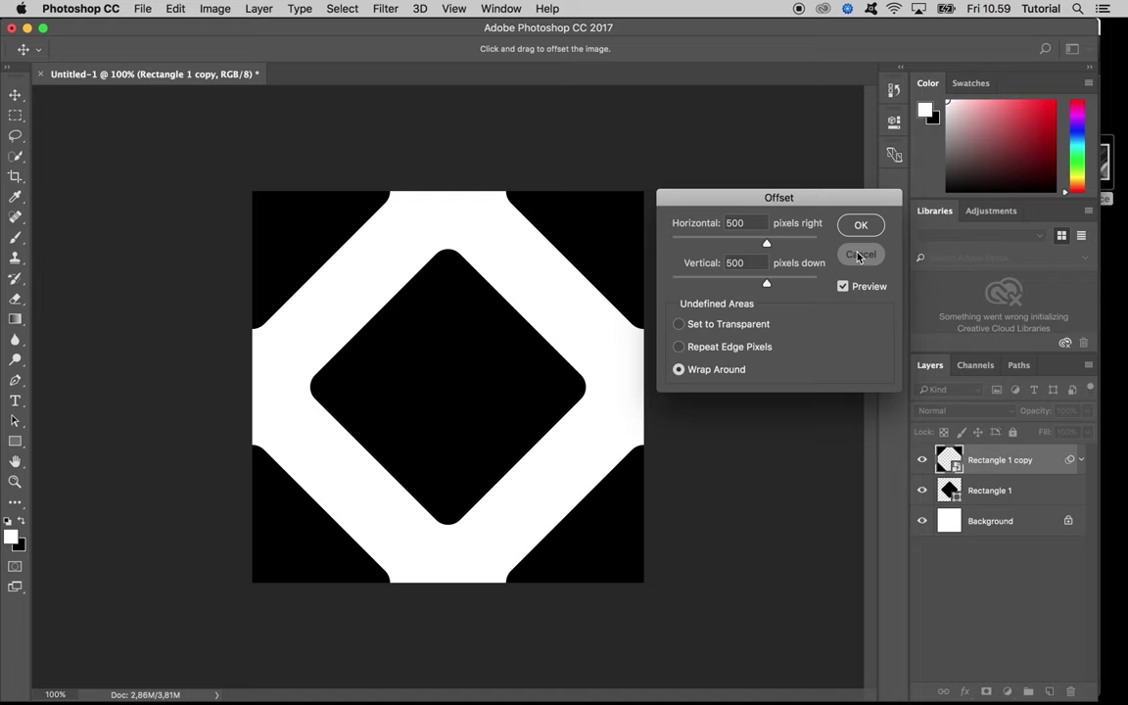
click(995, 485)
click(998, 466)
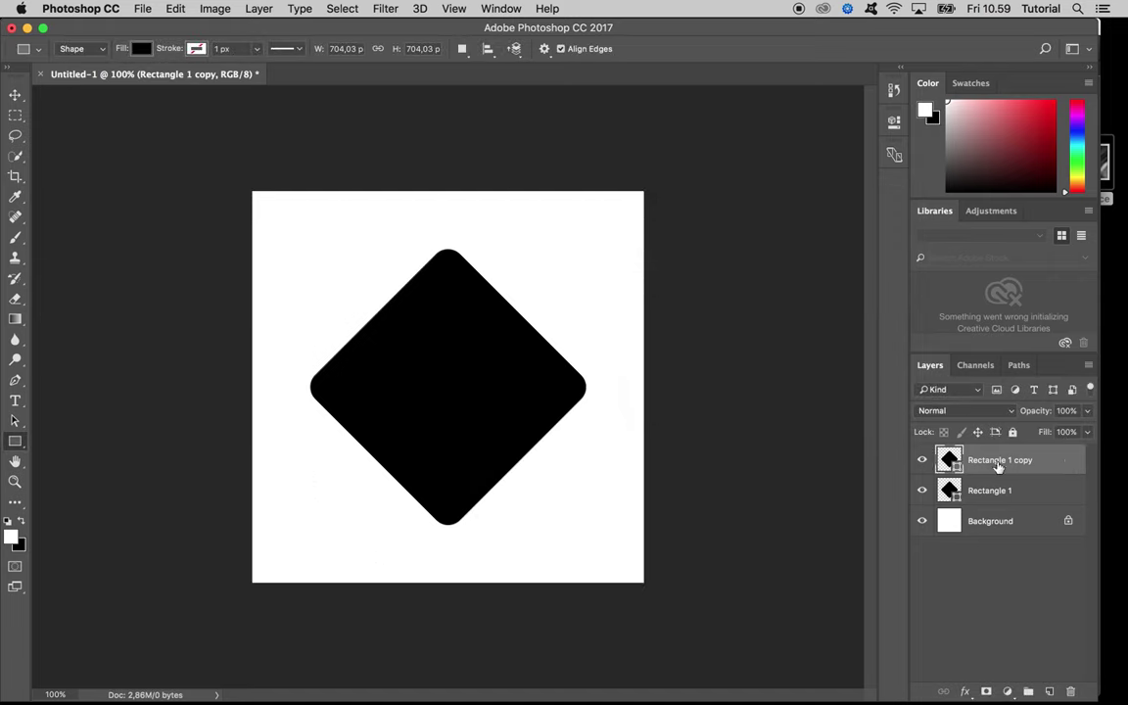
key(BackSpace)
- Scale the black diamond up proportionally about its centre to about 112%, making it 786 px in width and height
key(super+t)
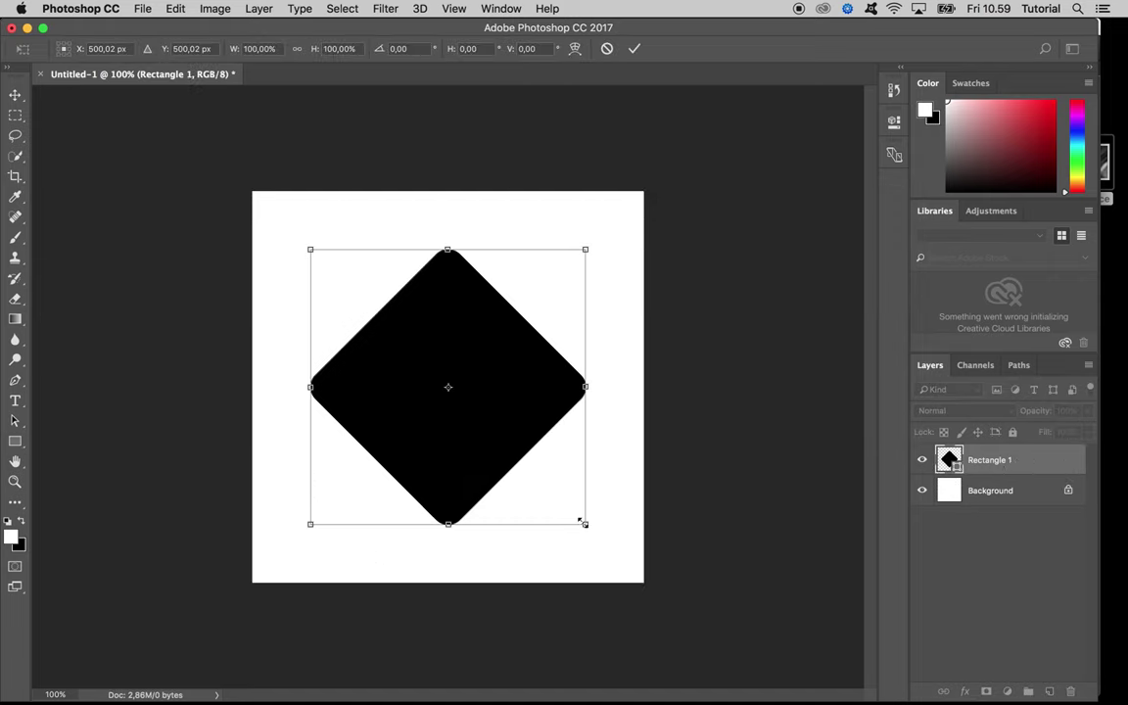
alt+shift+drag(581, 521, 603, 537)
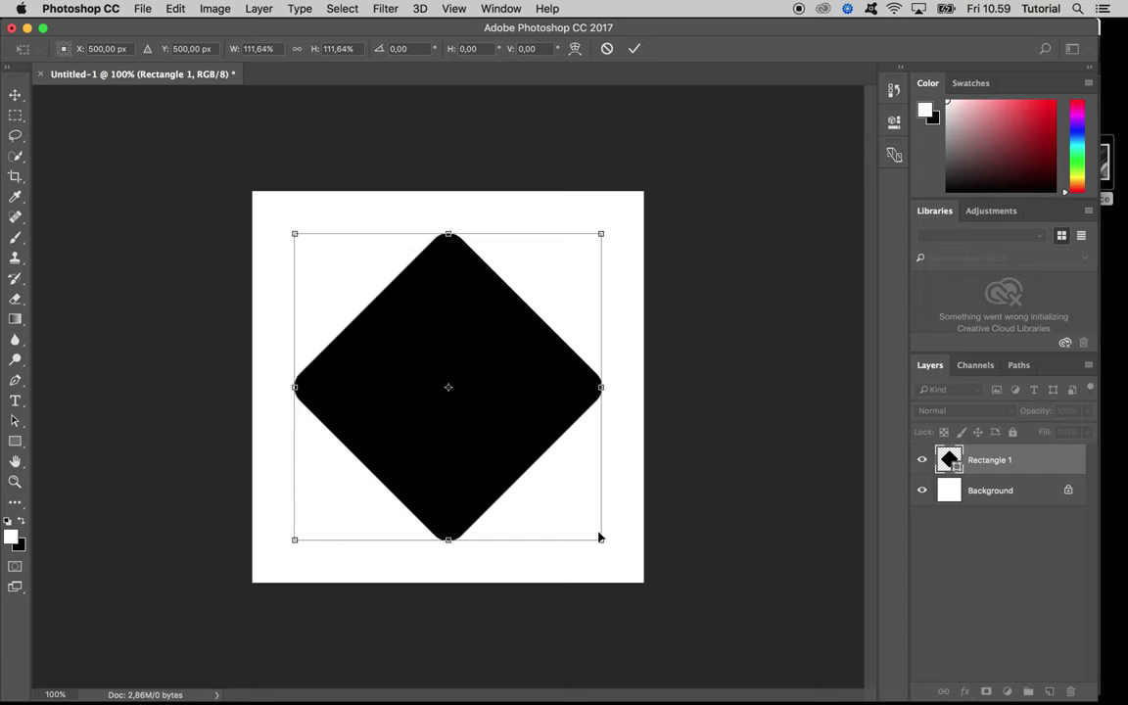
key(Return)
- Duplicate the enlarged diamond layer and offset the copy, as a smart object, 500 px horizontally and 500 px vertically with wrap-around
key(super+j)
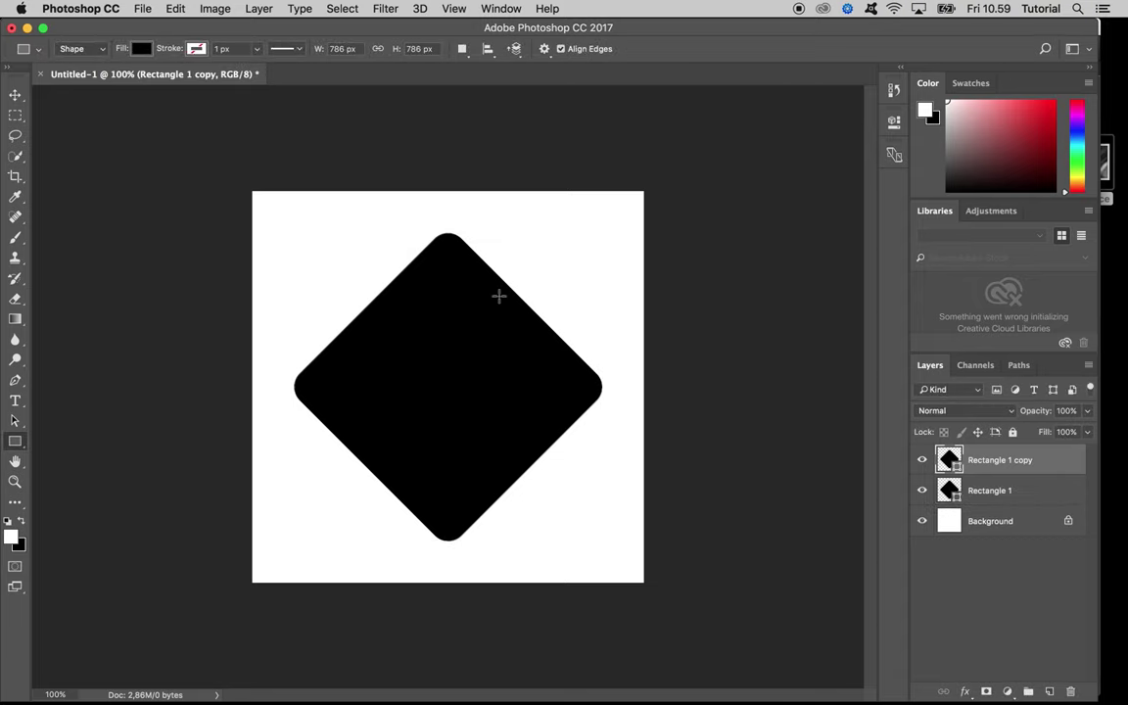
click(385, 9)
mouse_move(495, 329)
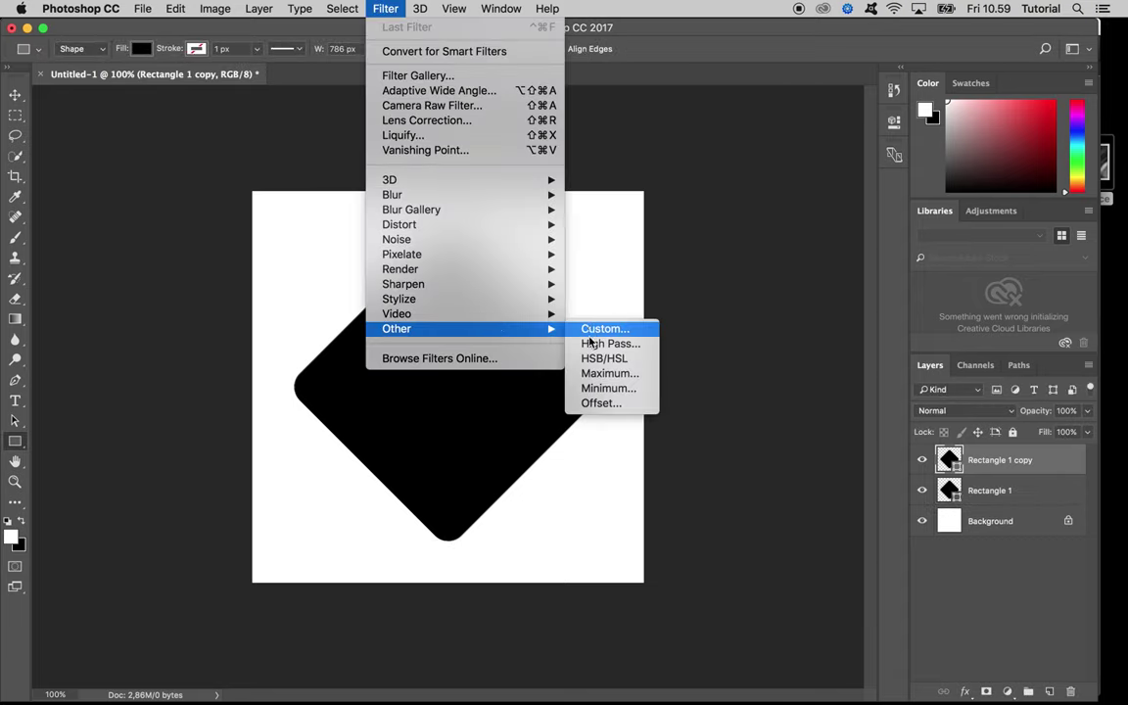
click(602, 404)
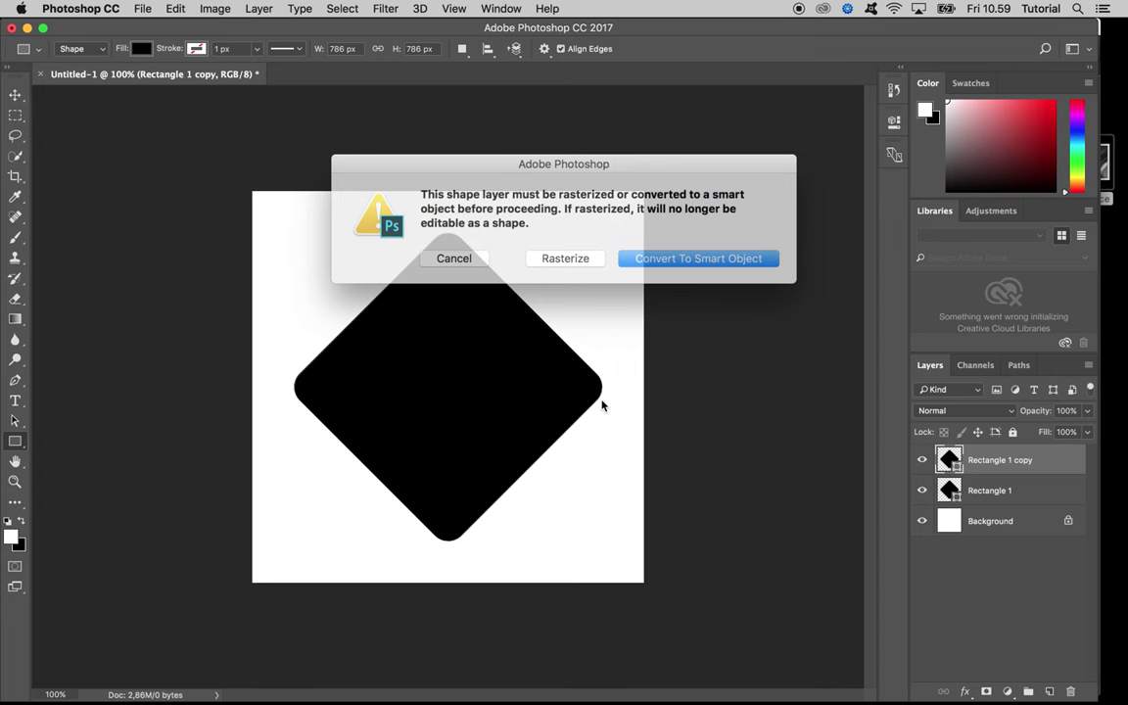
click(643, 258)
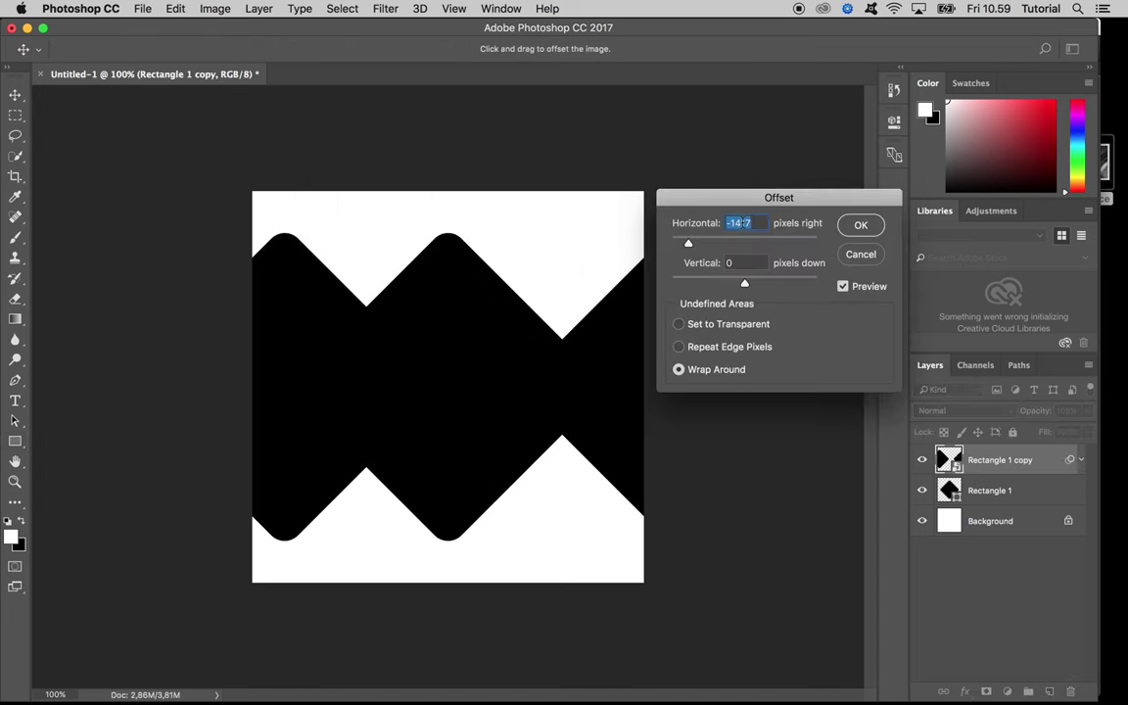
text(500)
key(Tab)
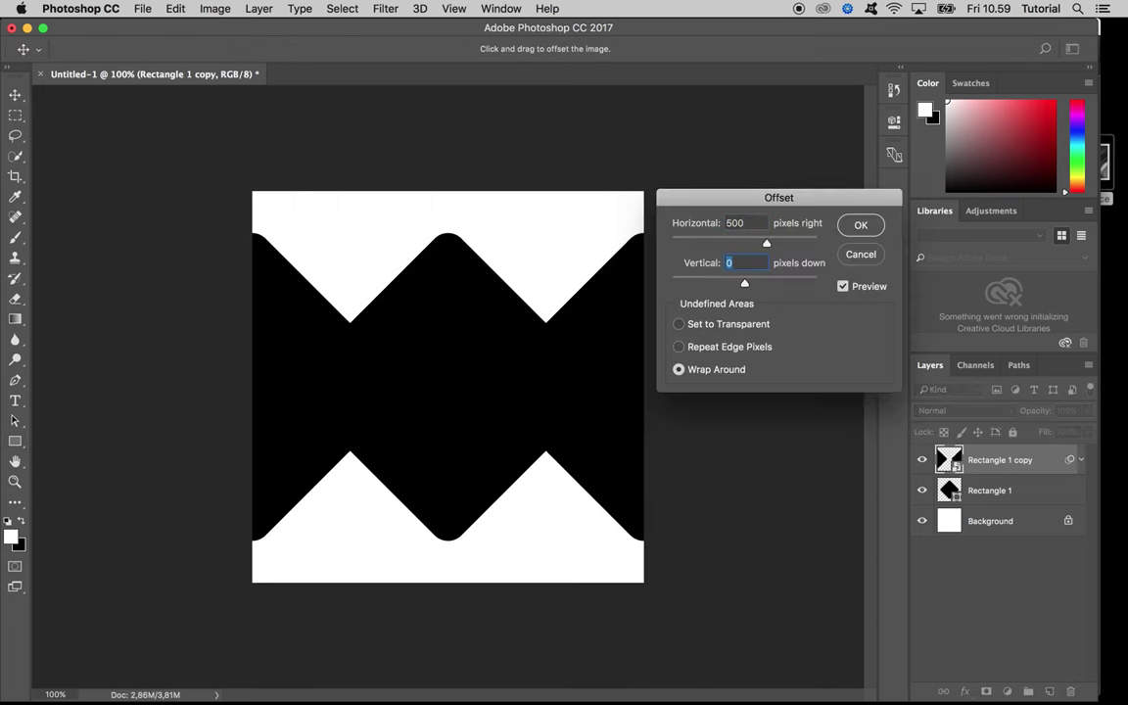
text(500)
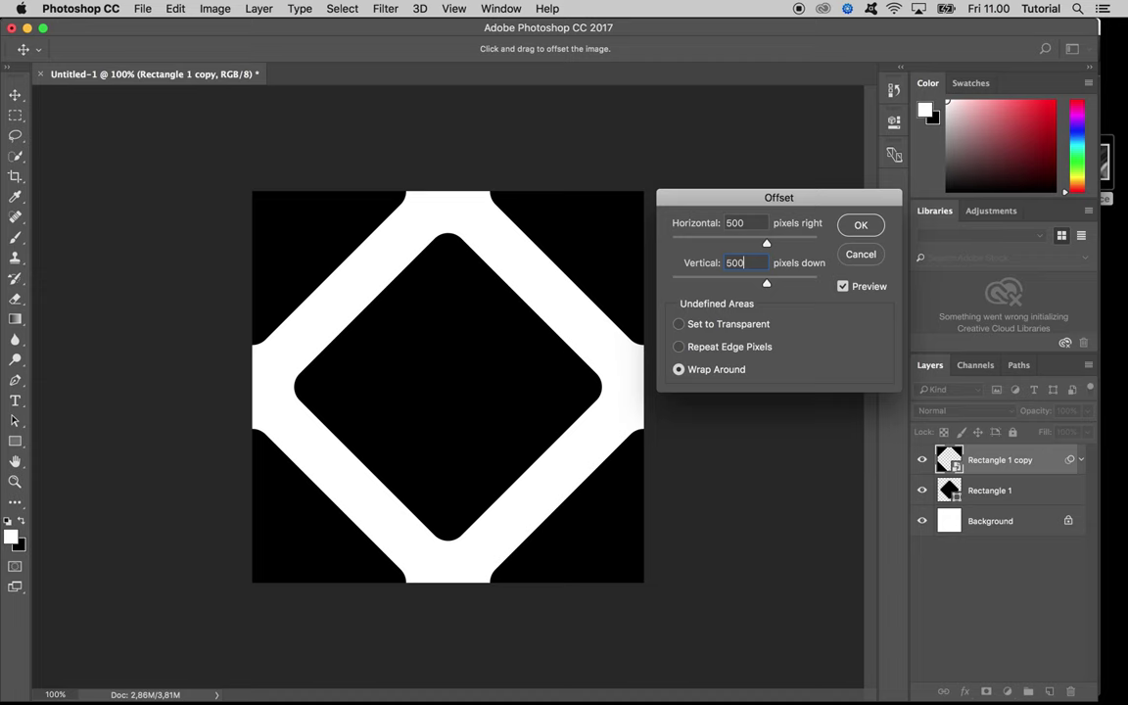
key(Return)
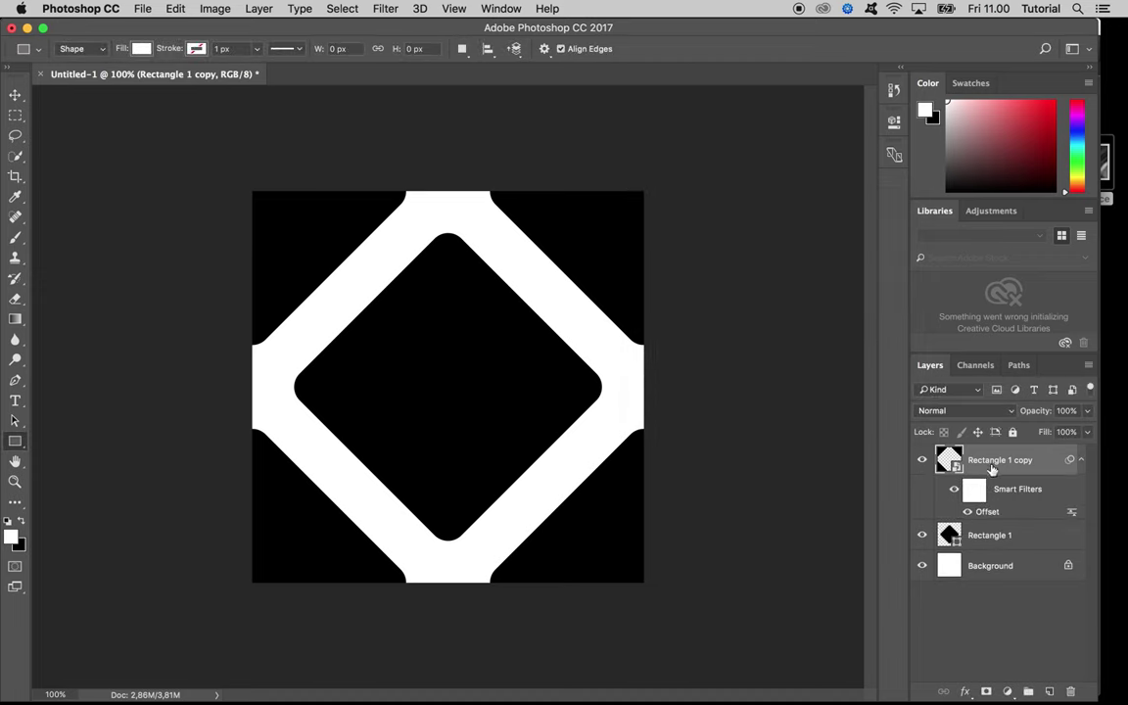
- Merge the centred diamond layer and its offset copy into one layer, keeping the Background separate
click(993, 535)
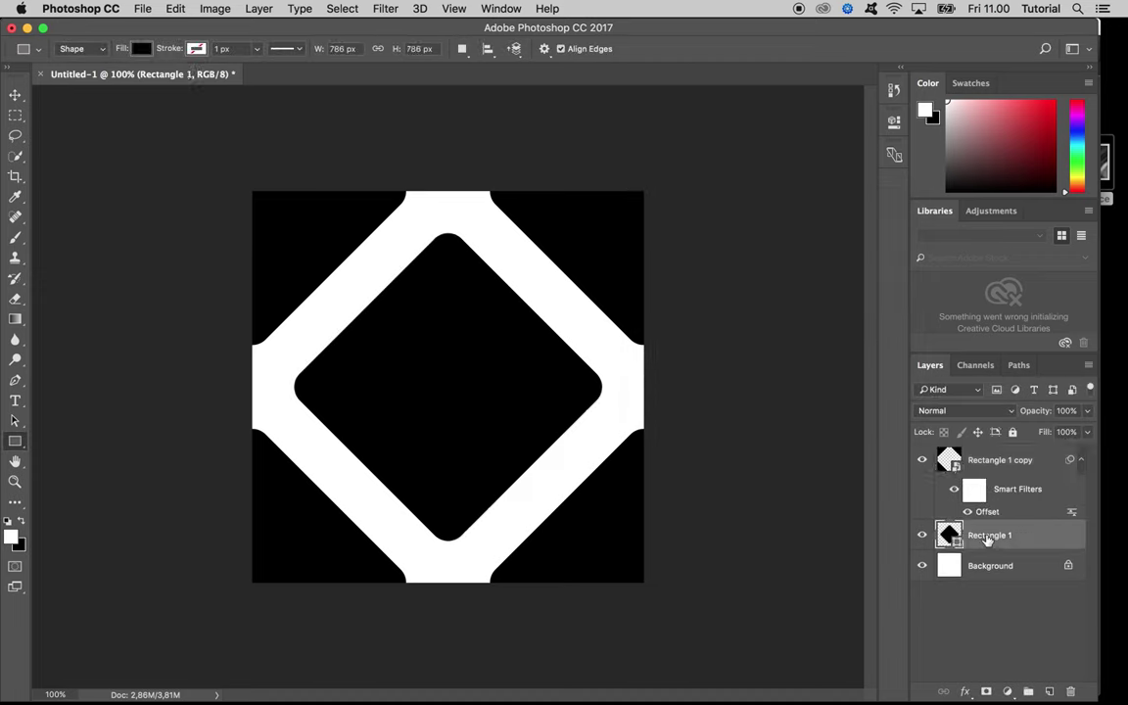
click(1081, 460)
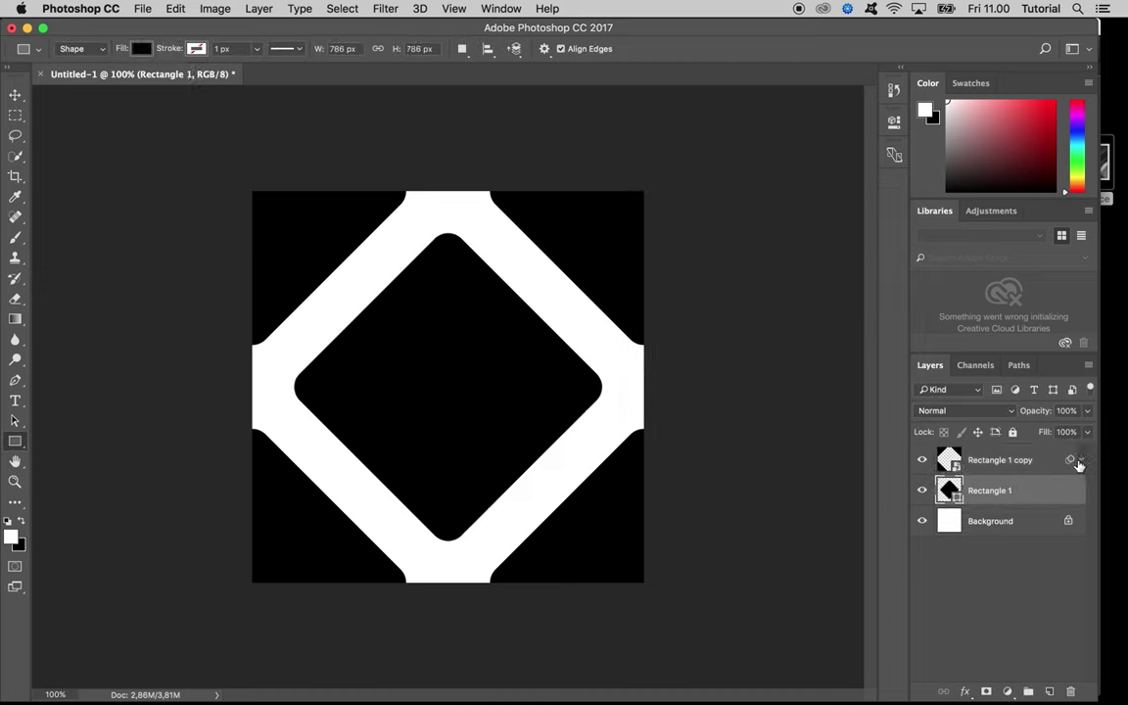
click(1021, 465)
click(1011, 492)
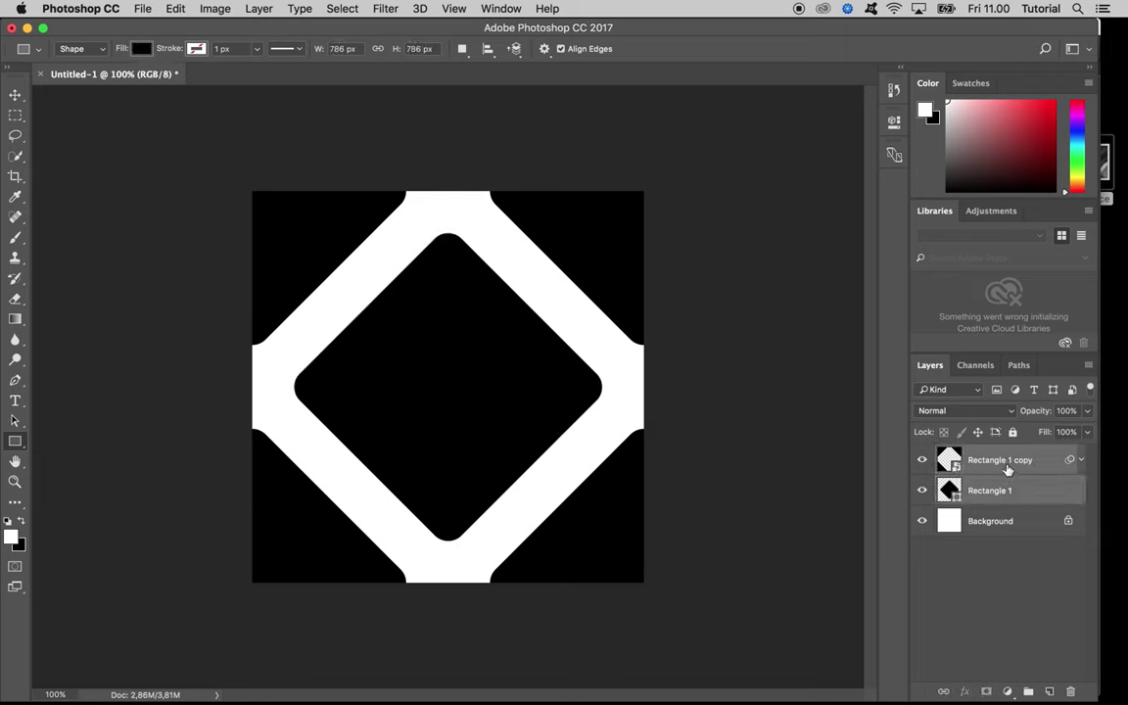
key(super+e)
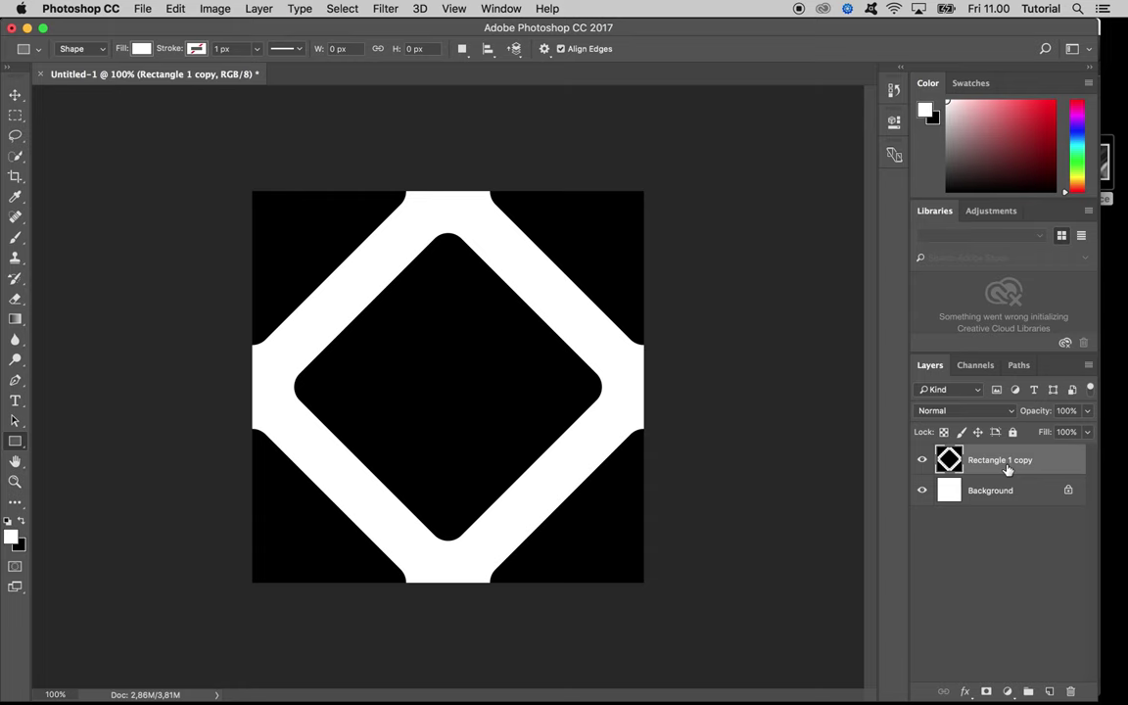
- Check the merged tile's seams by previewing horizontal and vertical wrap-around shifts in the Offset filter, and return both offsets to 0
click(384, 9)
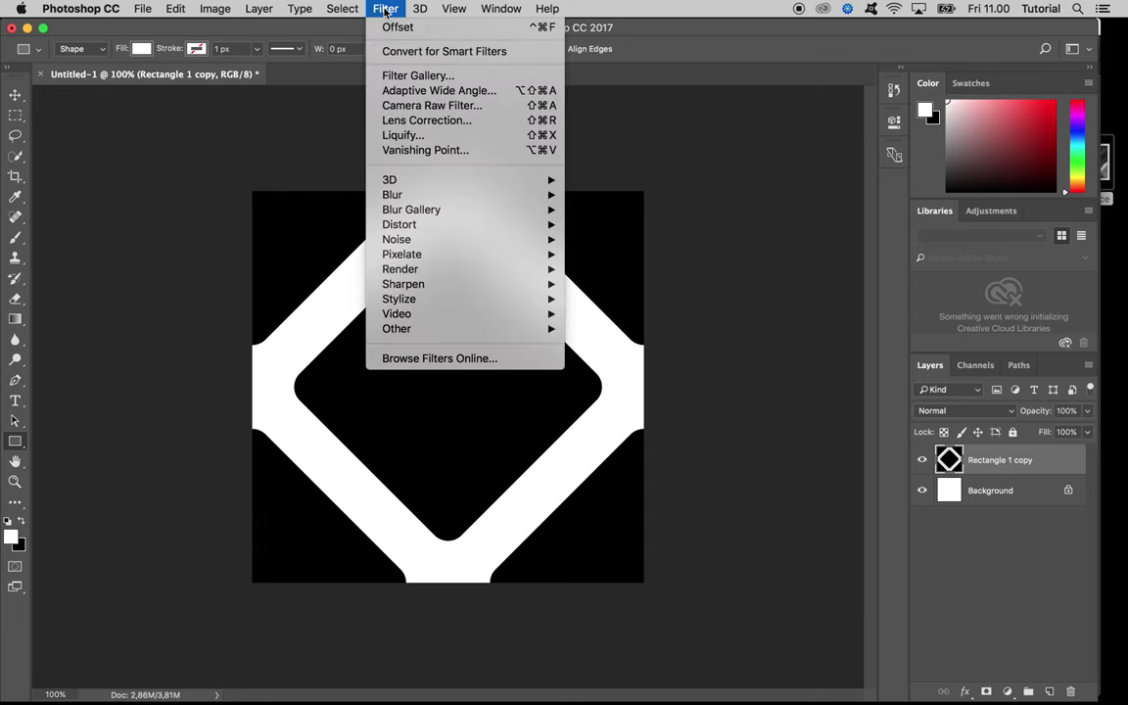
mouse_move(494, 328)
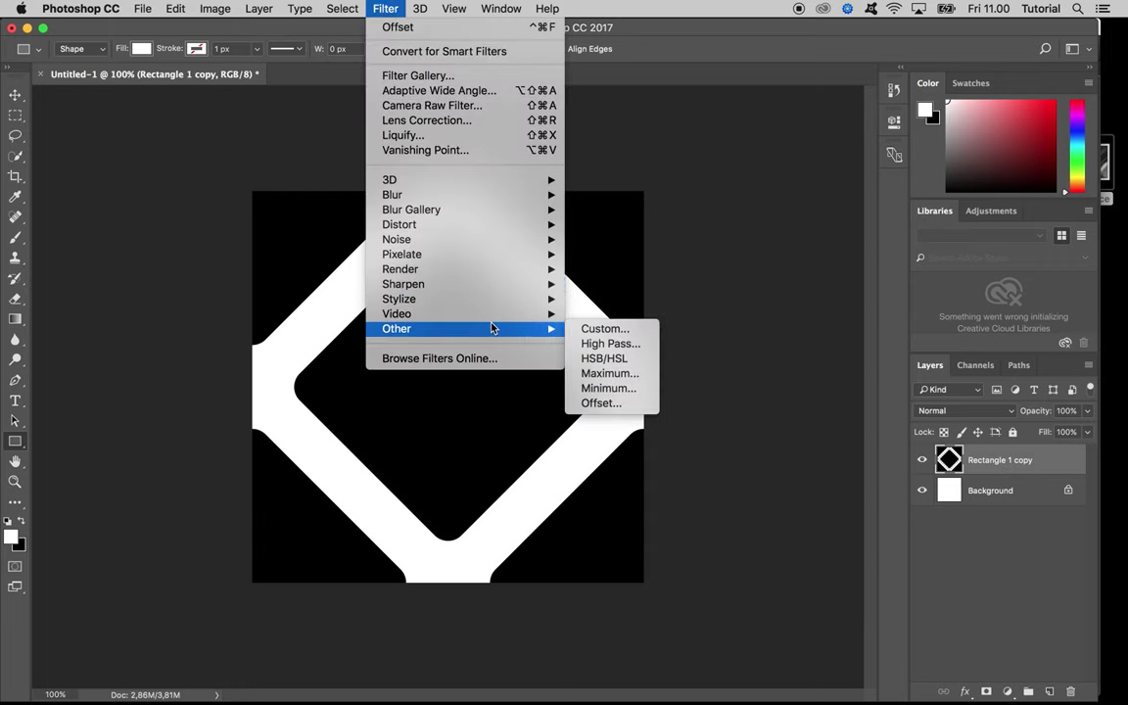
click(597, 404)
drag(767, 242, 757, 285)
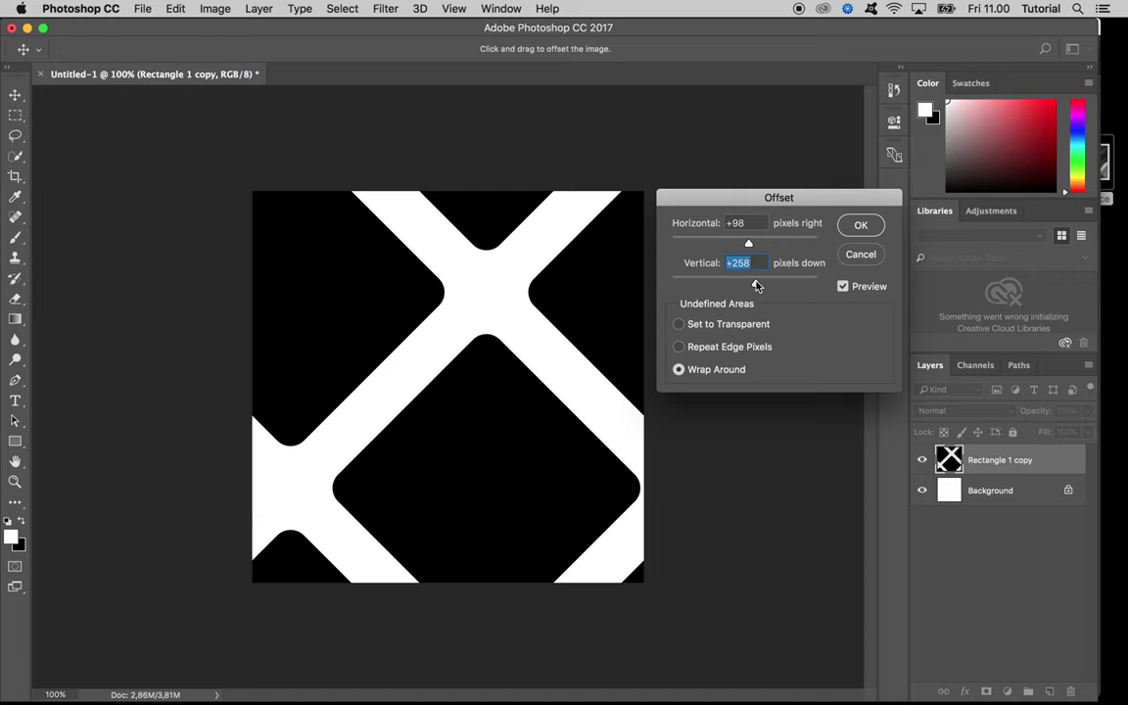
text(0)
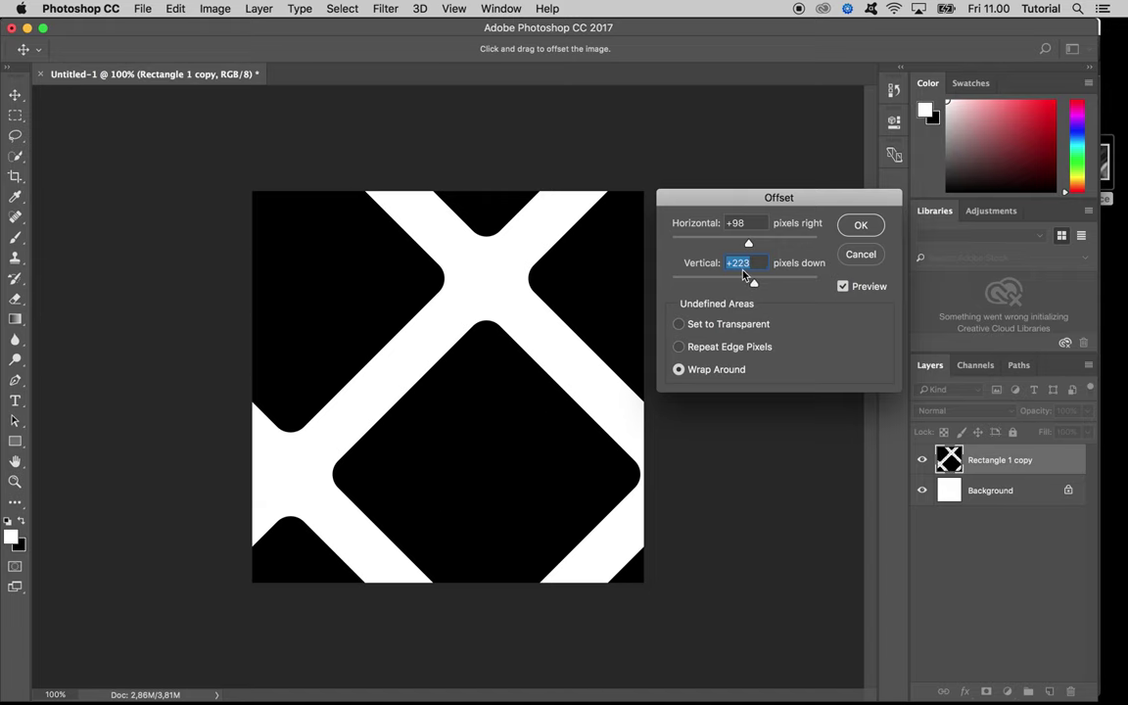
key(Tab)
text(0)
click(860, 224)
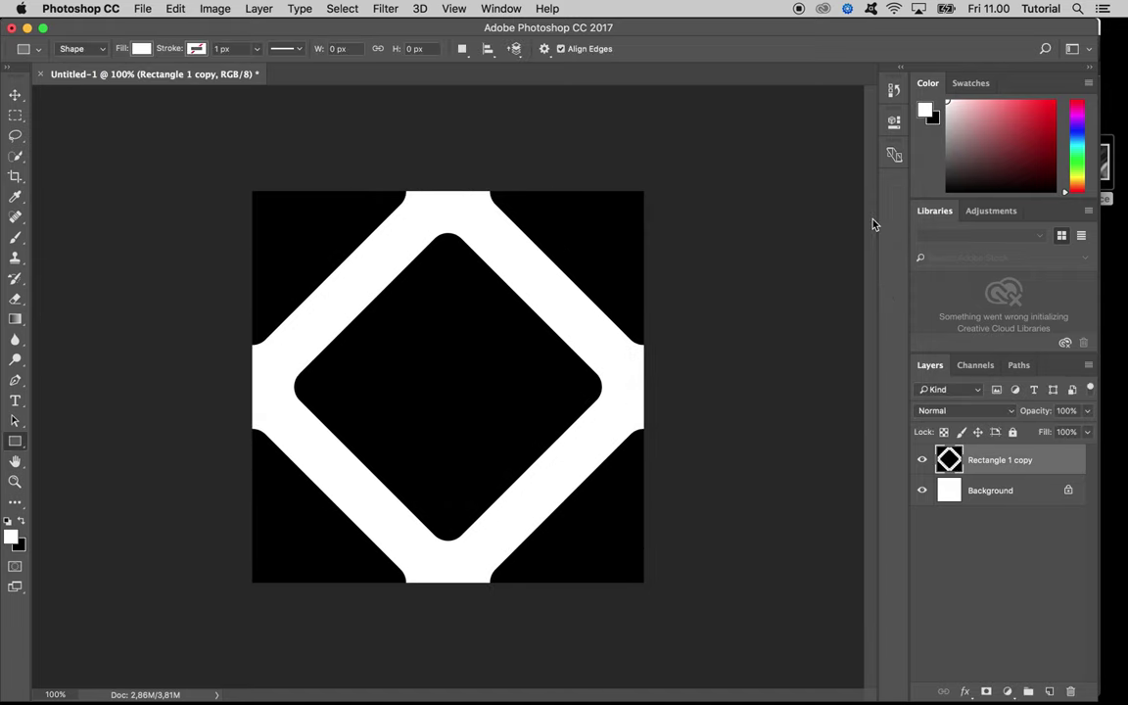
- Save the sharp pattern to the Desktop as a PNG named Pattern, with Smallest / Slow compression and no interlacing
click(142, 9)
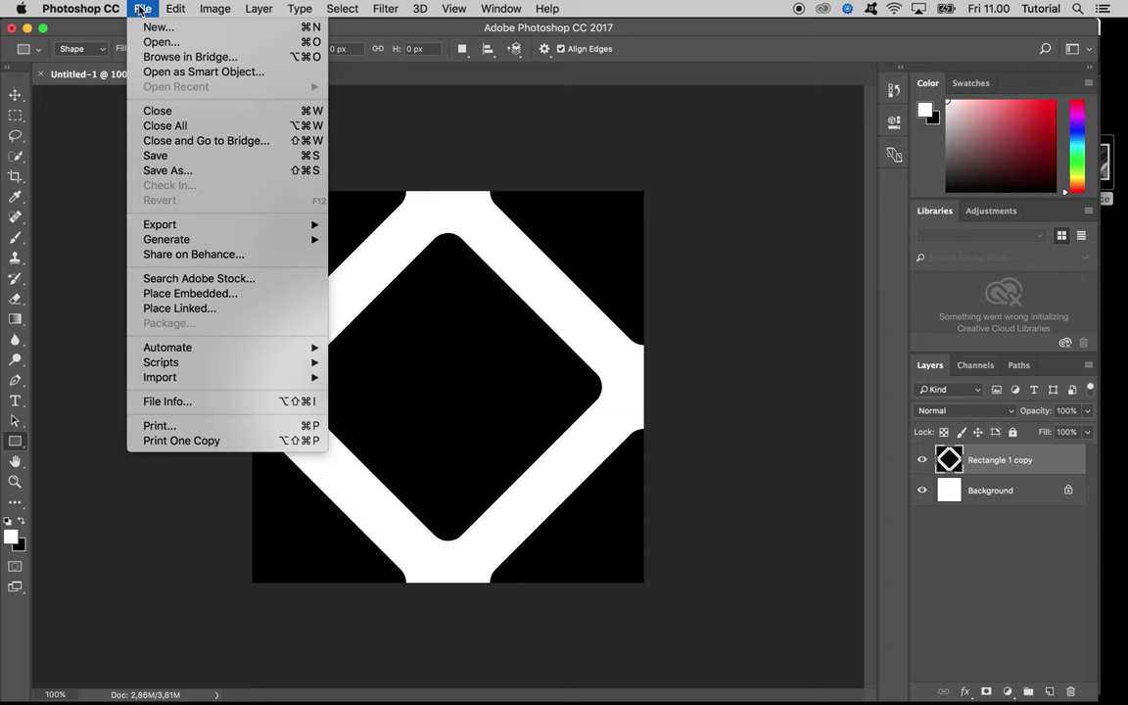
click(219, 172)
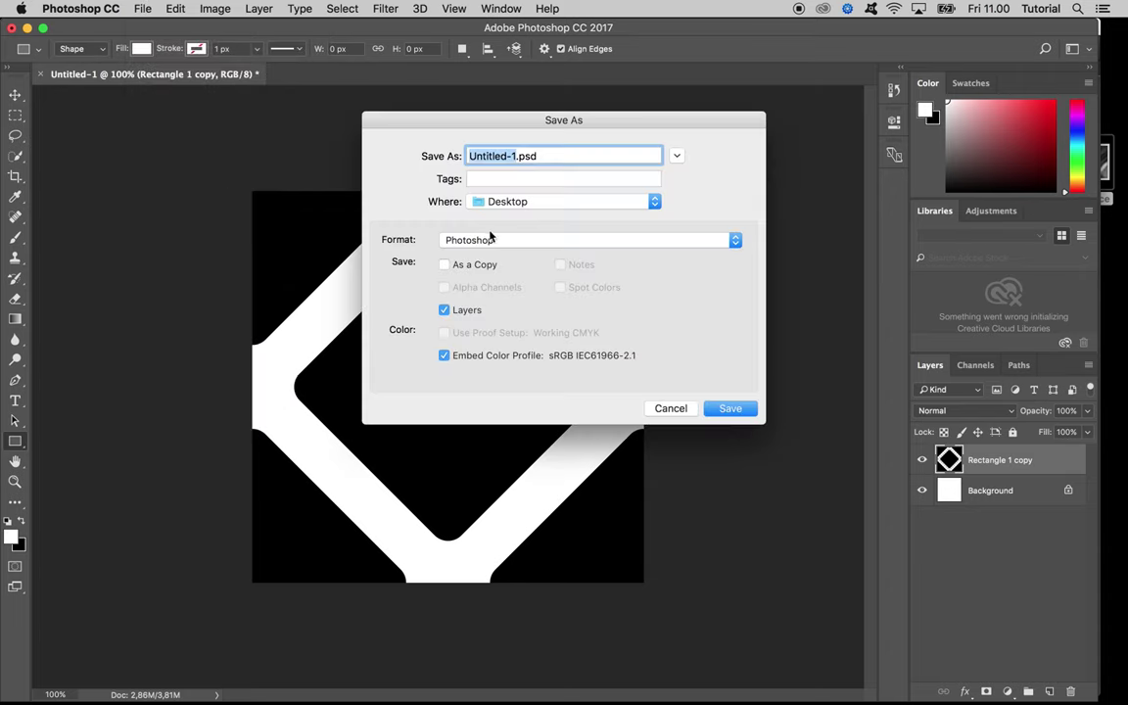
click(490, 239)
click(460, 562)
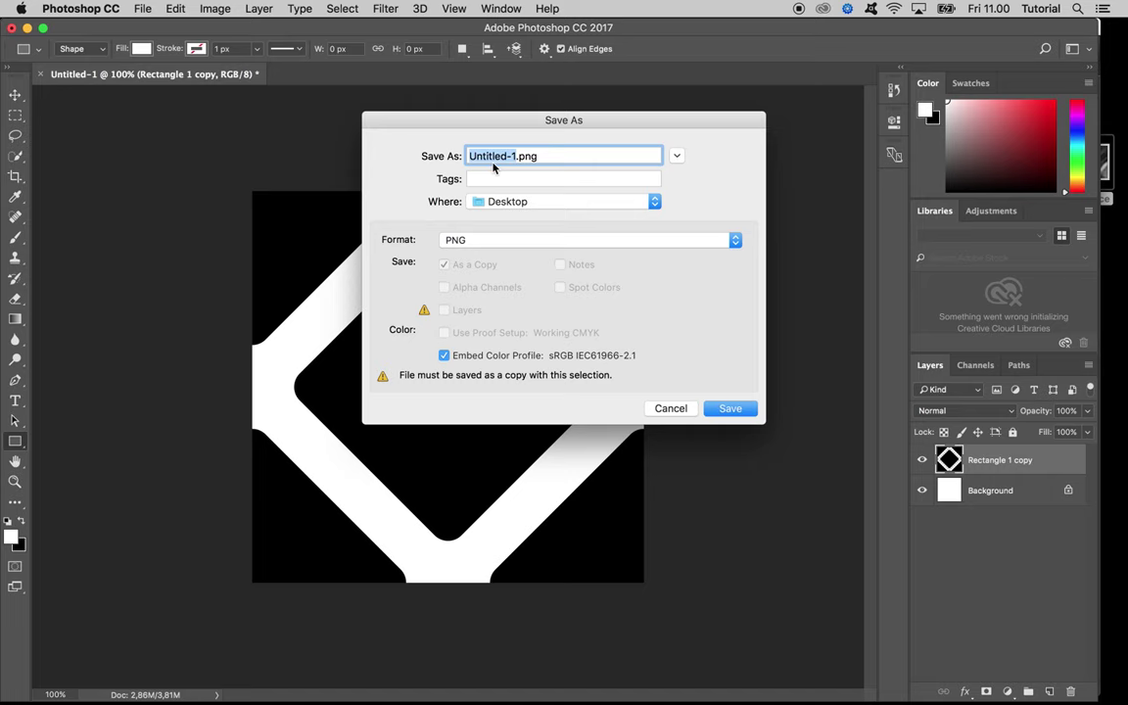
text(Pattern)
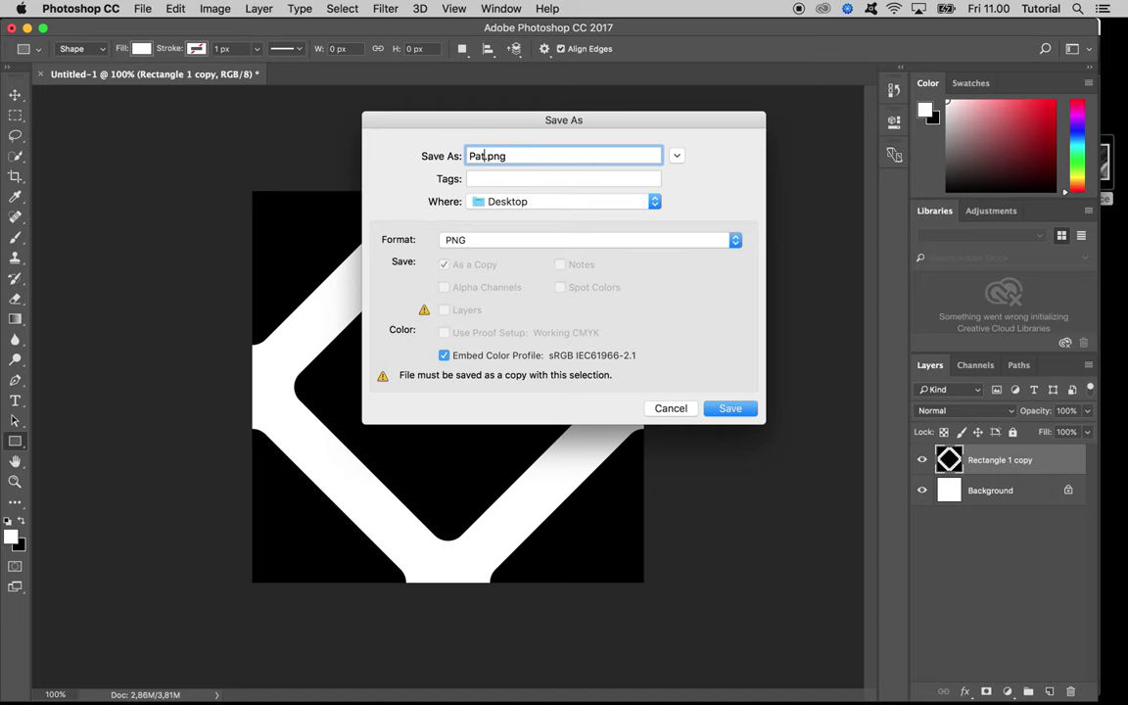
key(Return)
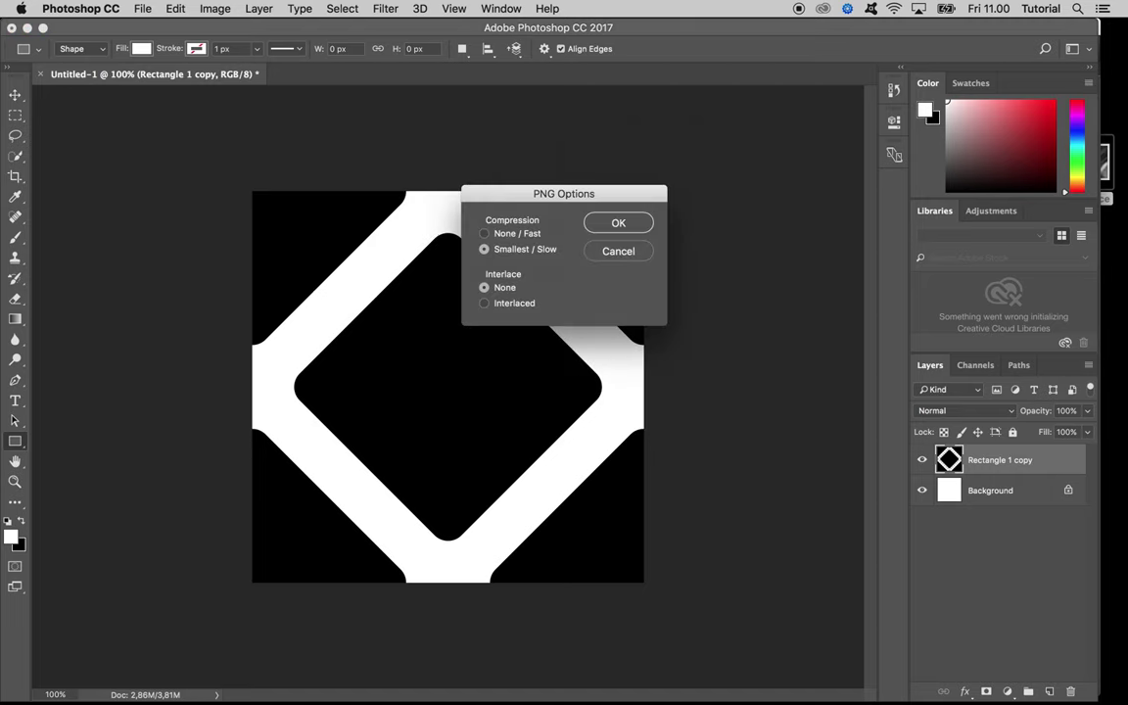
key(Return)
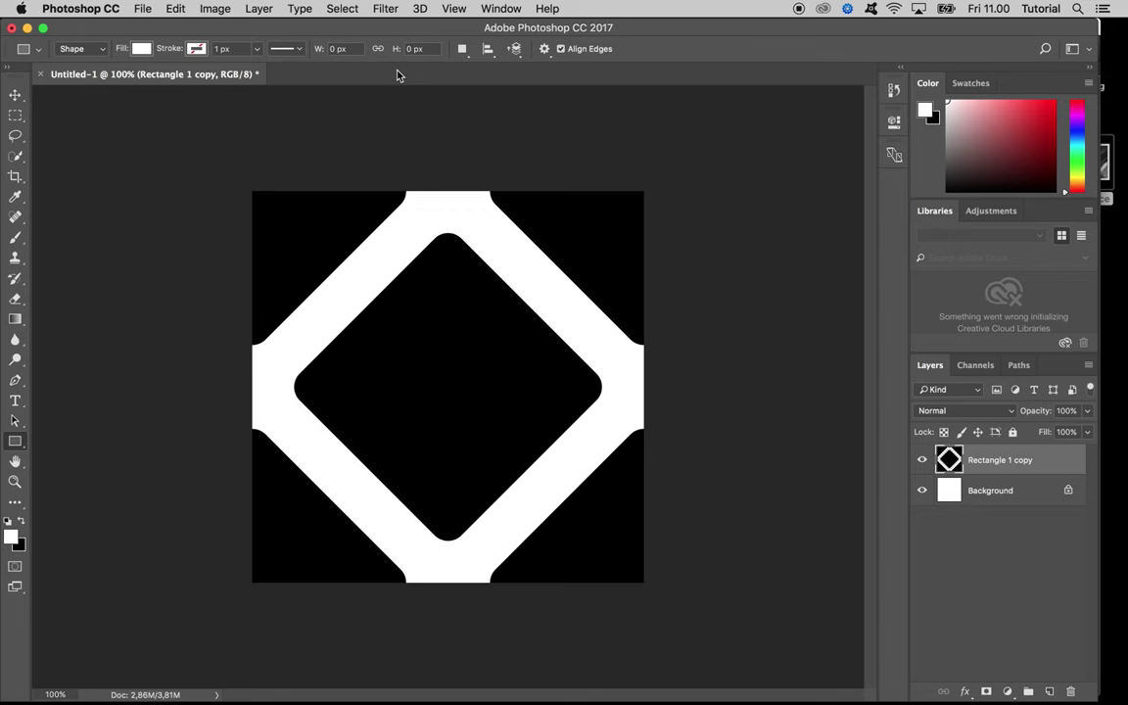
- Apply a Gaussian Blur with a 10 px radius to the merged diamond pattern layer
click(353, 12)
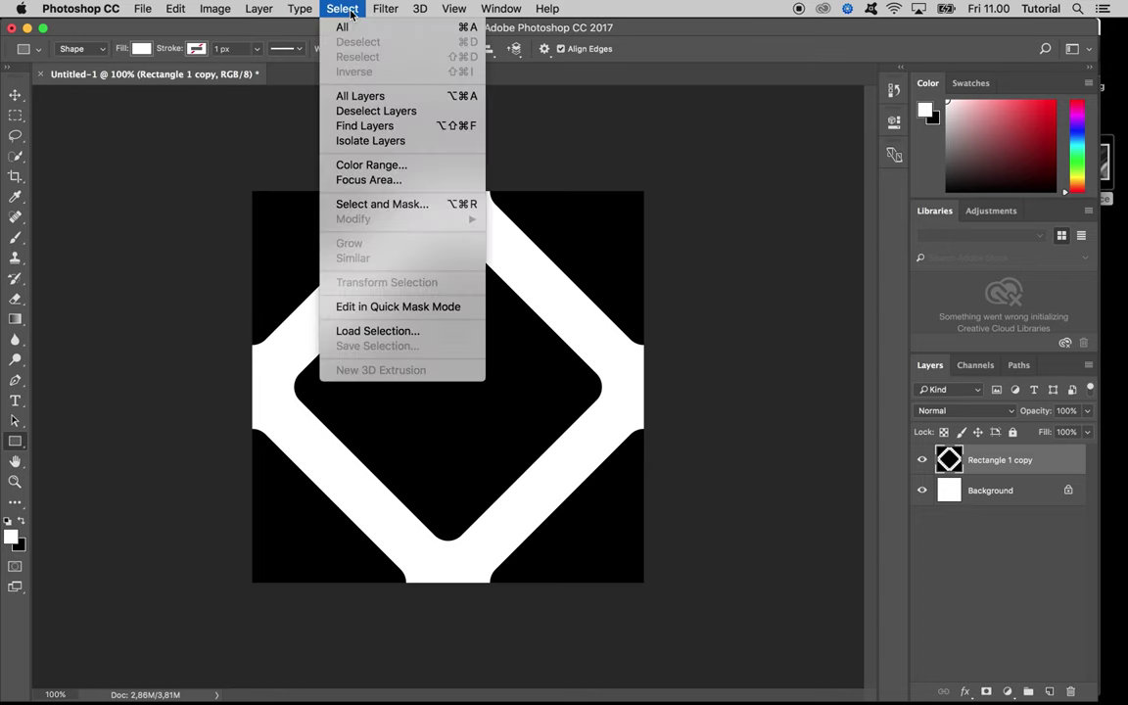
mouse_move(373, 10)
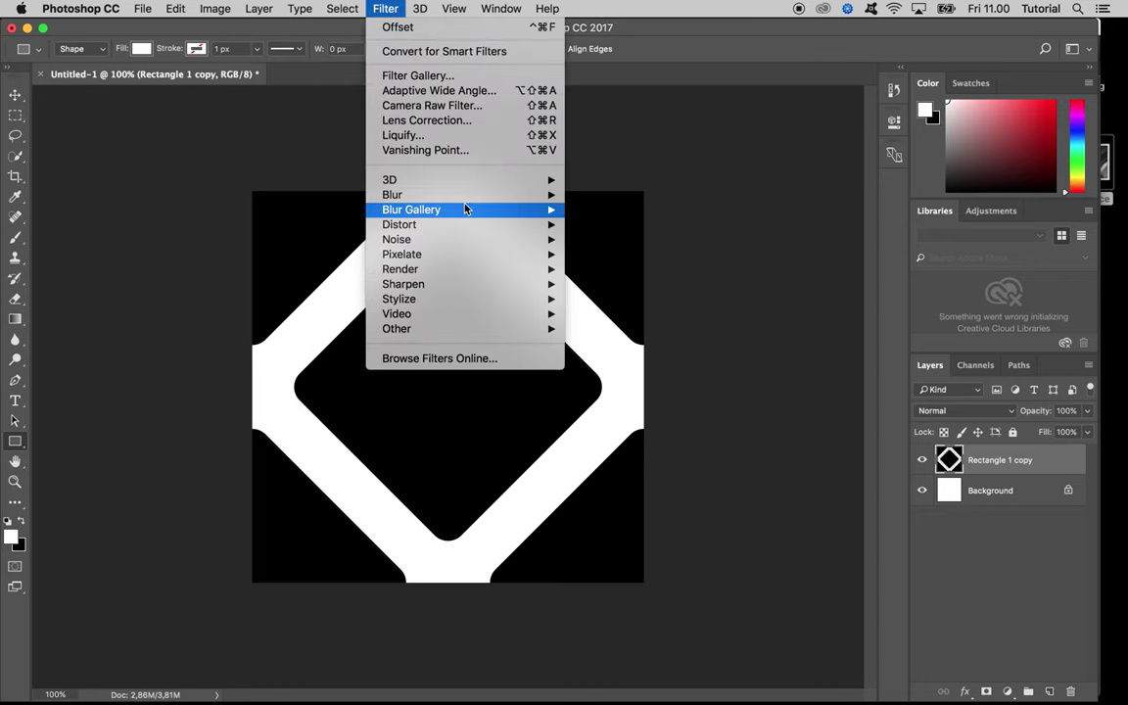
mouse_move(465, 195)
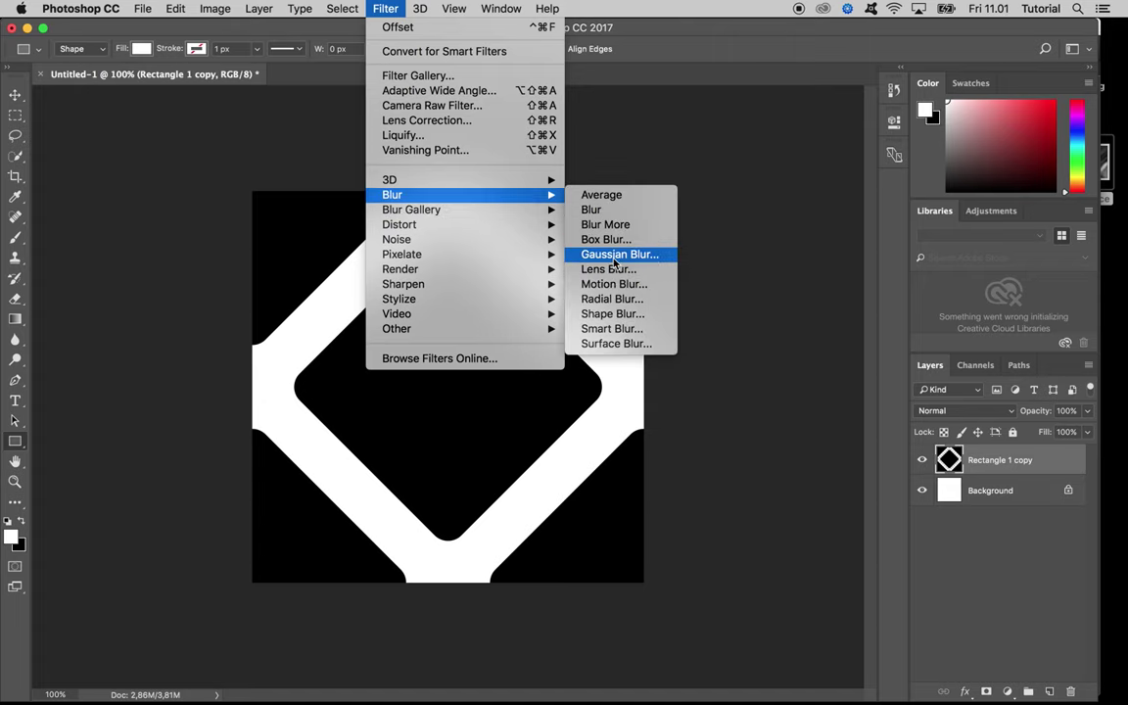
click(614, 259)
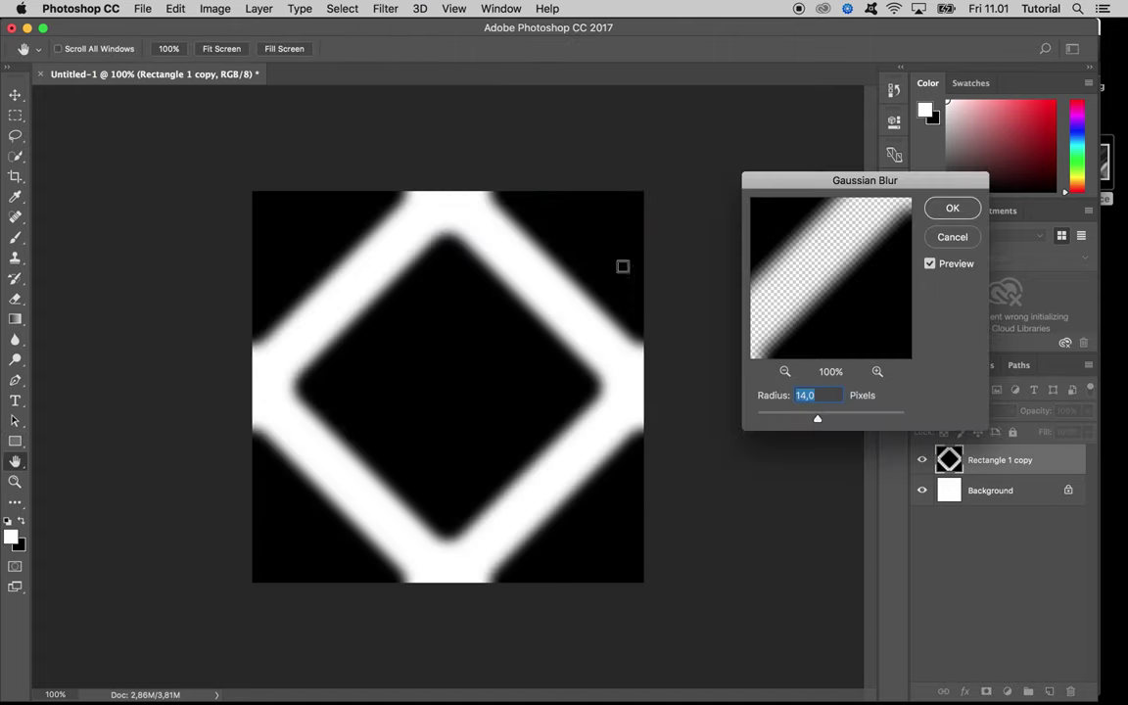
drag(817, 419, 816, 424)
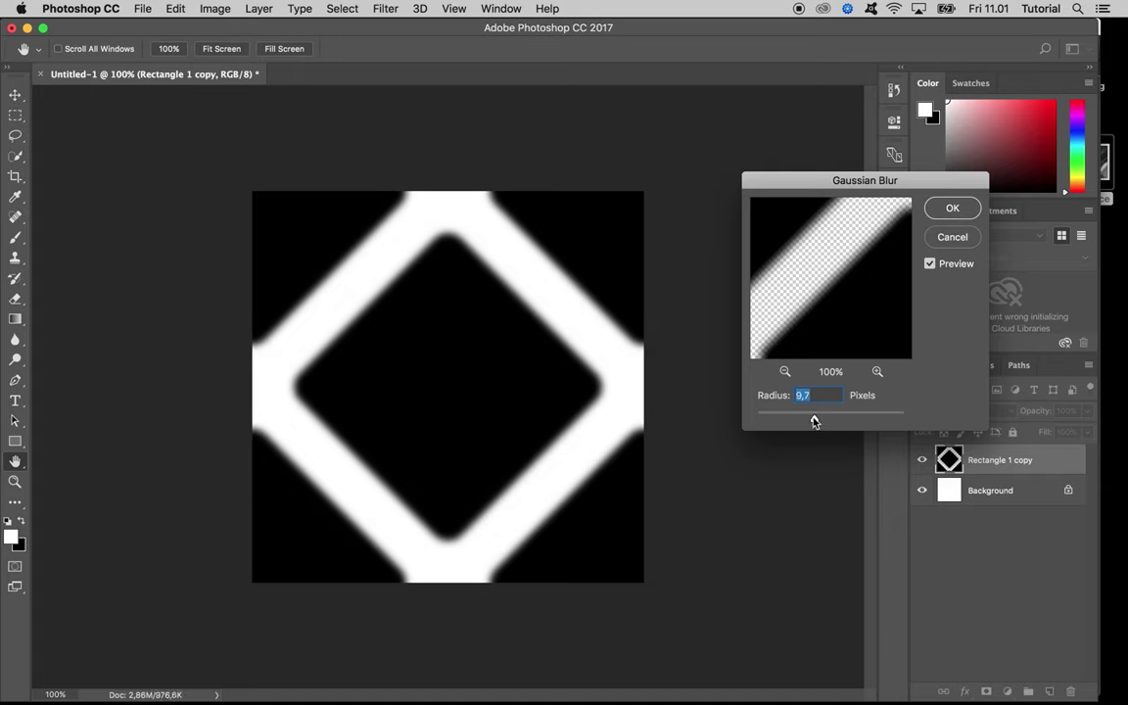
text(10)
key(Return)
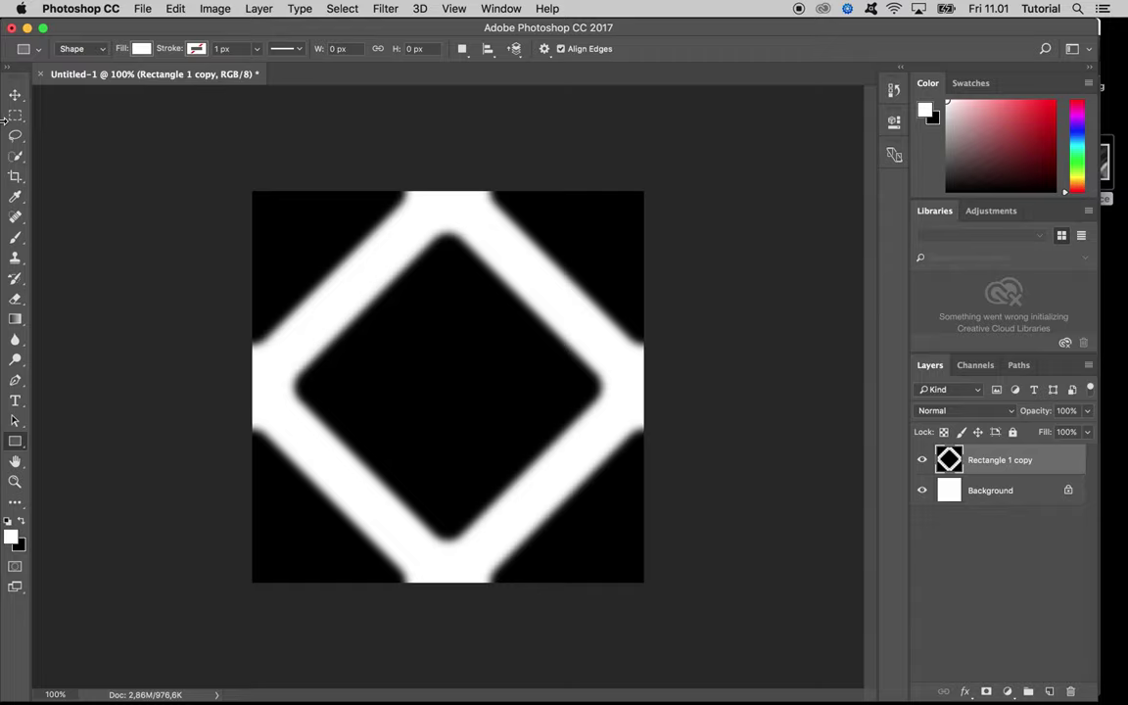
- Save the blurred pattern to the Desktop as a PNG named Pattern_bump, with Smallest / Slow compression and no interlacing
click(143, 9)
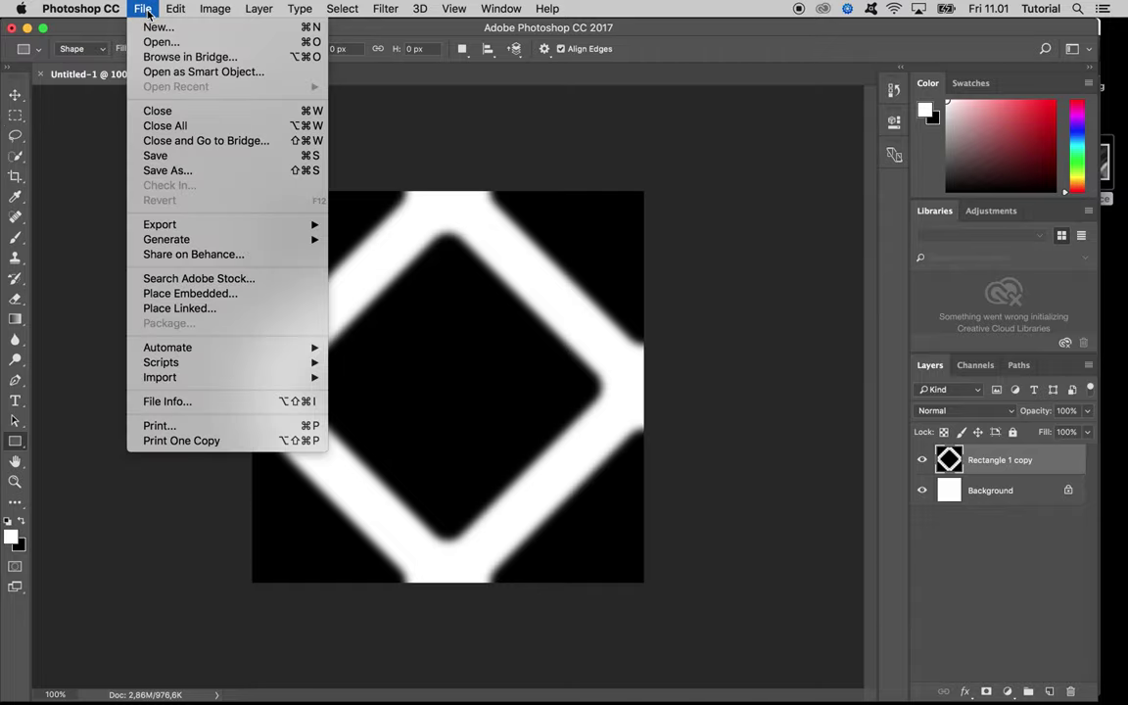
click(173, 174)
click(490, 241)
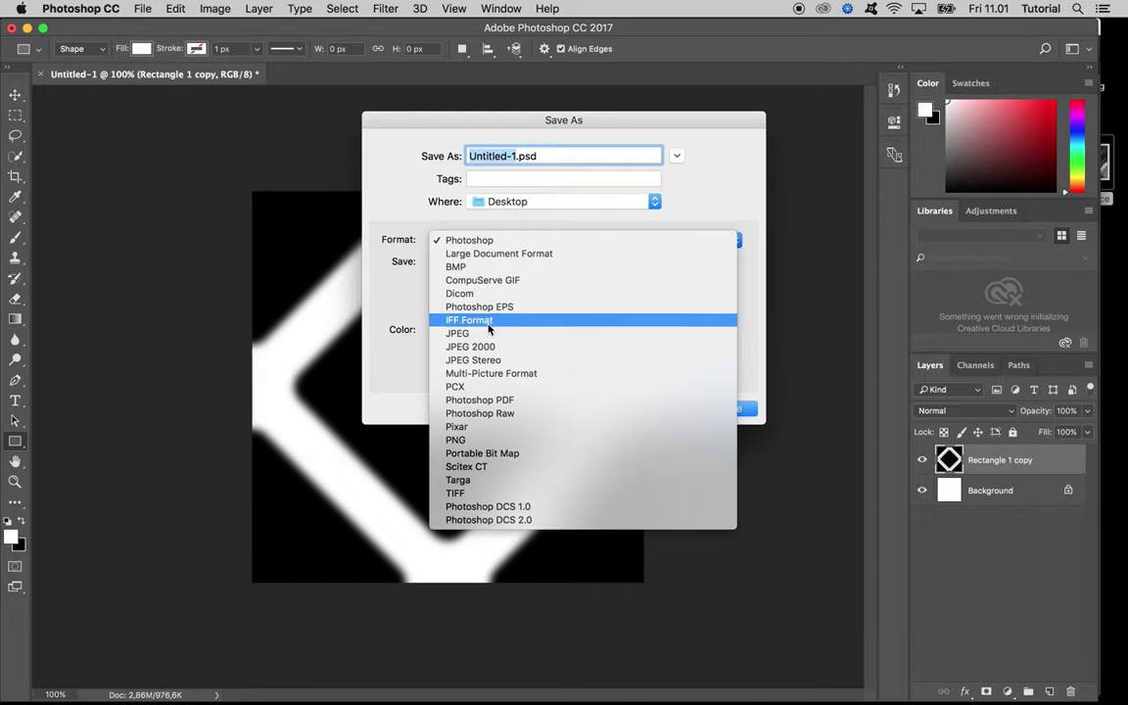
click(480, 440)
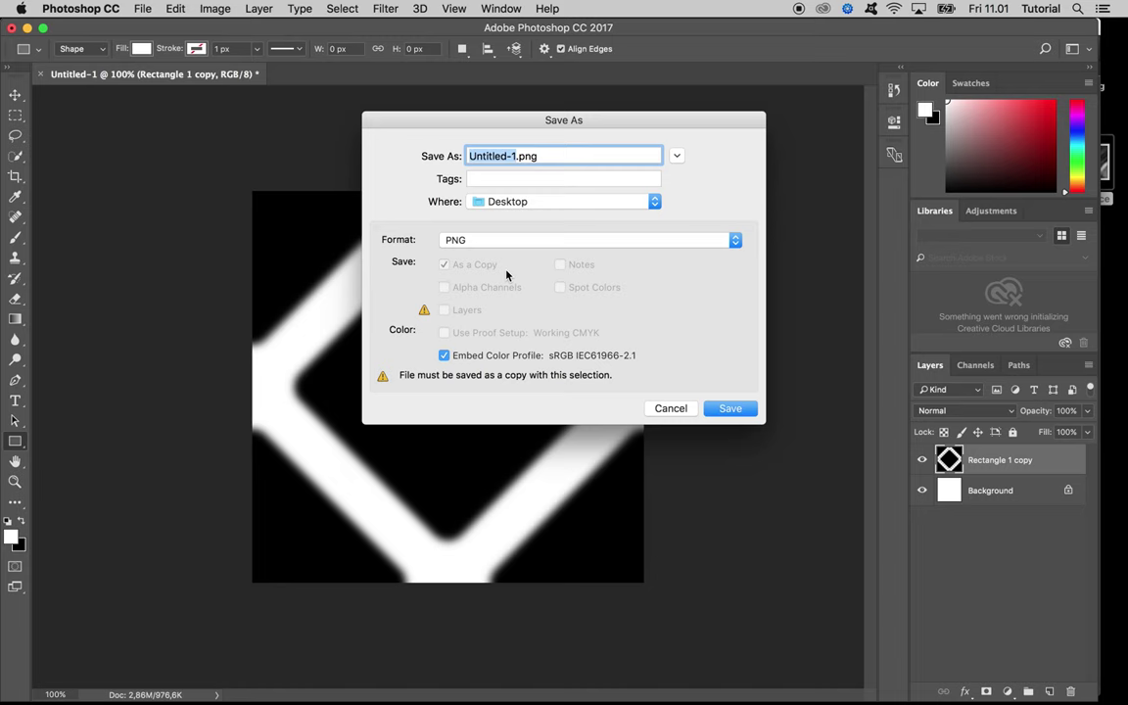
click(677, 156)
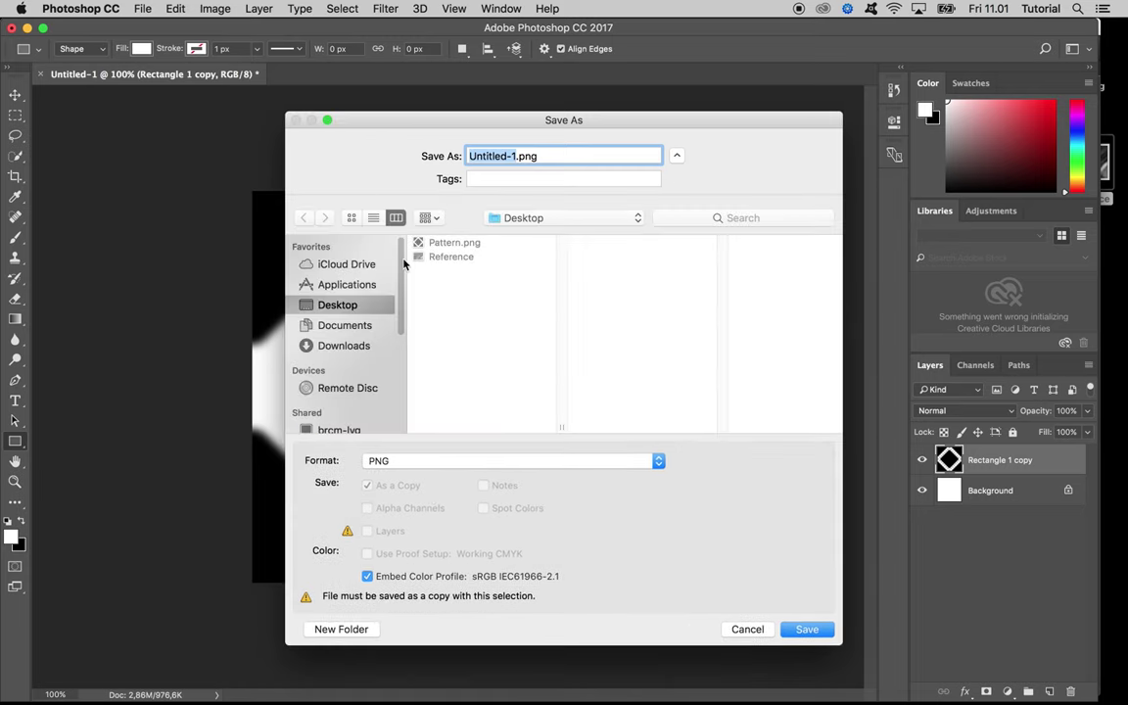
click(446, 241)
click(503, 156)
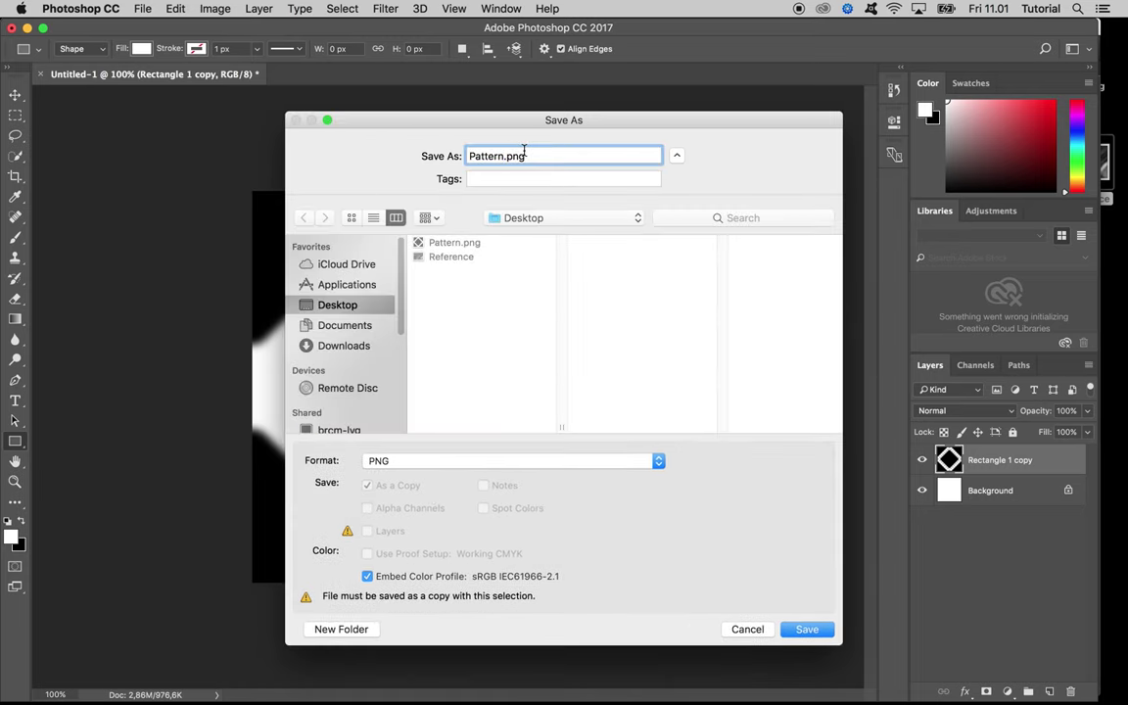
text(_bump)
key(Return)
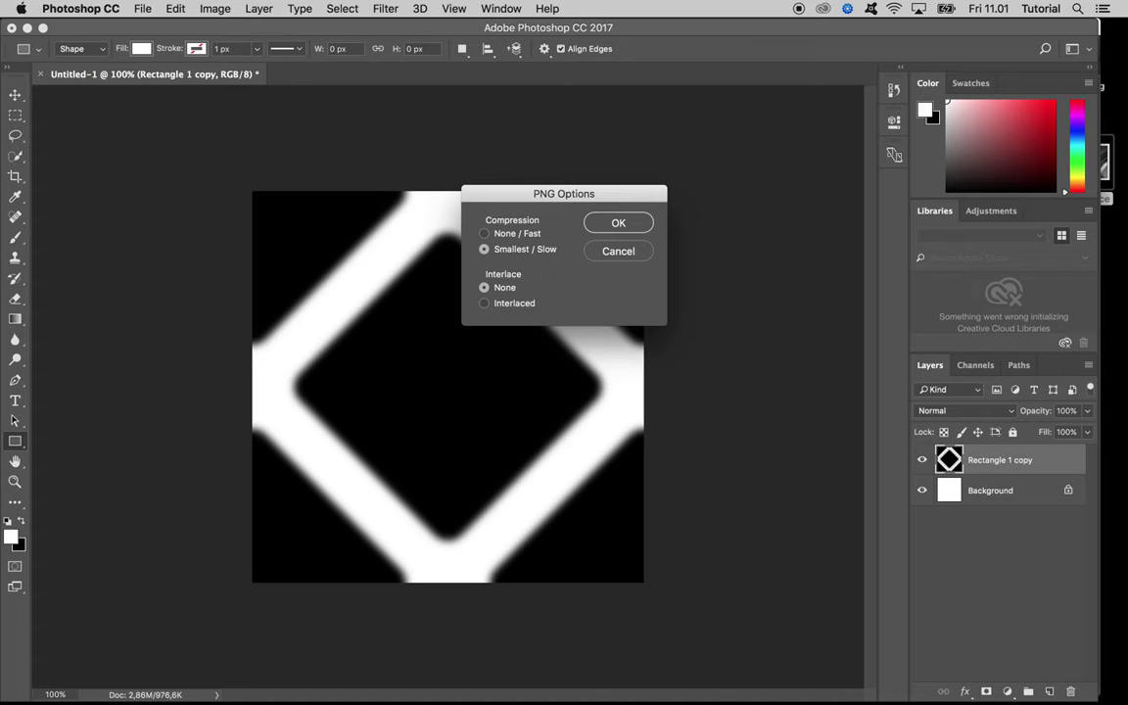
key(Return)
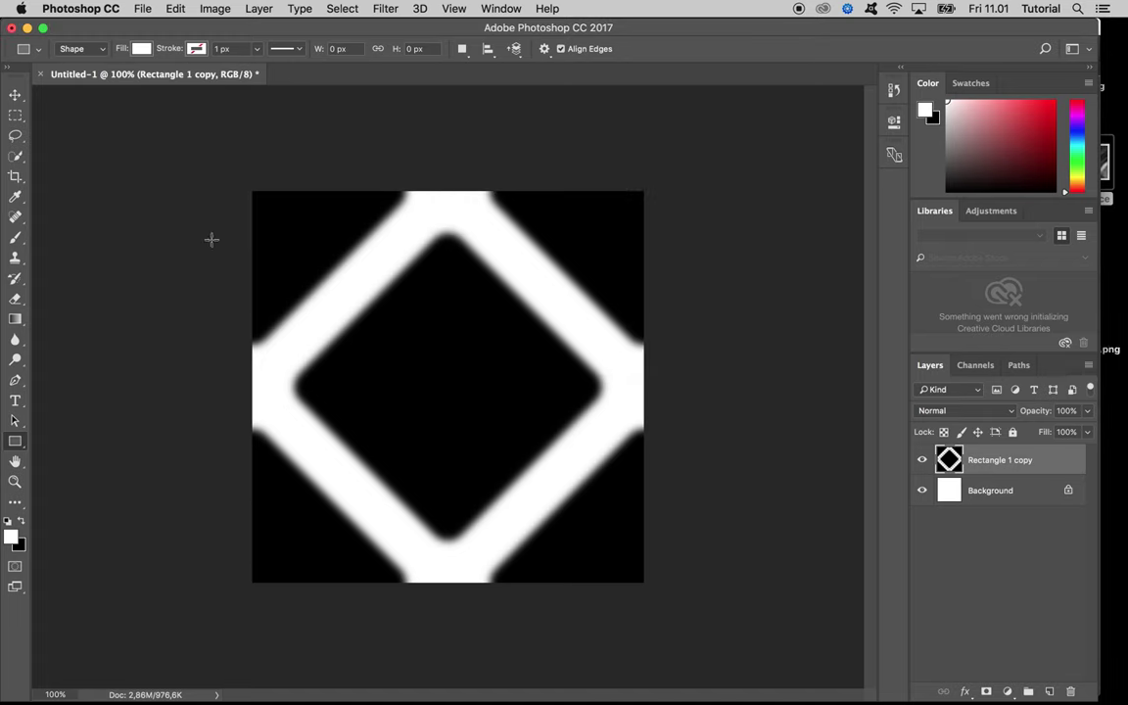
- Switch to KeyShot, resume the paused real-time render of the material ball and nudge the Paint node in the material graph
mouse_move(475, 691)
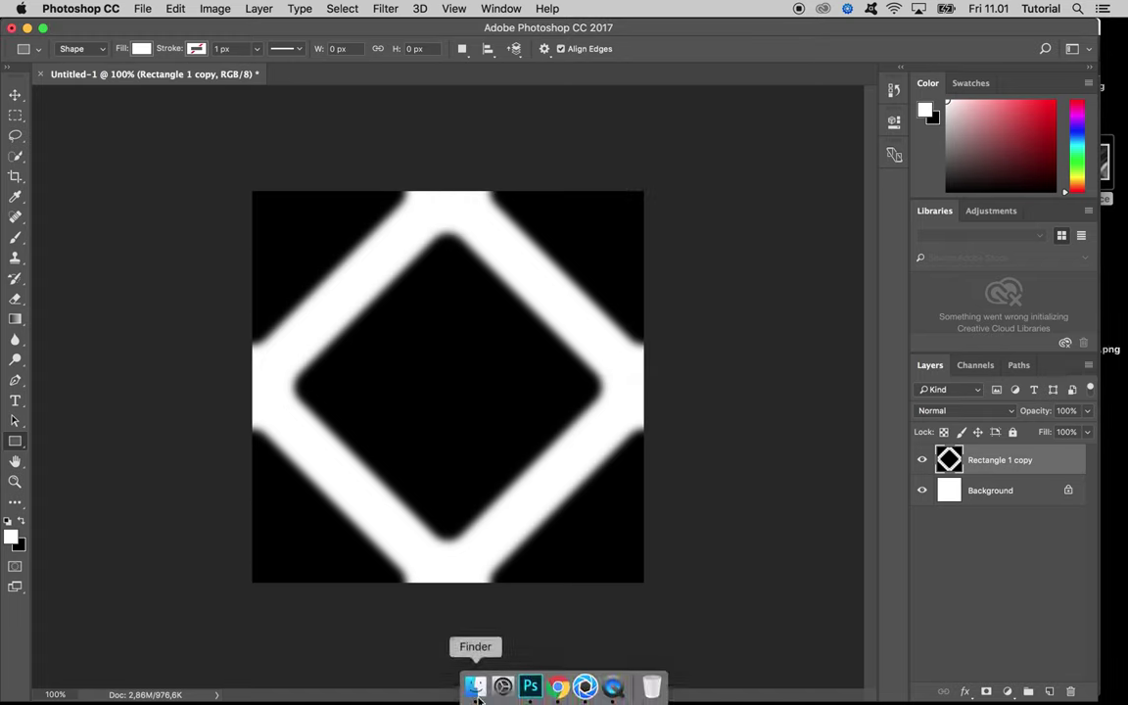
click(584, 688)
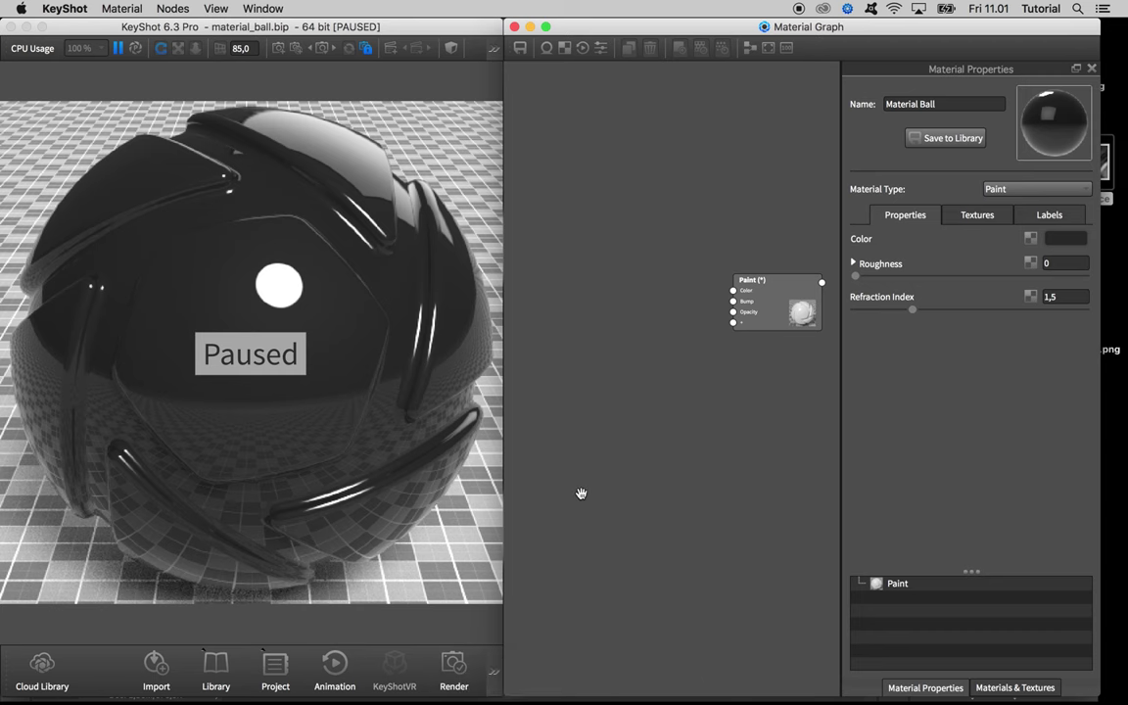
click(355, 34)
key(shift+p)
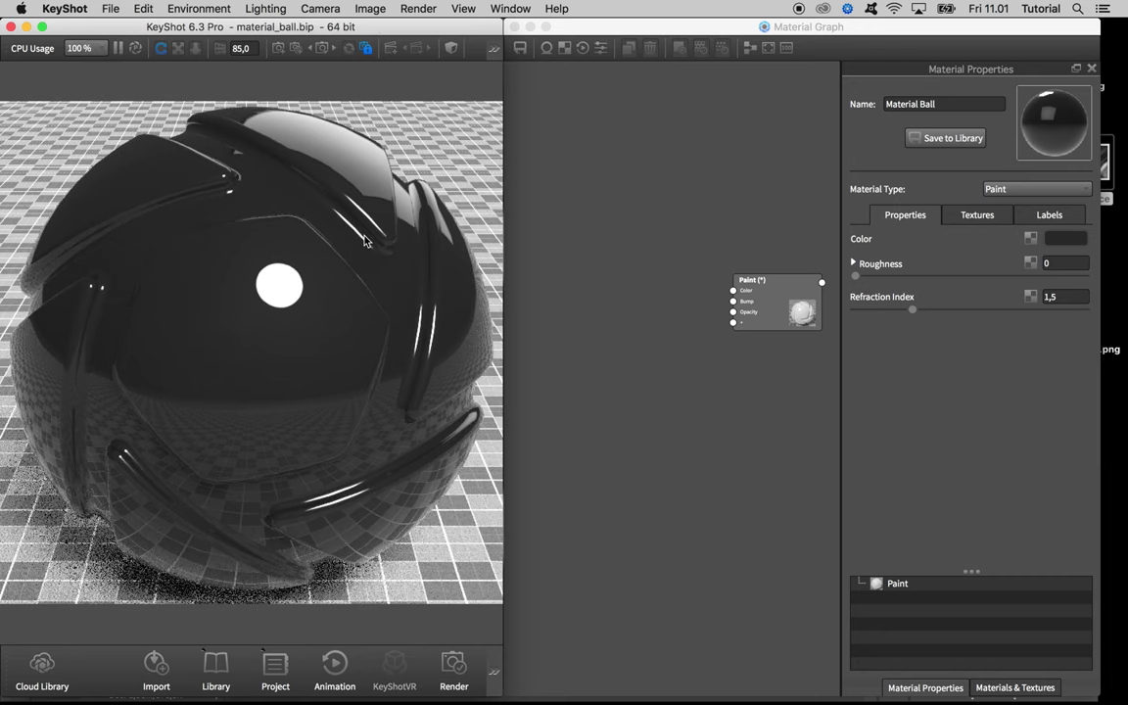
click(586, 222)
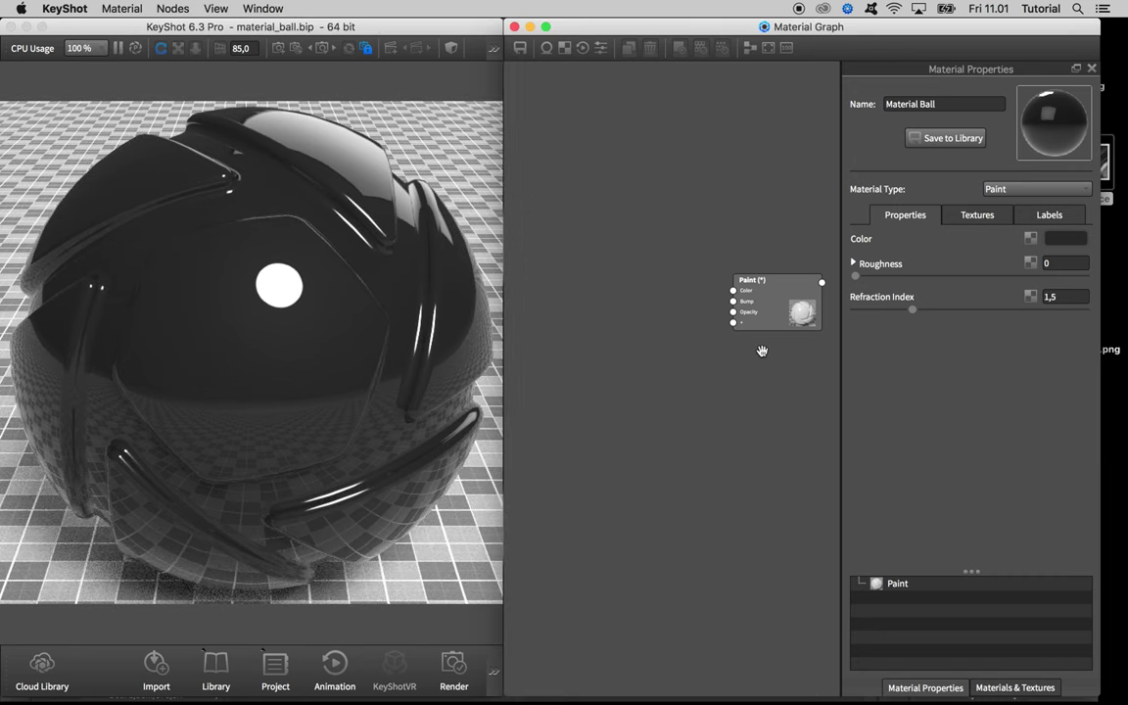
click(767, 305)
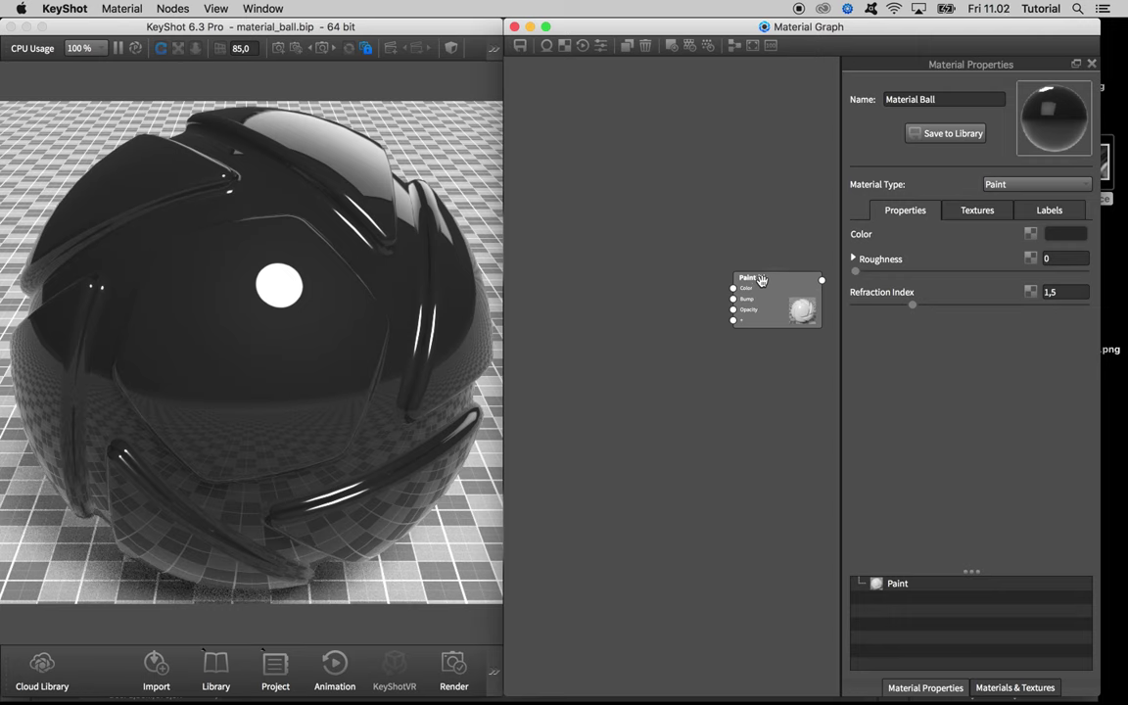
drag(763, 281, 768, 279)
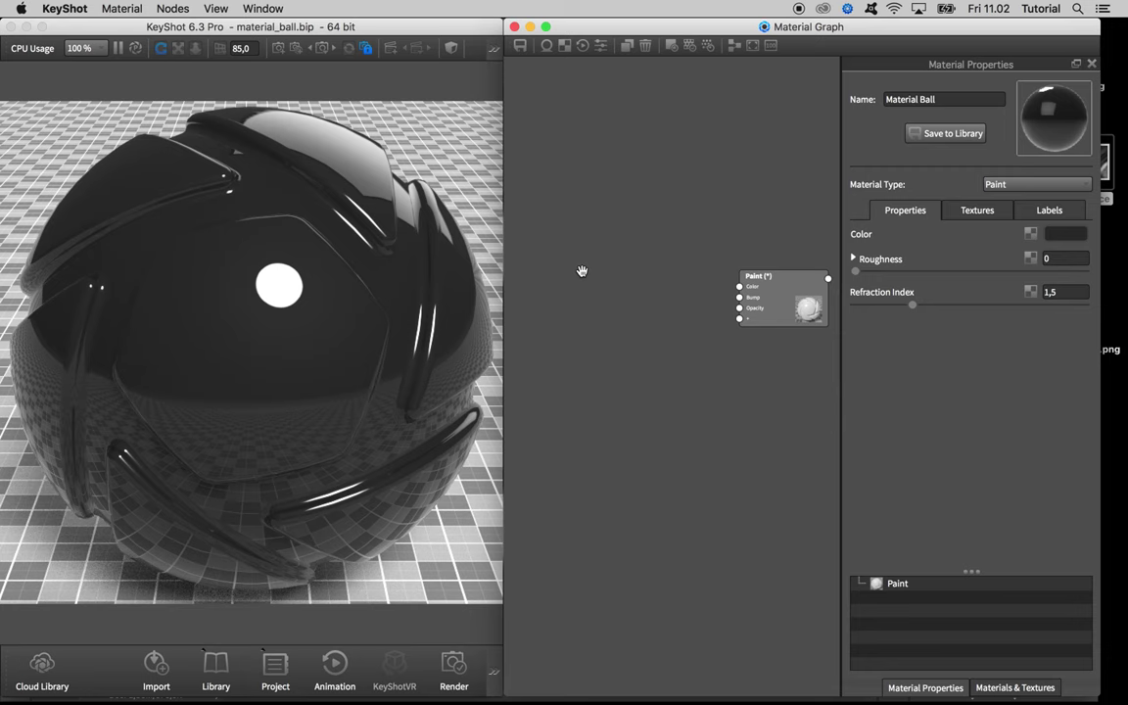
- Preview the Reference image on the Desktop to examine the surface pattern, and close the preview
click(1106, 191)
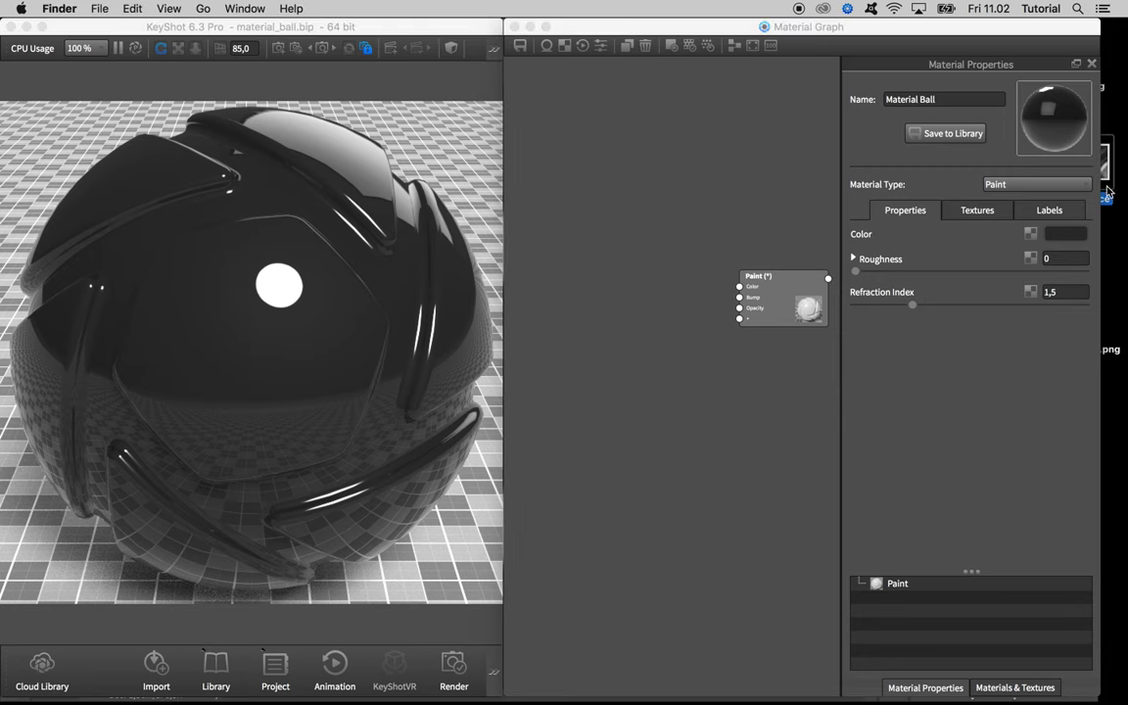
key(space)
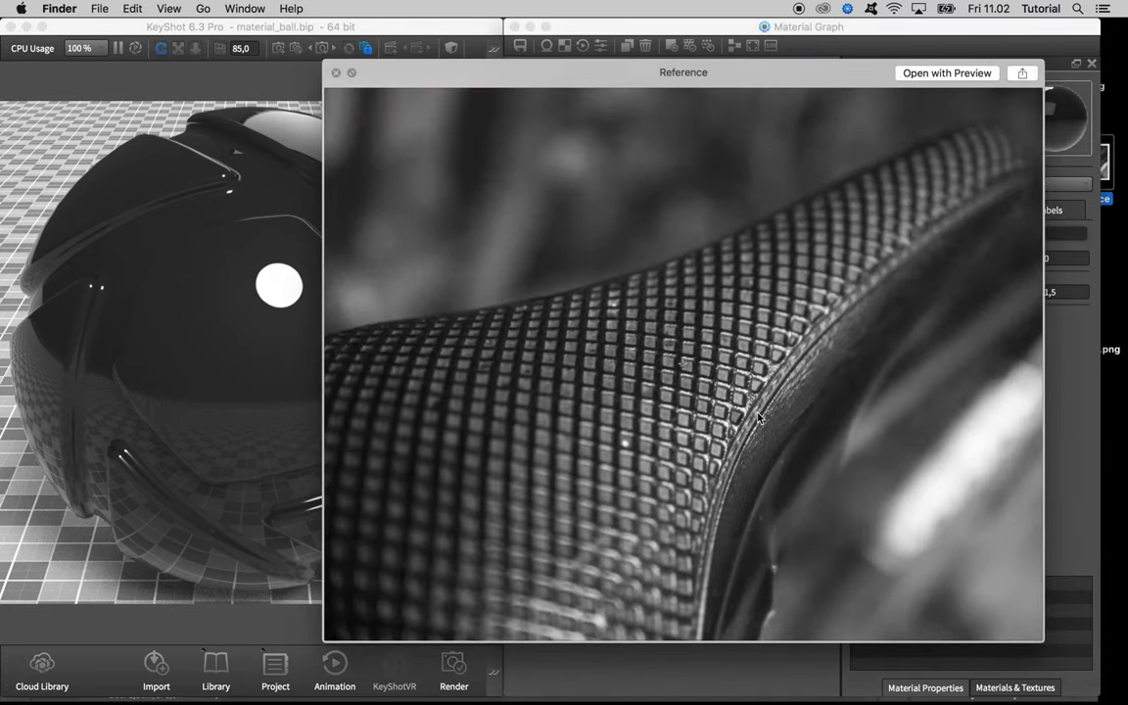
key(space)
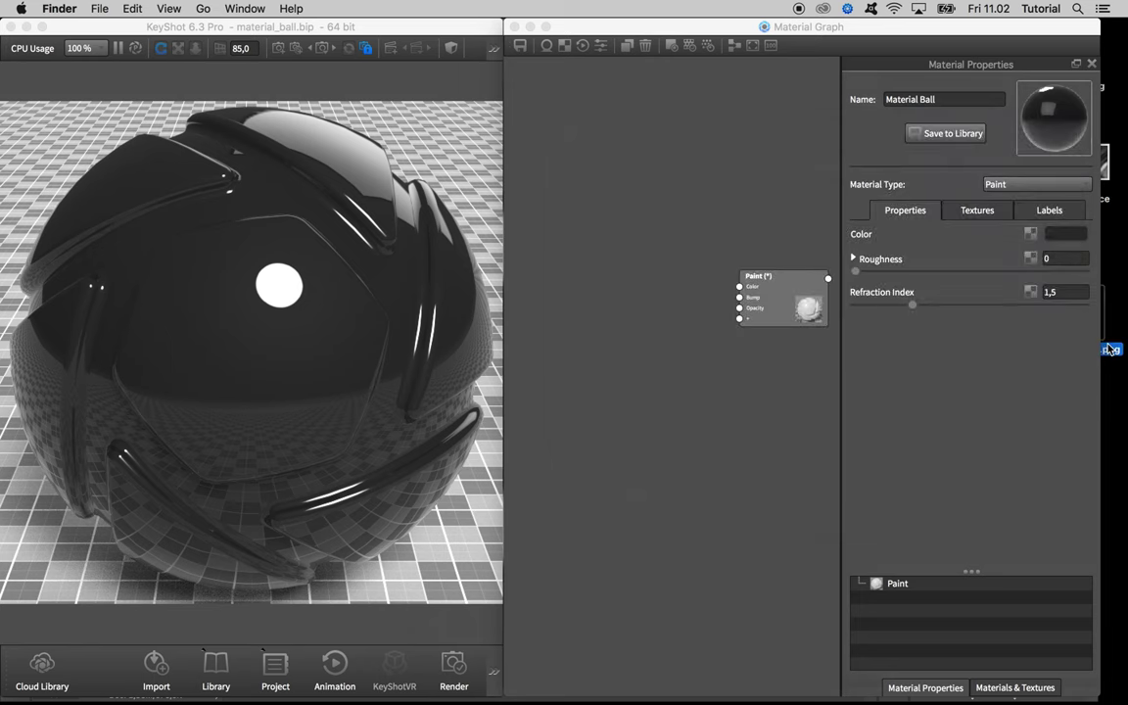
- Add Pattern.png and Pattern_bump.png from the Desktop to the material graph as texture maps, narrowing the graph window to reach them and widening it again
drag(1115, 340, 1122, 333)
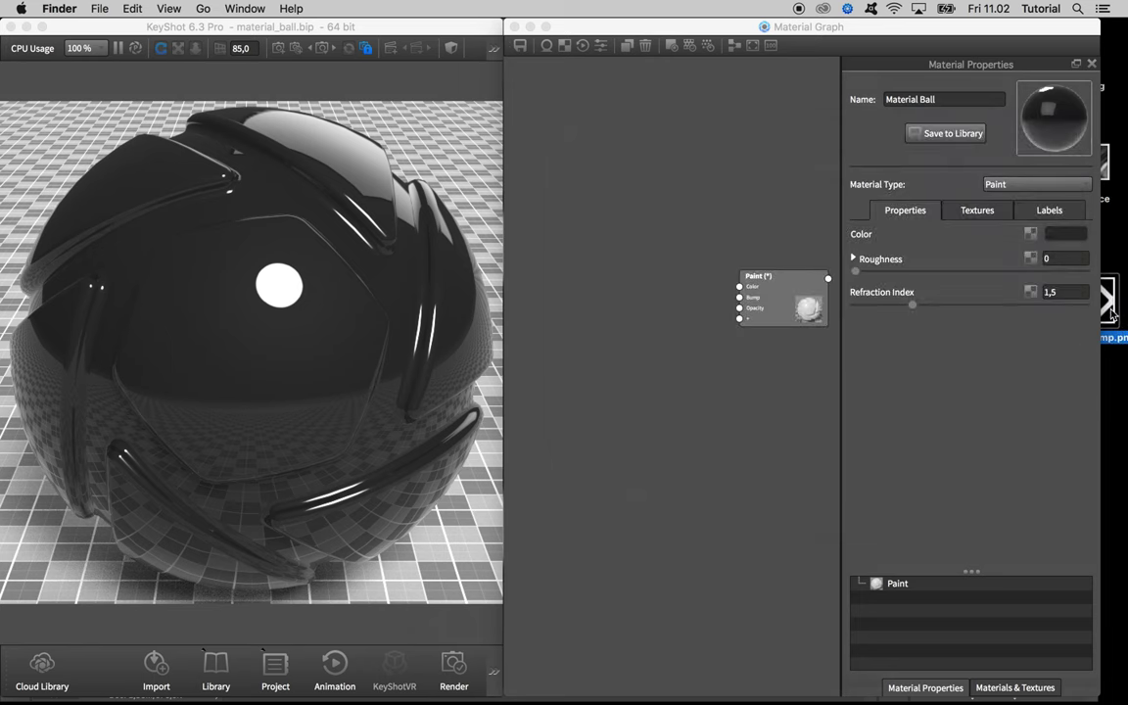
click(1100, 173)
drag(1100, 173, 1014, 174)
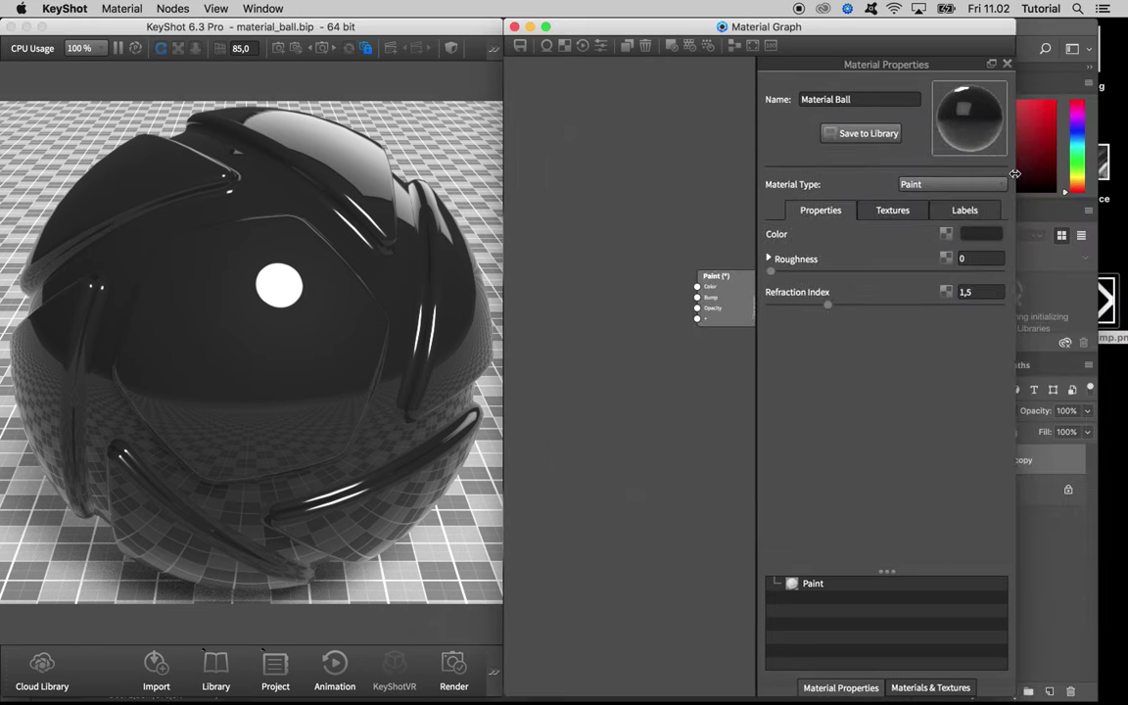
click(1081, 281)
drag(1090, 272, 1012, 272)
click(585, 686)
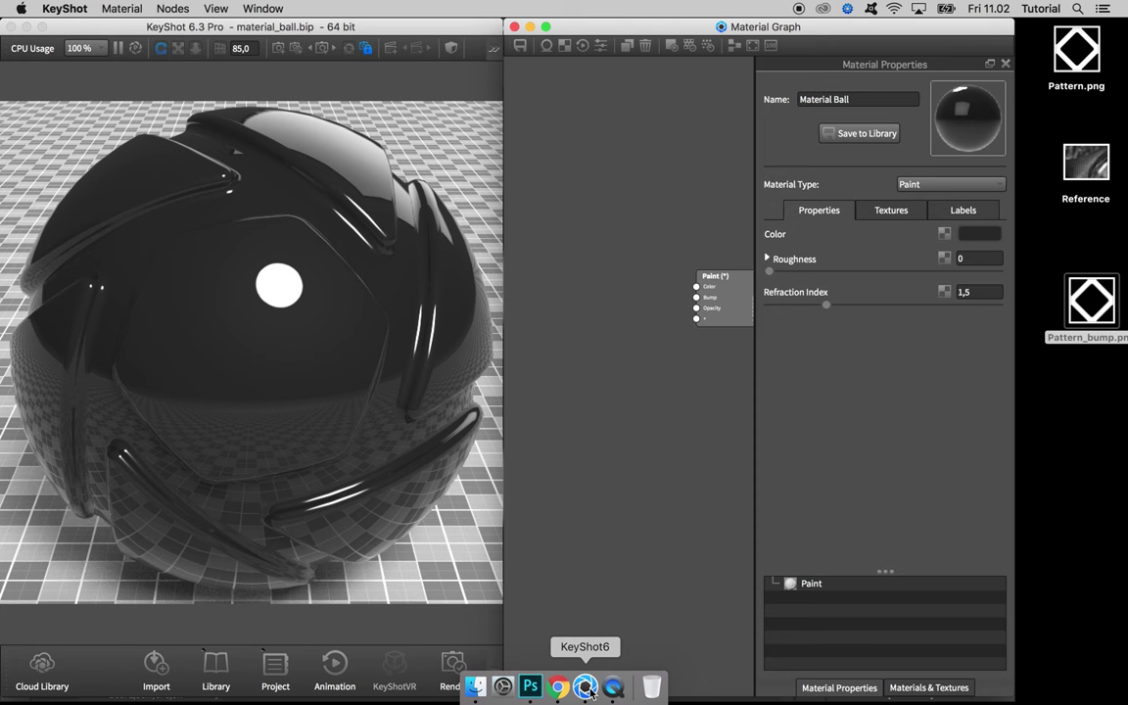
click(1090, 378)
drag(1073, 56, 1088, 243)
drag(1087, 383, 612, 385)
drag(1016, 370, 1126, 370)
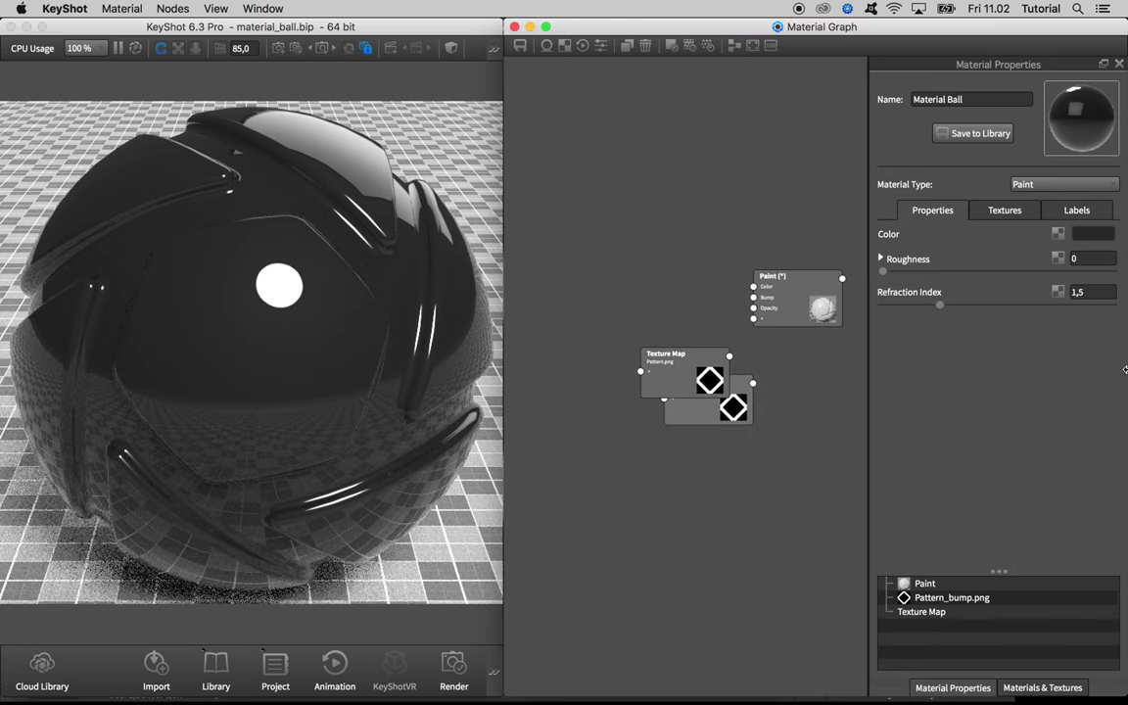
- Separate the overlapping texture map nodes, placing Pattern.png above Pattern_bump.png on the input side of the Paint node
drag(665, 350, 606, 265)
drag(714, 388, 670, 373)
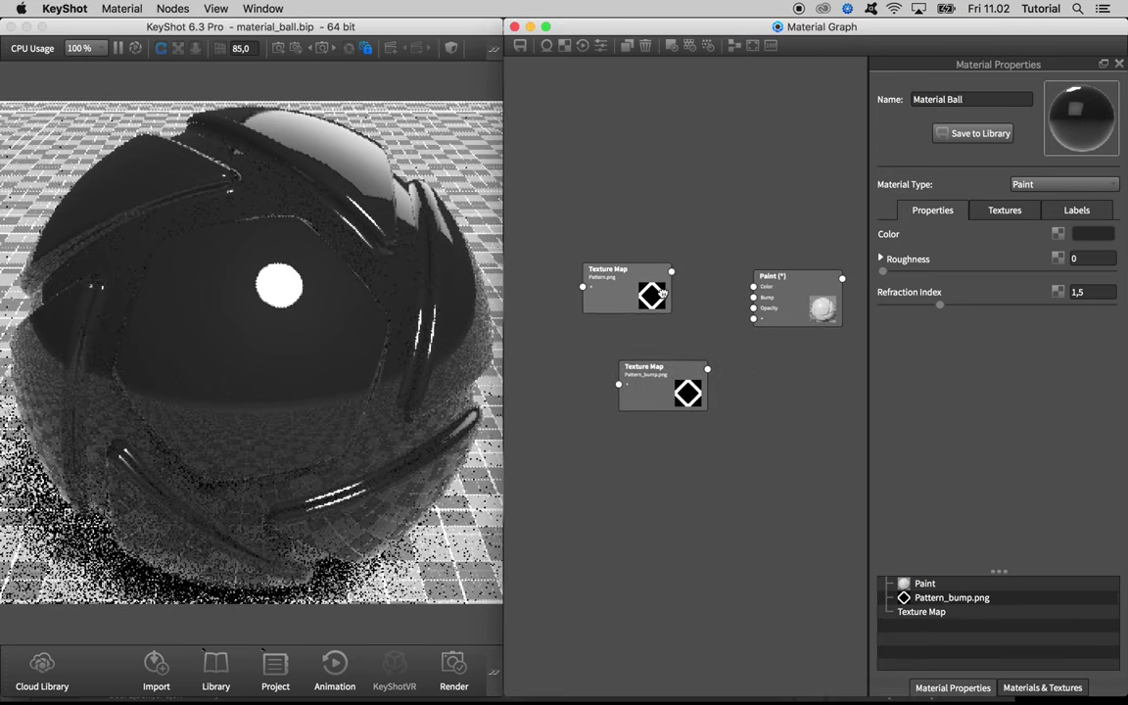
drag(654, 309, 605, 158)
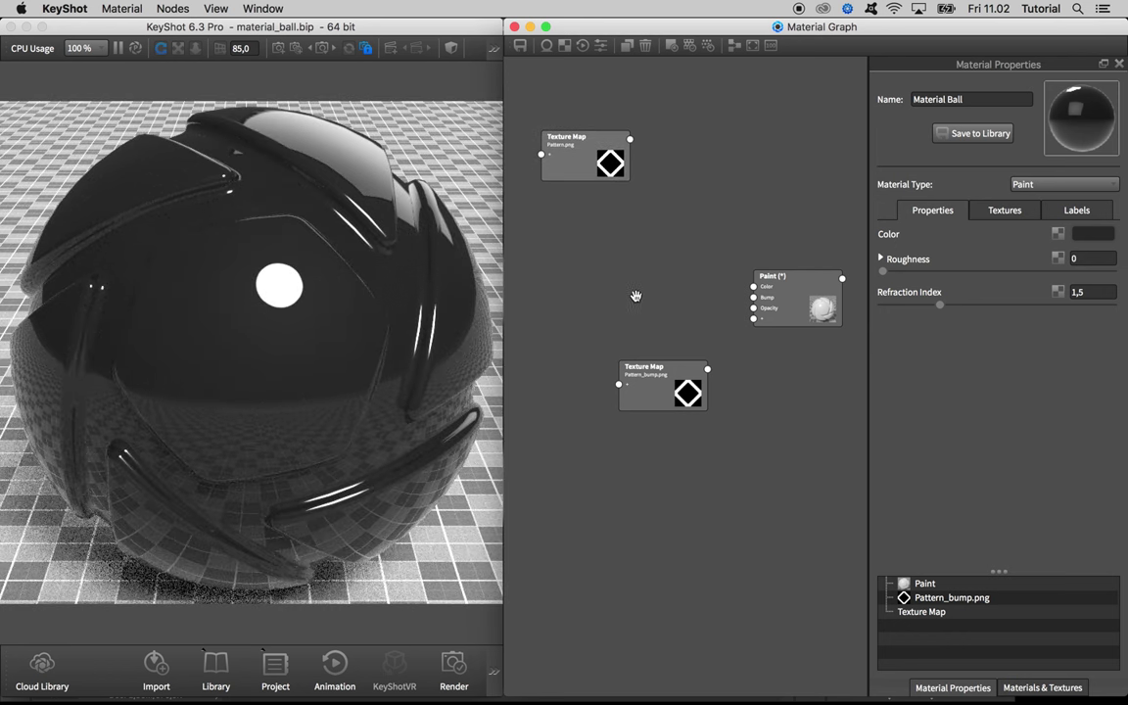
drag(700, 366, 621, 255)
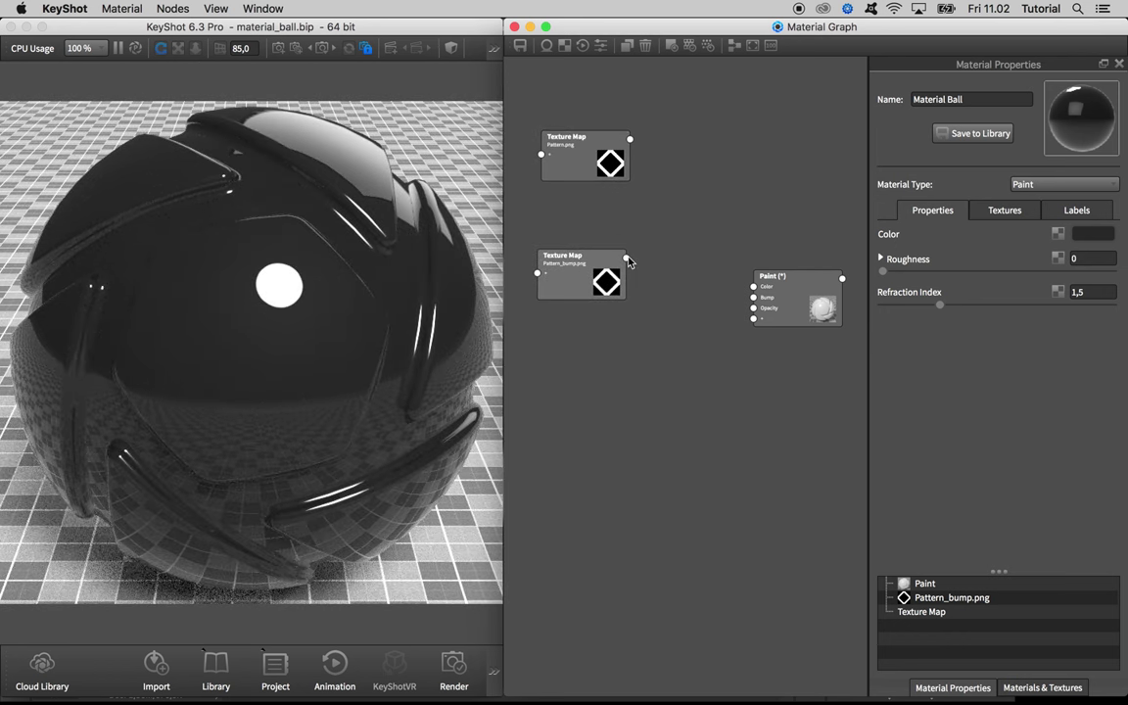
drag(555, 263, 555, 273)
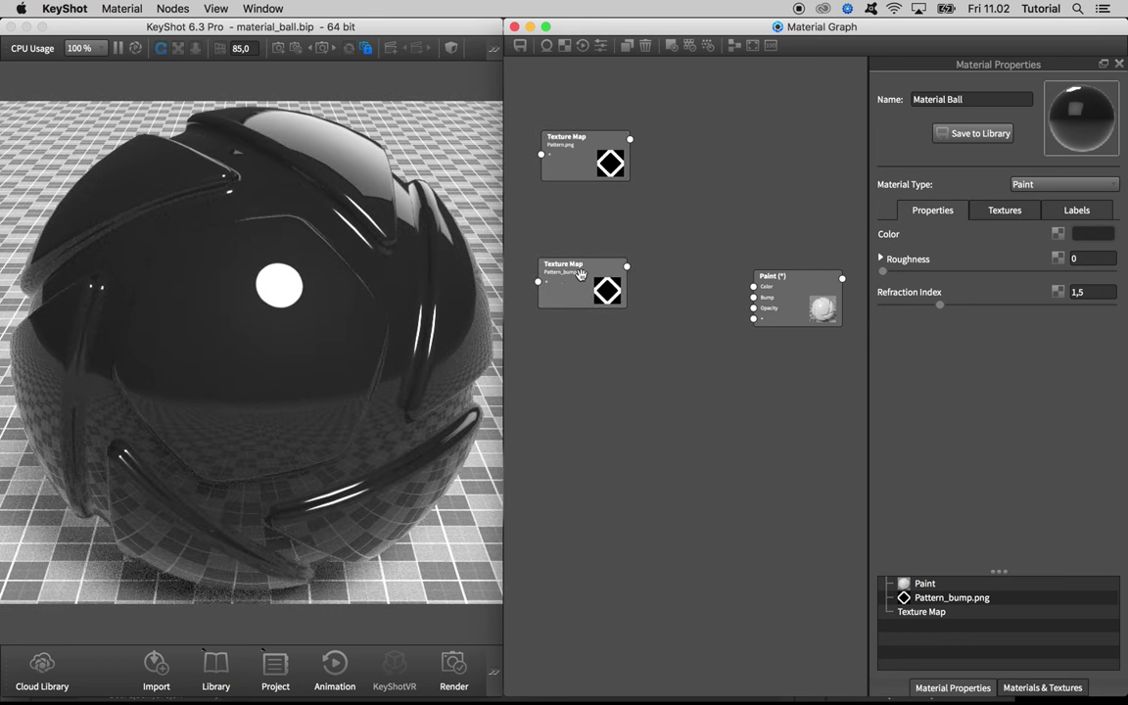
- Connect the Pattern_bump.png texture map to the Paint node's Bump input, set its scale to 0,248 and minimize the Photoshop window behind the render
mouse_move(627, 267)
mouse_down()
mouse_move(769, 312)
mouse_move(754, 298)
mouse_up()
drag(557, 297, 606, 308)
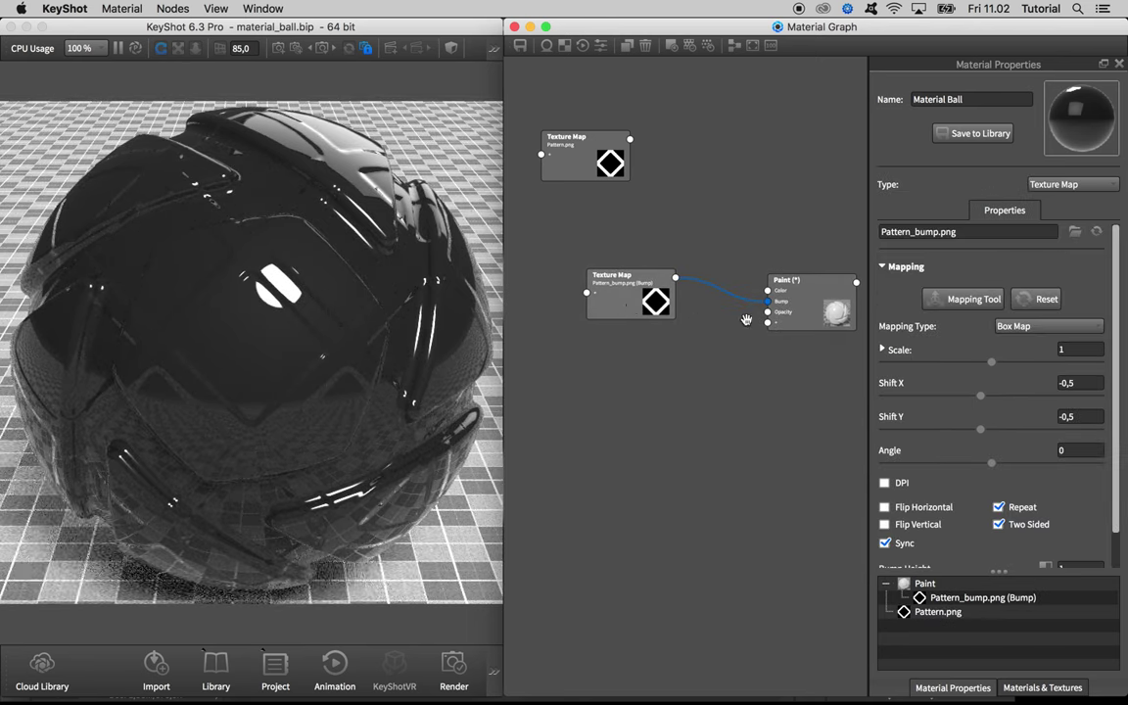
drag(960, 365, 912, 365)
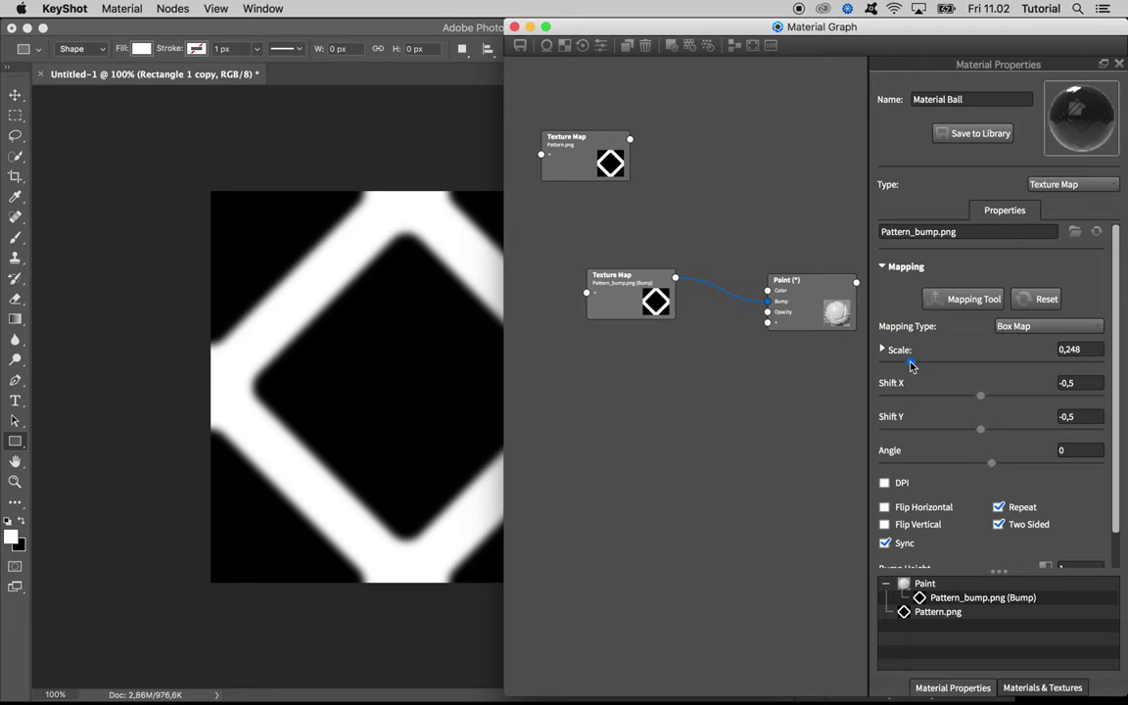
click(25, 28)
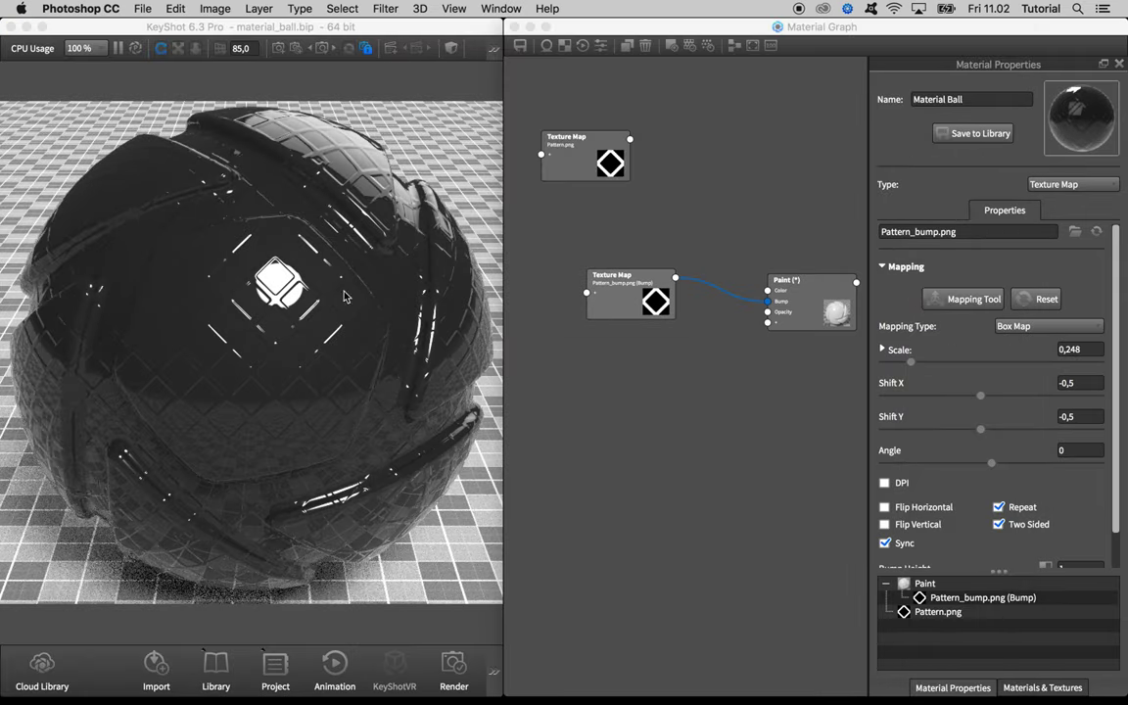
mouse_move(639, 300)
mouse_down()
mouse_move(618, 275)
mouse_move(626, 290)
mouse_up()
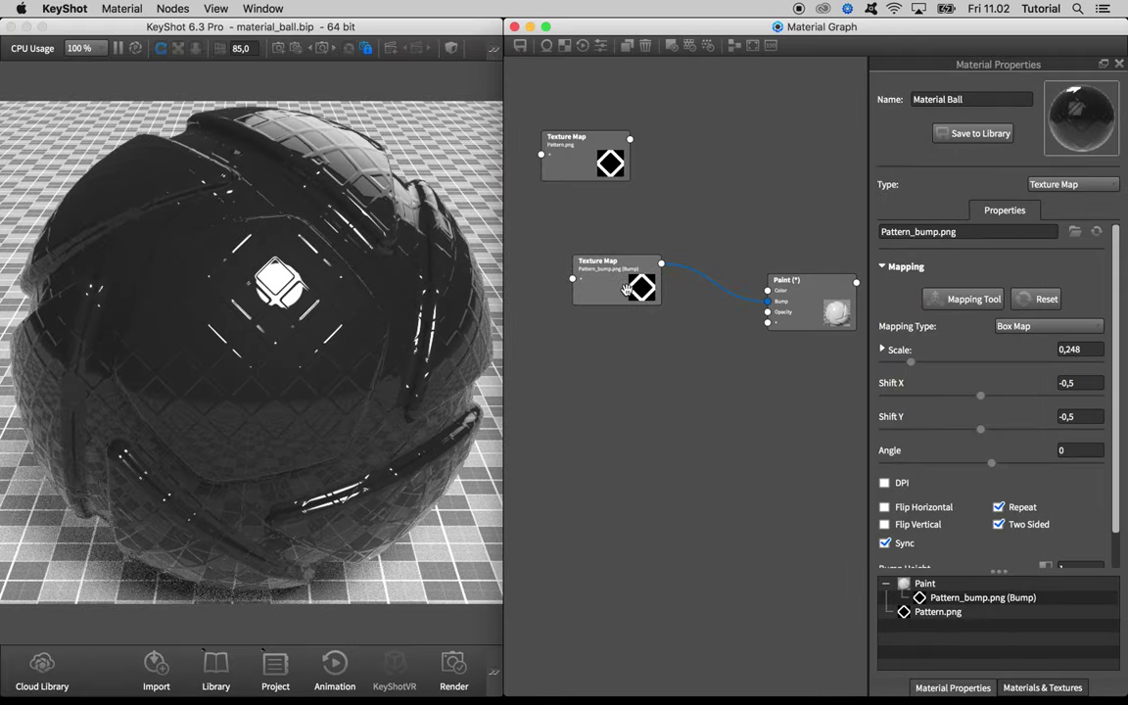
- Set the bump height of the Pattern_bump.png texture map to 1,4
scroll(989, 510, down, 2)
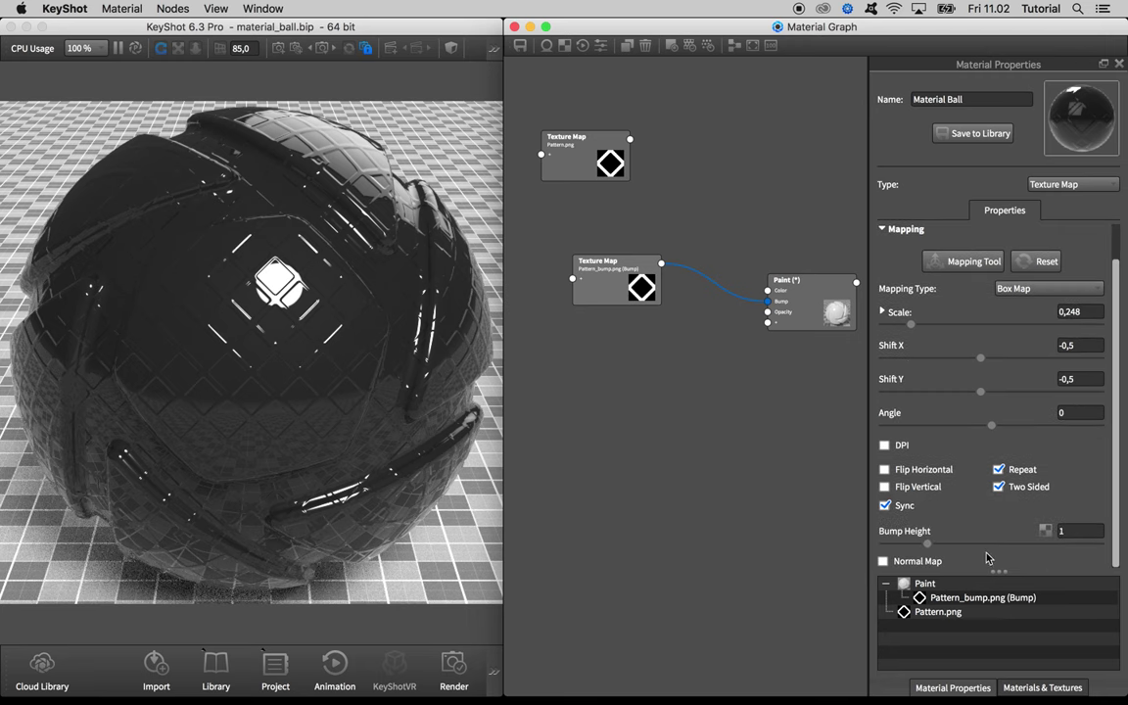
click(945, 548)
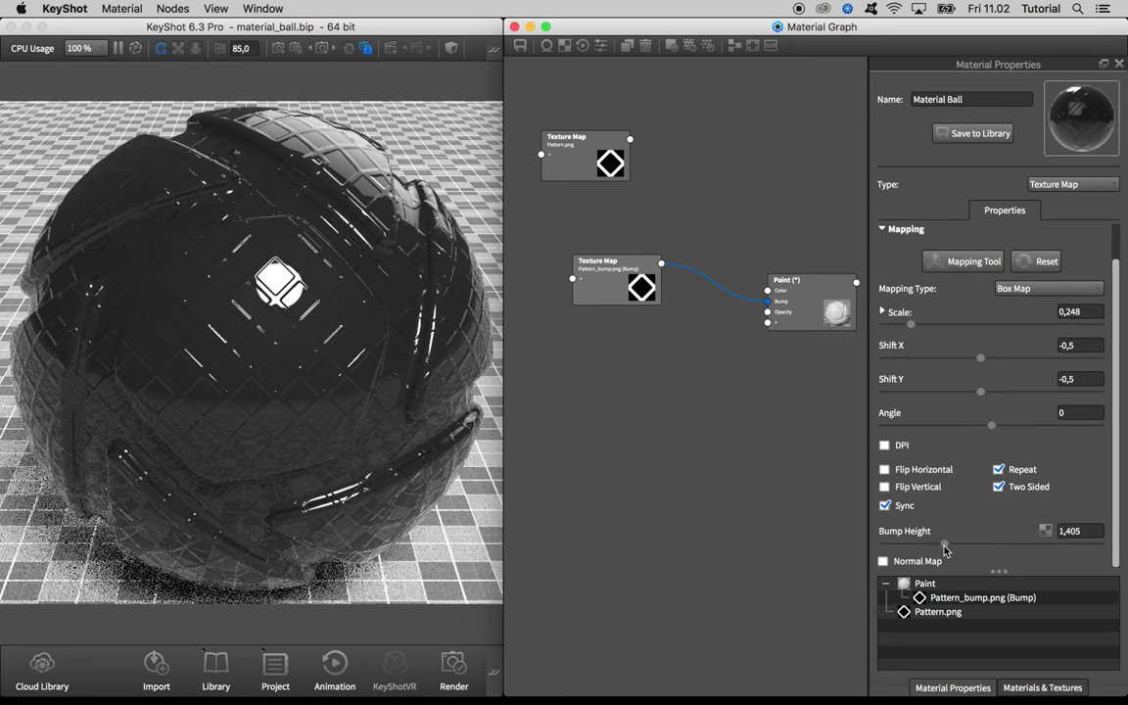
mouse_move(945, 548)
mouse_down()
mouse_move(933, 549)
mouse_move(943, 549)
mouse_up()
double_click(1093, 531)
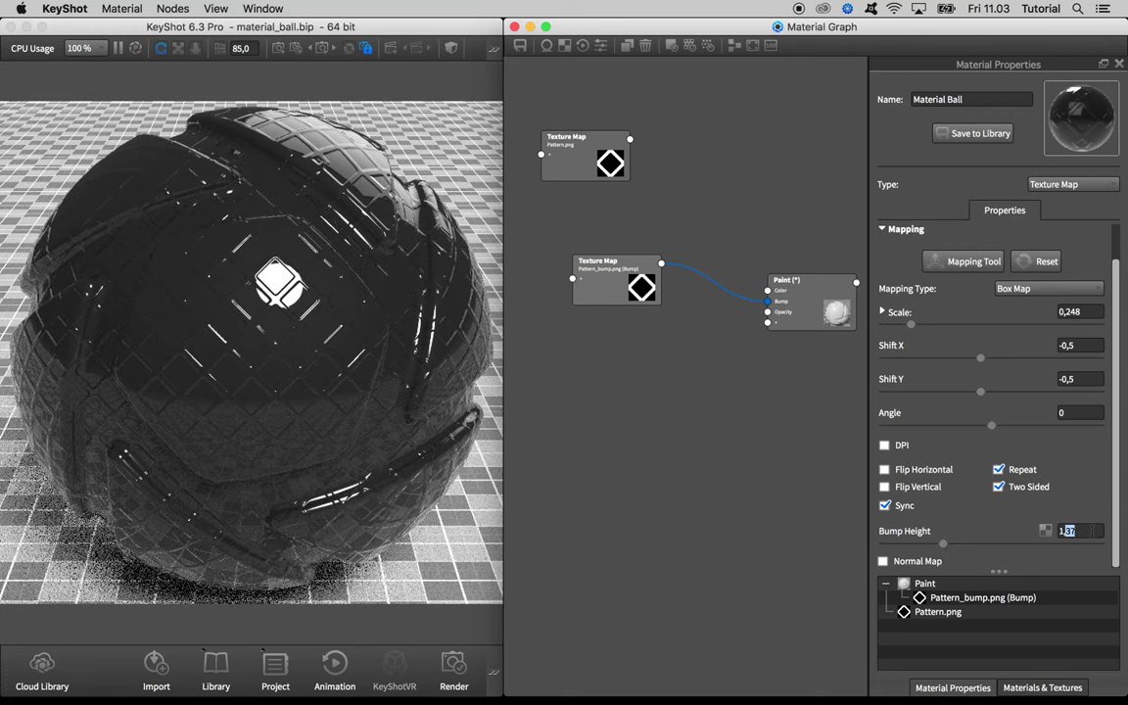
text(1,4)
key(Return)
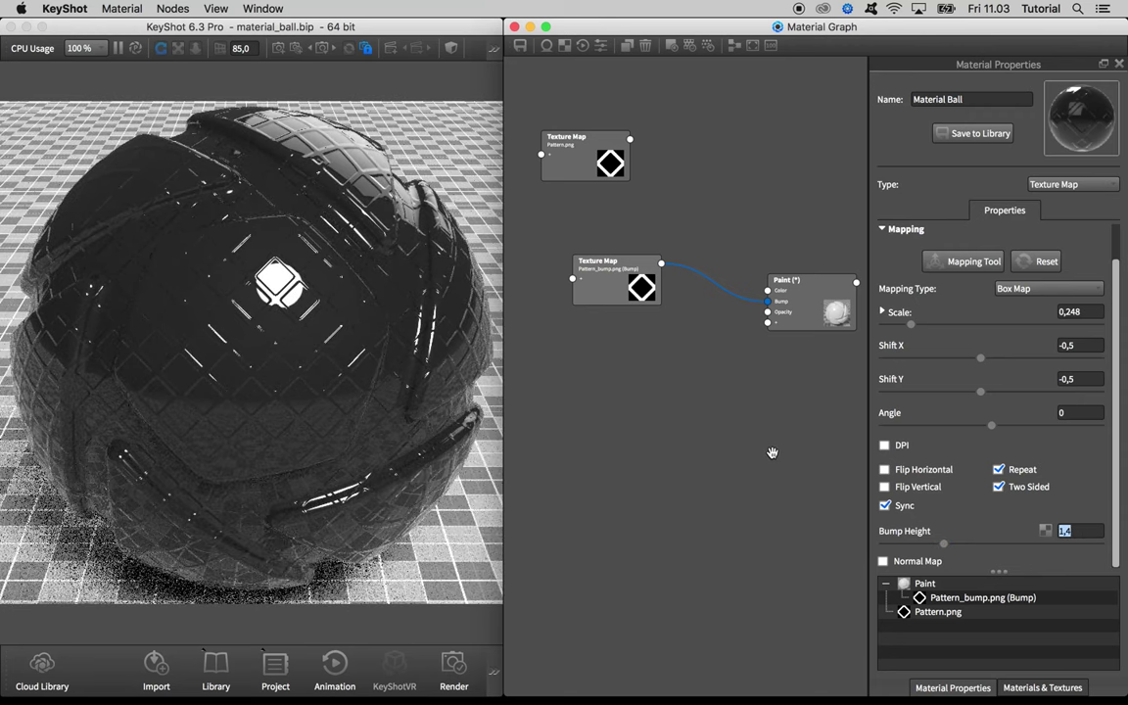
- Move the two texture map nodes further apart and narrow the graph window to uncover the Desktop files
drag(651, 301, 647, 335)
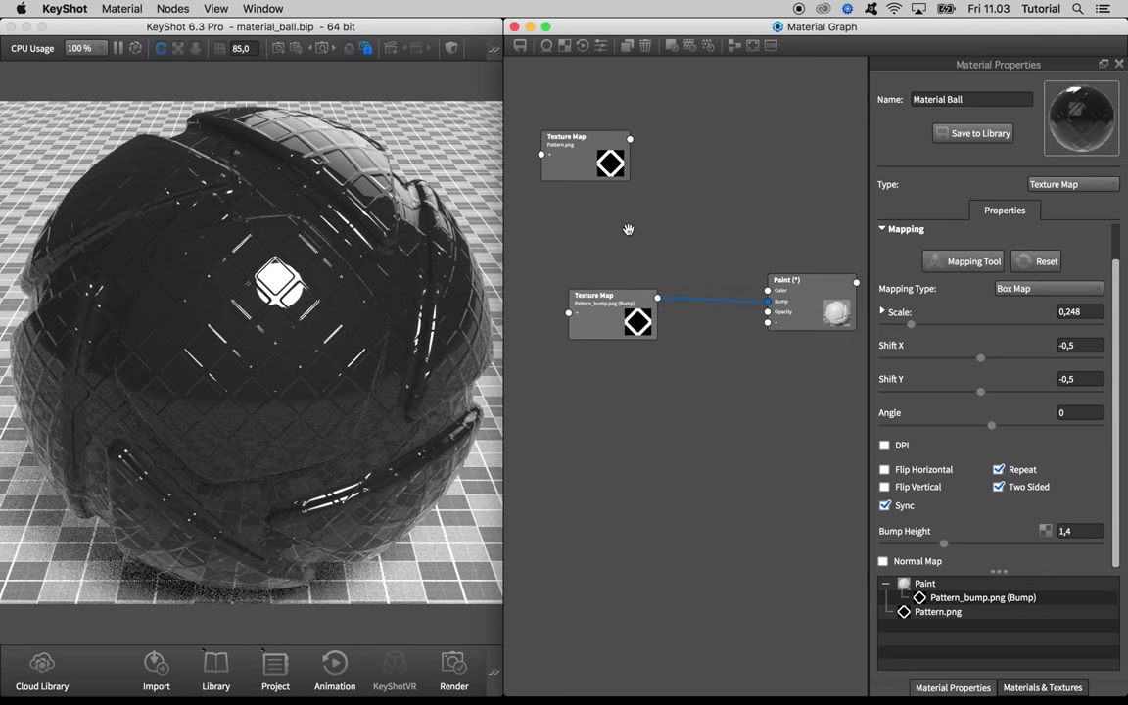
mouse_move(605, 166)
mouse_down()
mouse_move(610, 183)
mouse_move(600, 158)
mouse_up()
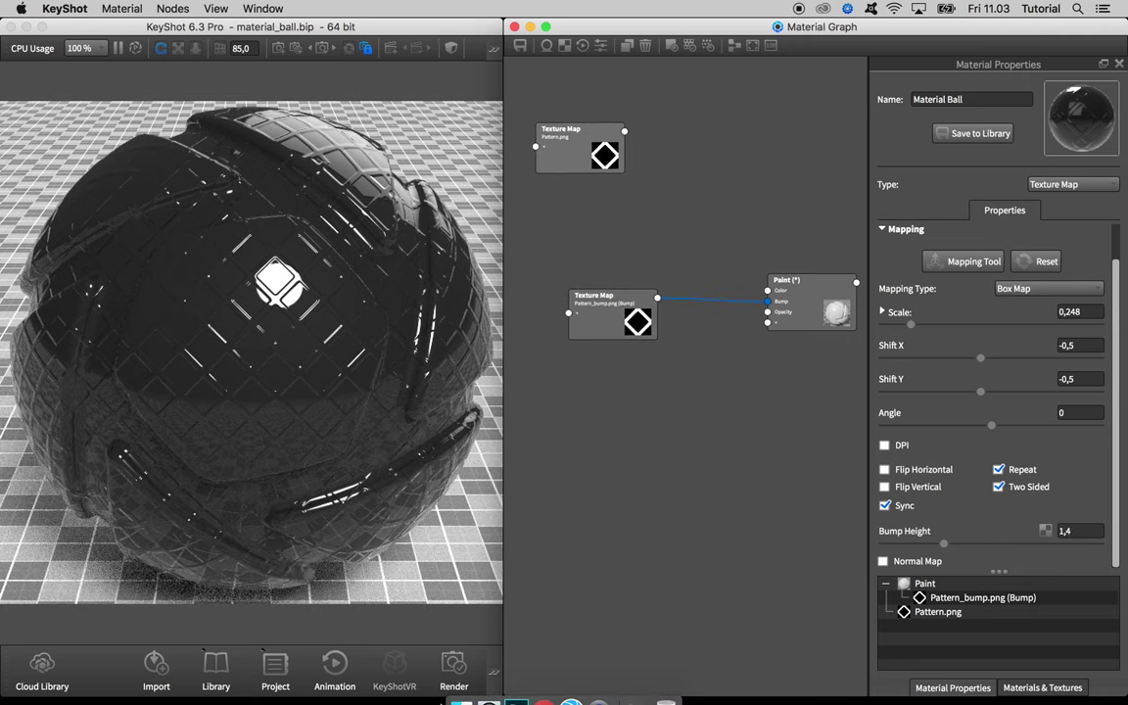
right_click(442, 700)
click(641, 688)
drag(1126, 282, 1086, 283)
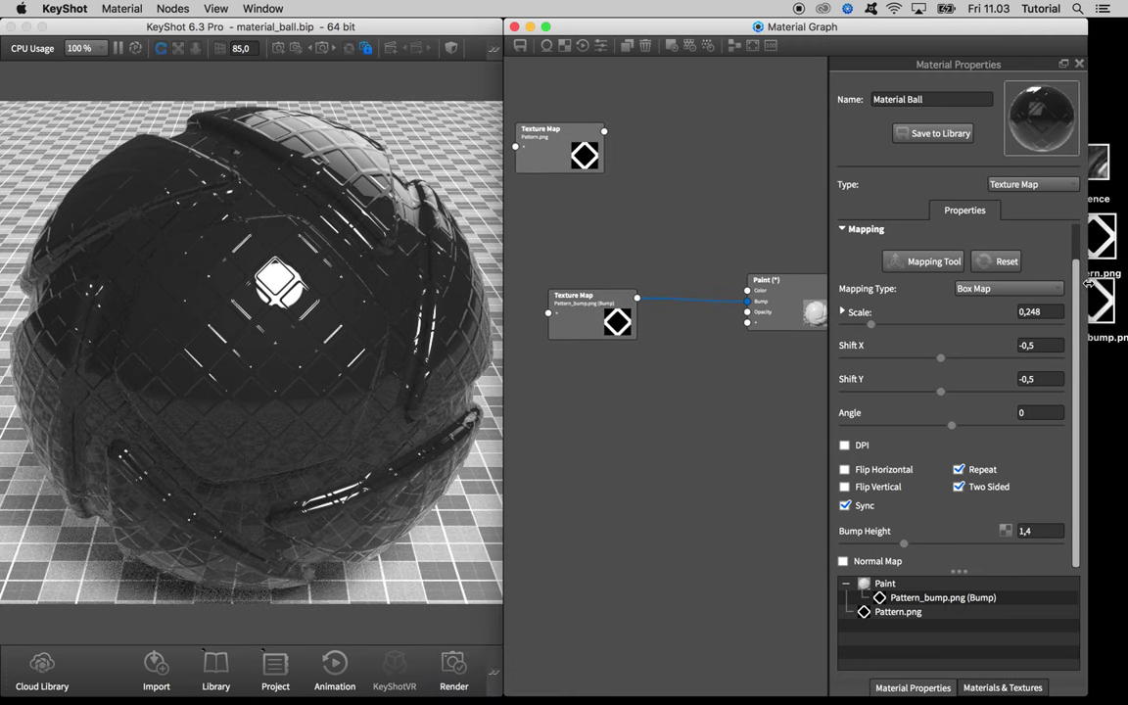
- Preview the Reference image on the Desktop to examine the colours of the squares and grooves, and close the preview
click(1100, 182)
click(1100, 176)
key(space)
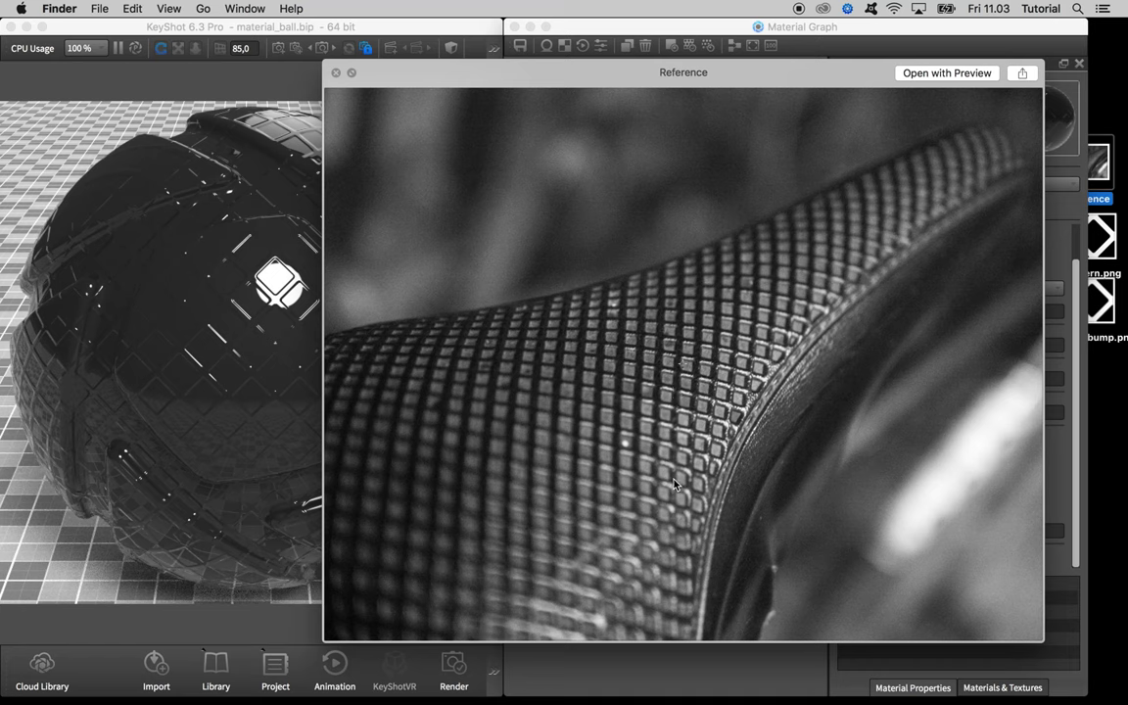
key(space)
click(664, 382)
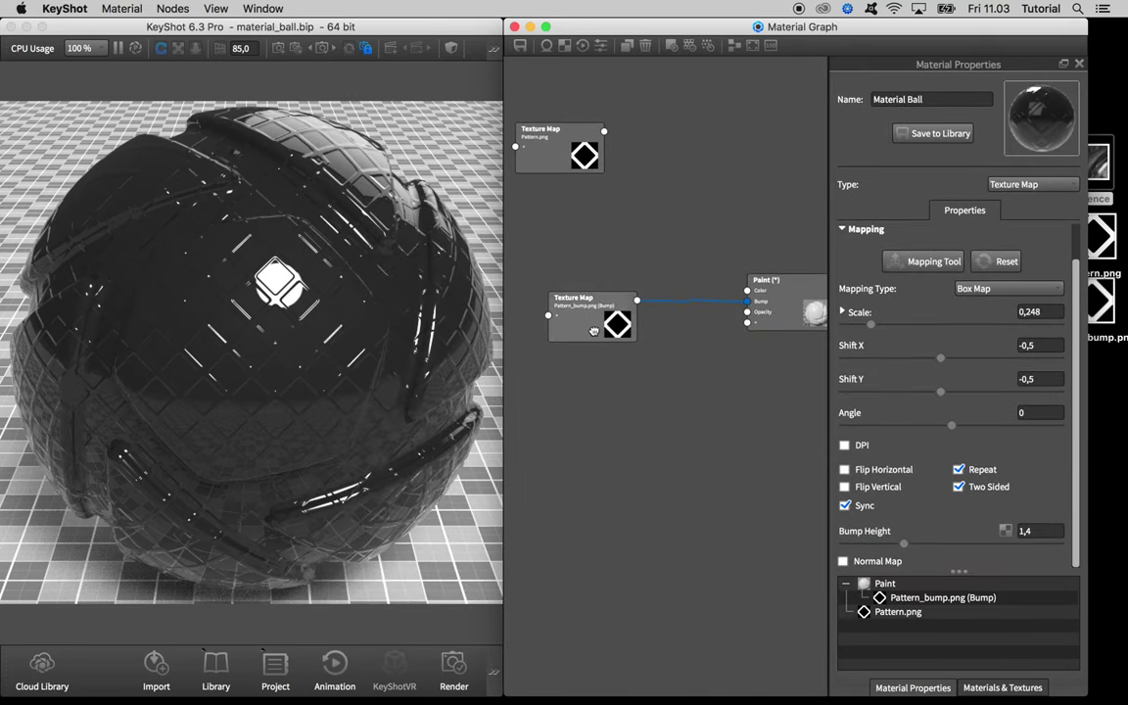
- Connect the Pattern.png texture map to the Paint node's Color input and reposition its node
mouse_move(537, 135)
mouse_down()
mouse_move(558, 203)
mouse_move(585, 221)
mouse_move(619, 210)
mouse_move(725, 293)
mouse_move(750, 296)
mouse_up()
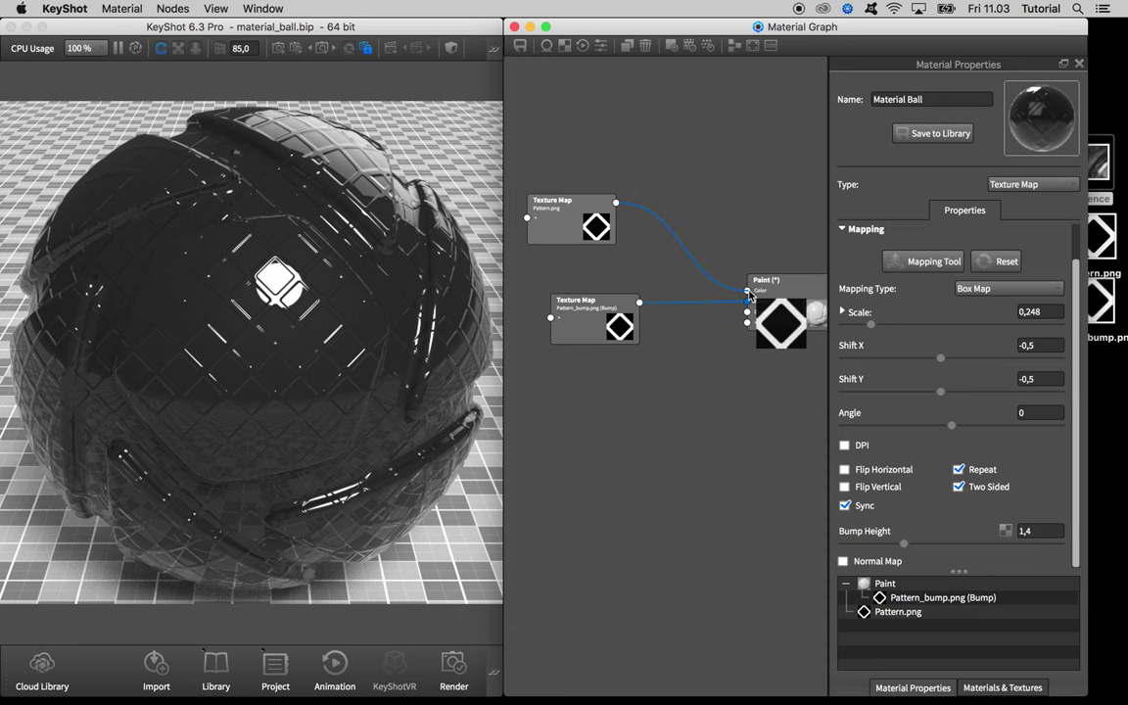
drag(590, 228, 585, 235)
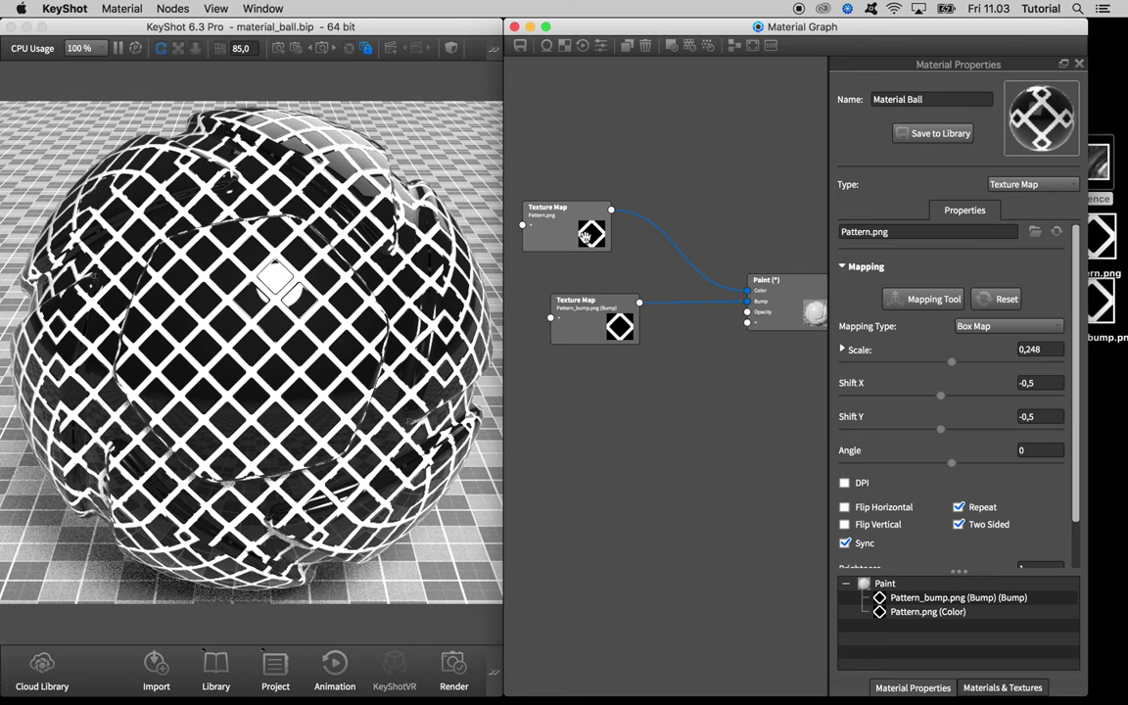
drag(586, 237, 584, 236)
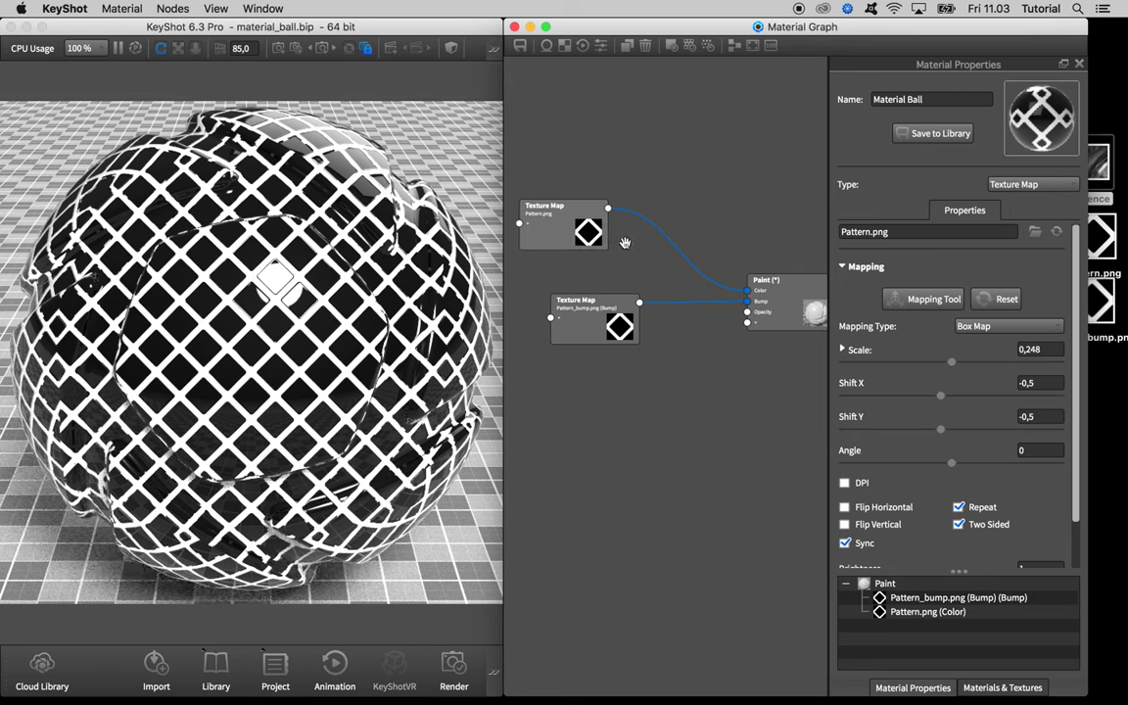
- Add a Color Gradient texture between the Pattern.png texture map and the Paint node's Color input, and open its properties
right_click(626, 246)
mouse_move(691, 369)
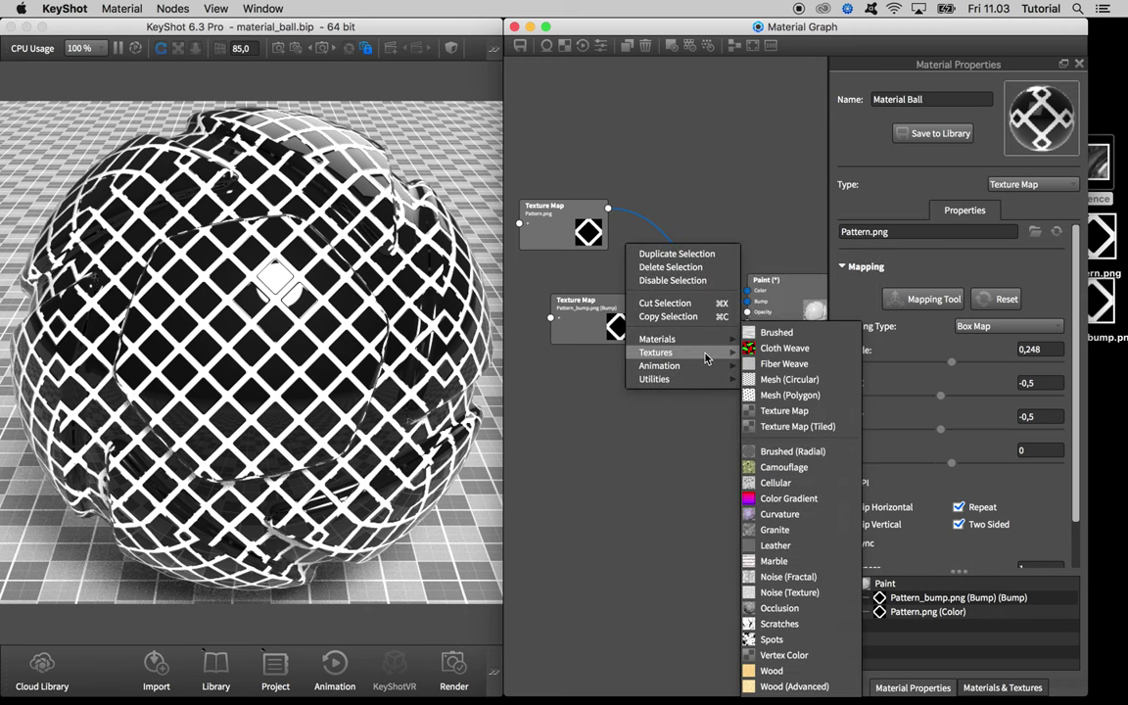
click(795, 498)
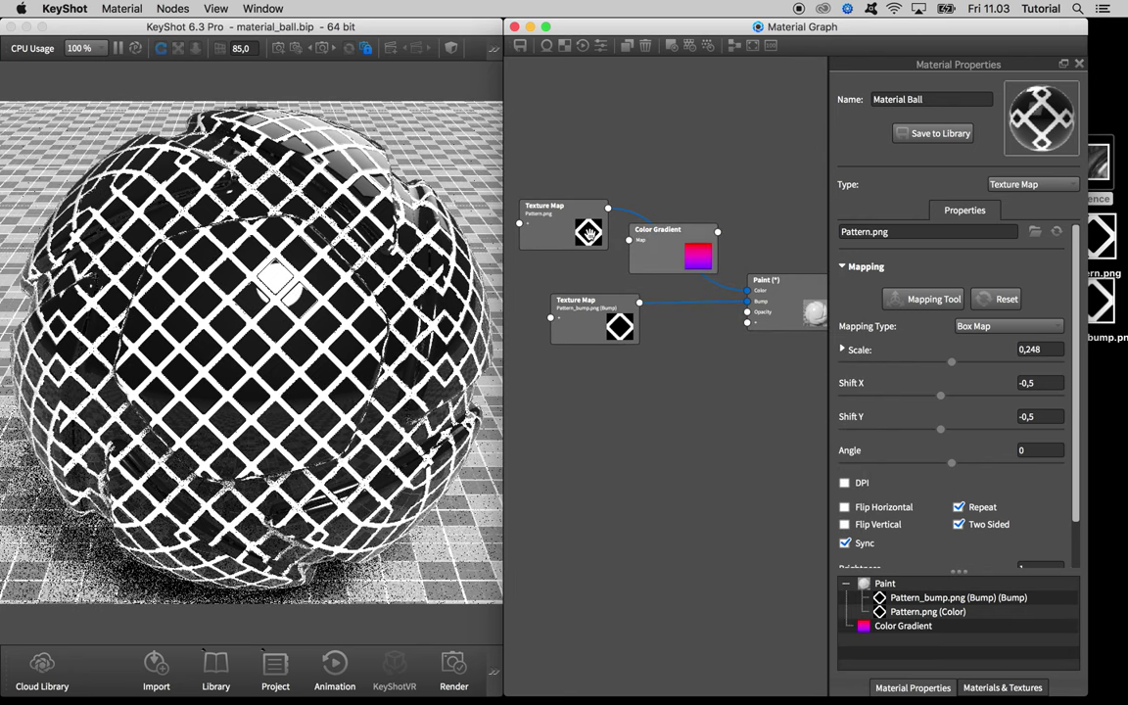
mouse_move(591, 212)
mouse_down()
mouse_move(573, 218)
mouse_move(632, 243)
mouse_move(678, 242)
mouse_move(750, 295)
mouse_up()
click(665, 251)
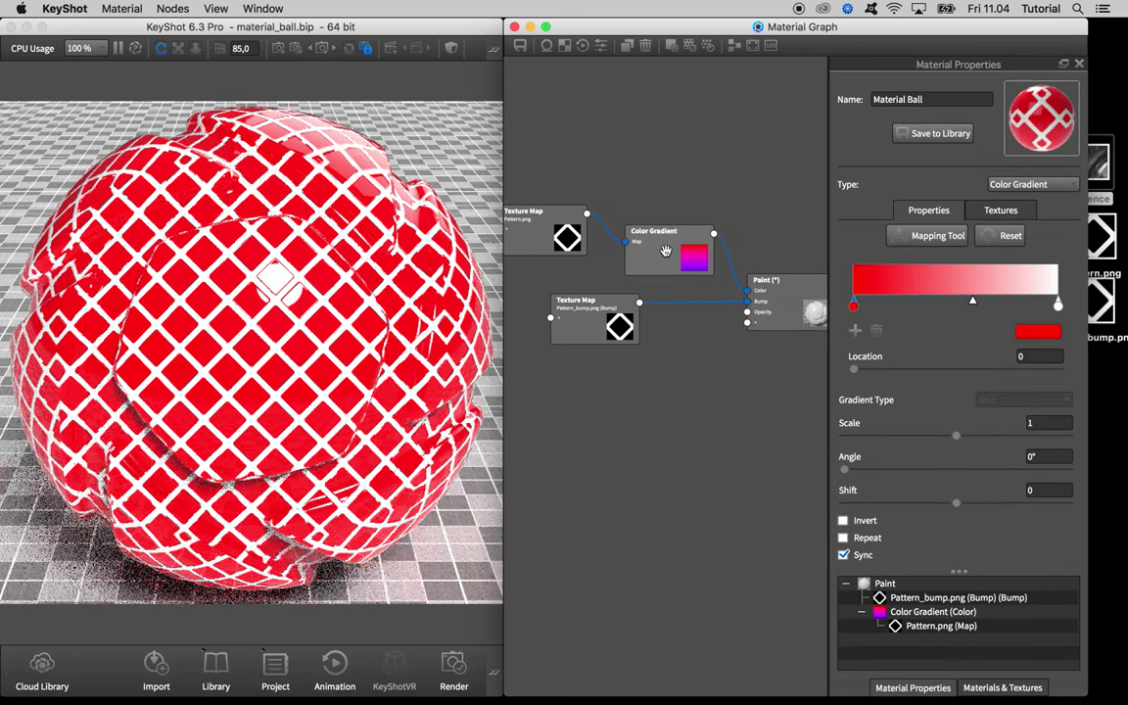
- Preview the Pattern.png texture map on its own on the model, switching the preview on and off
click(548, 237)
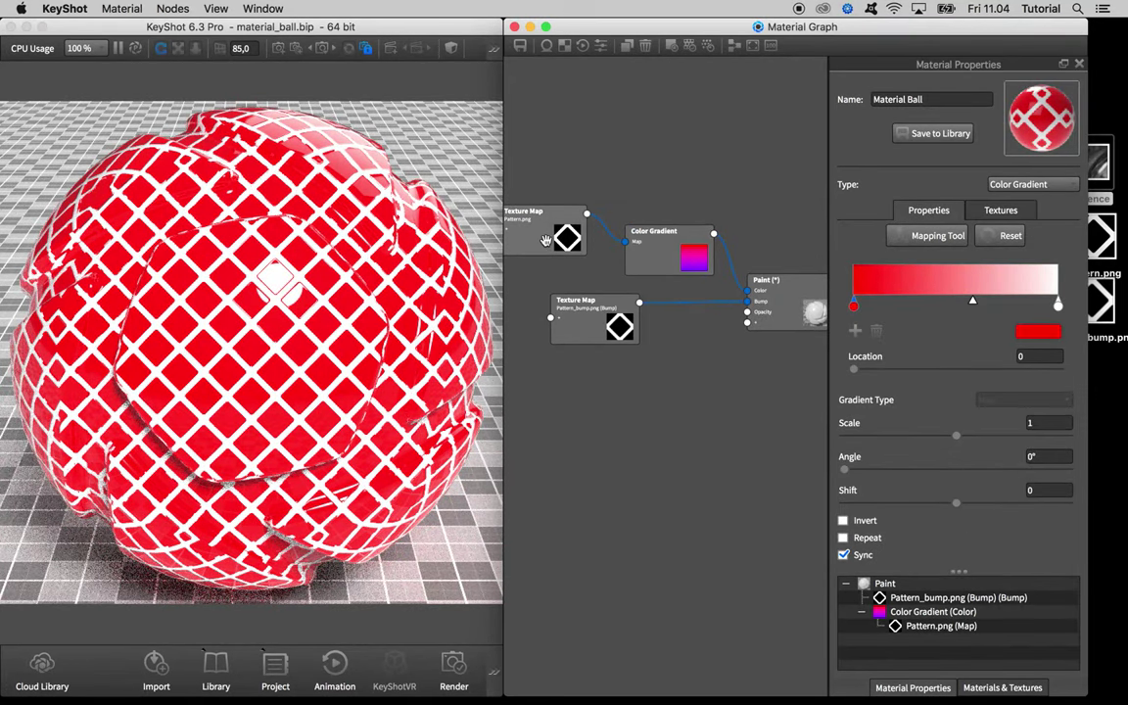
click(669, 245)
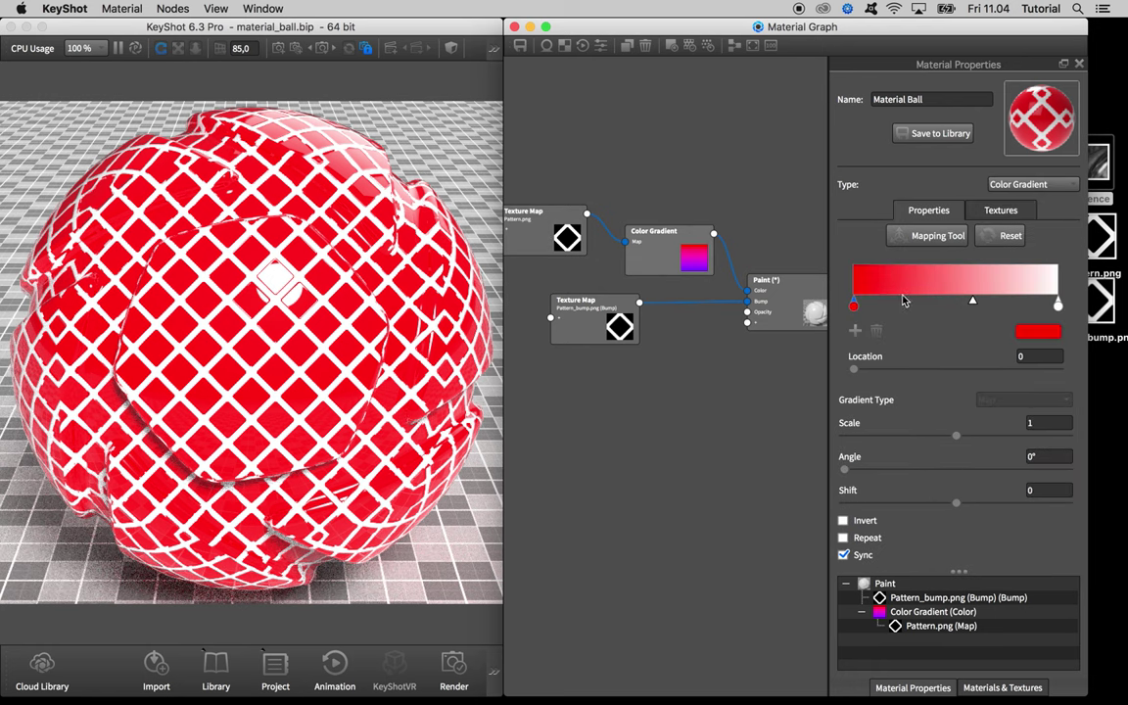
click(563, 242)
key(c)
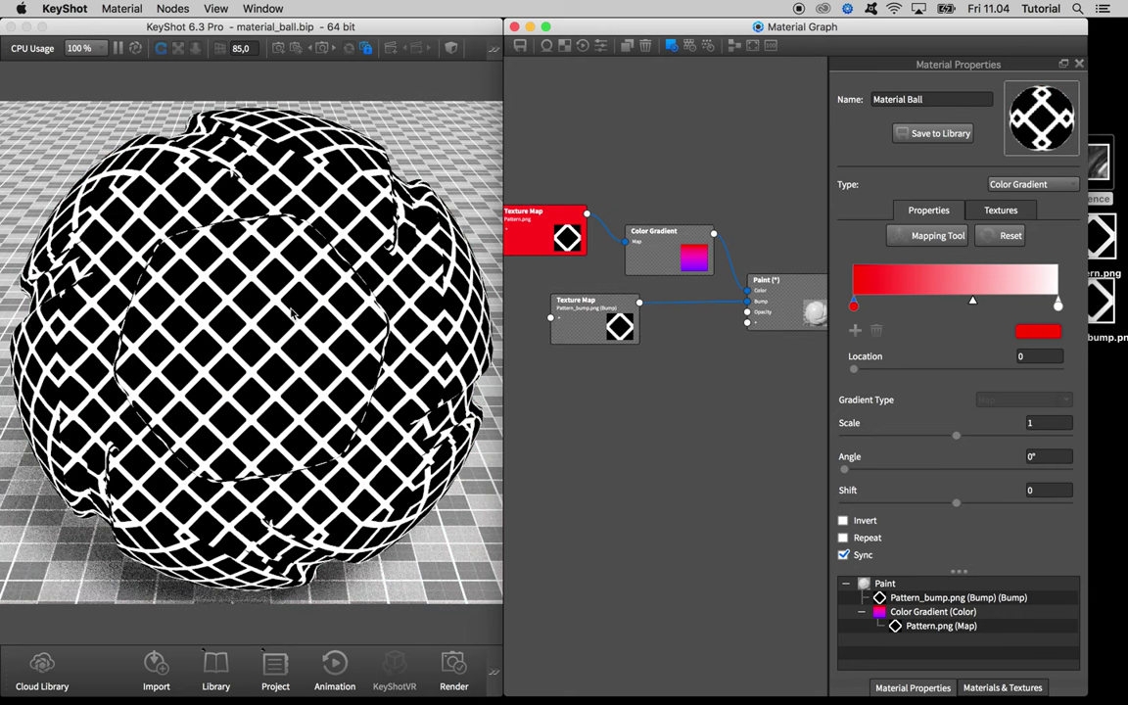
key(c)
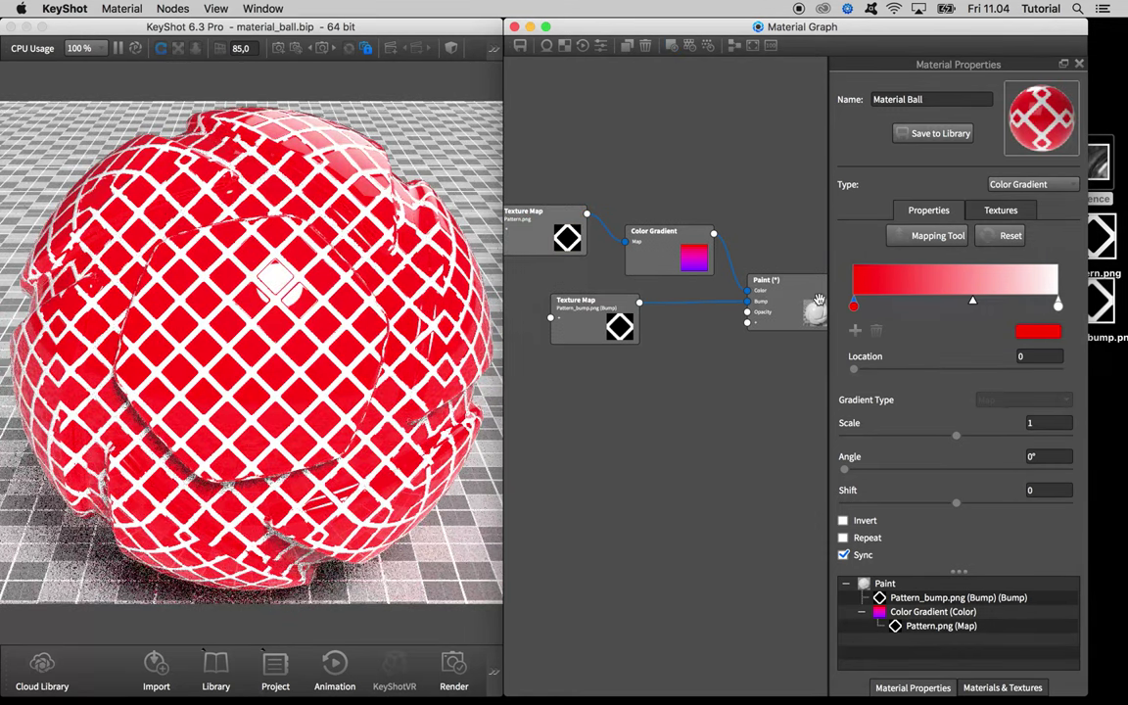
key(c)
key(c)
- Set the colour gradient's white end stop to blue, RGB 35, 0, 237
click(1057, 307)
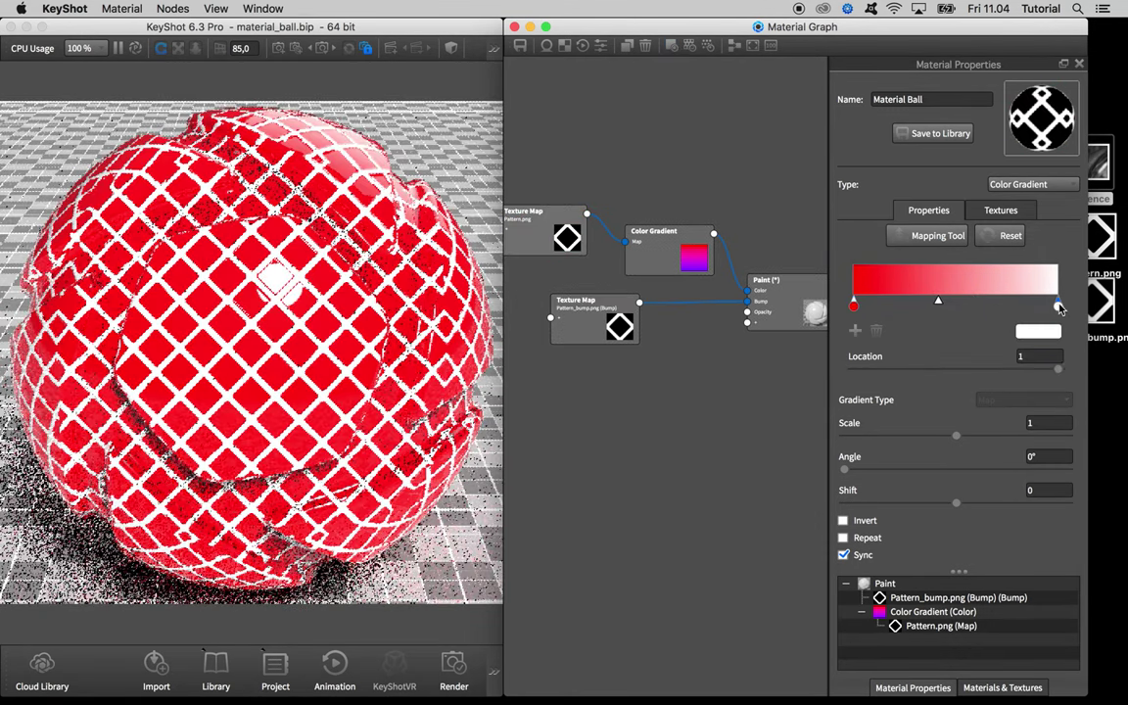
click(1056, 333)
click(1037, 163)
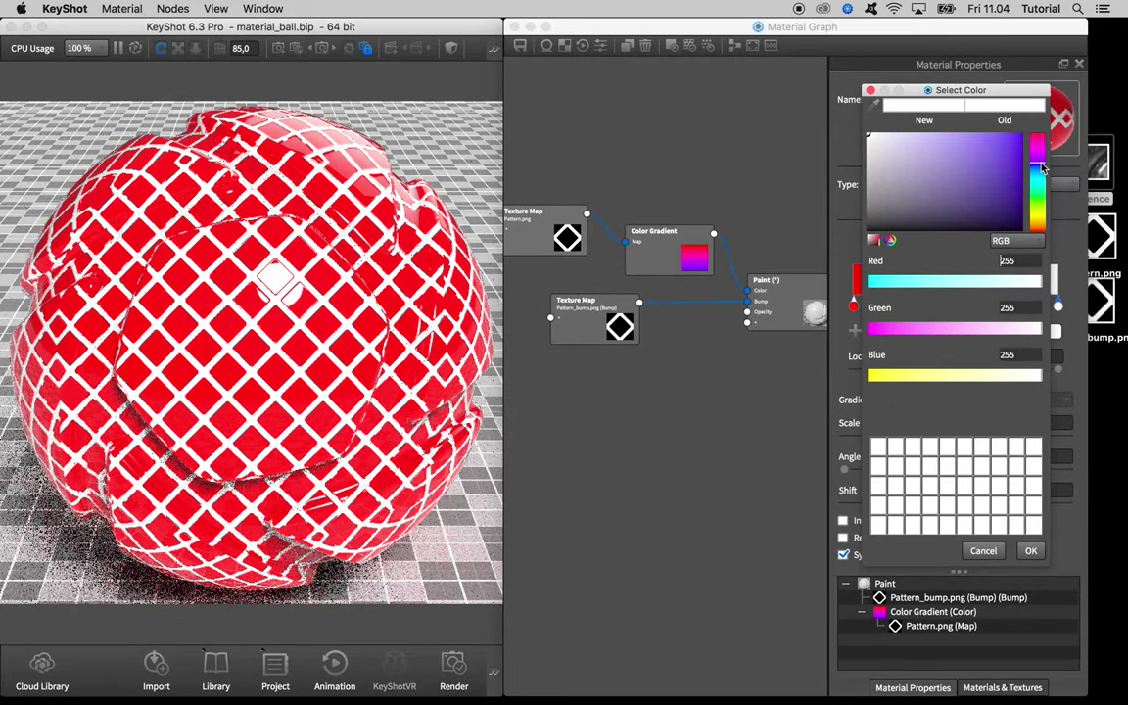
click(1020, 139)
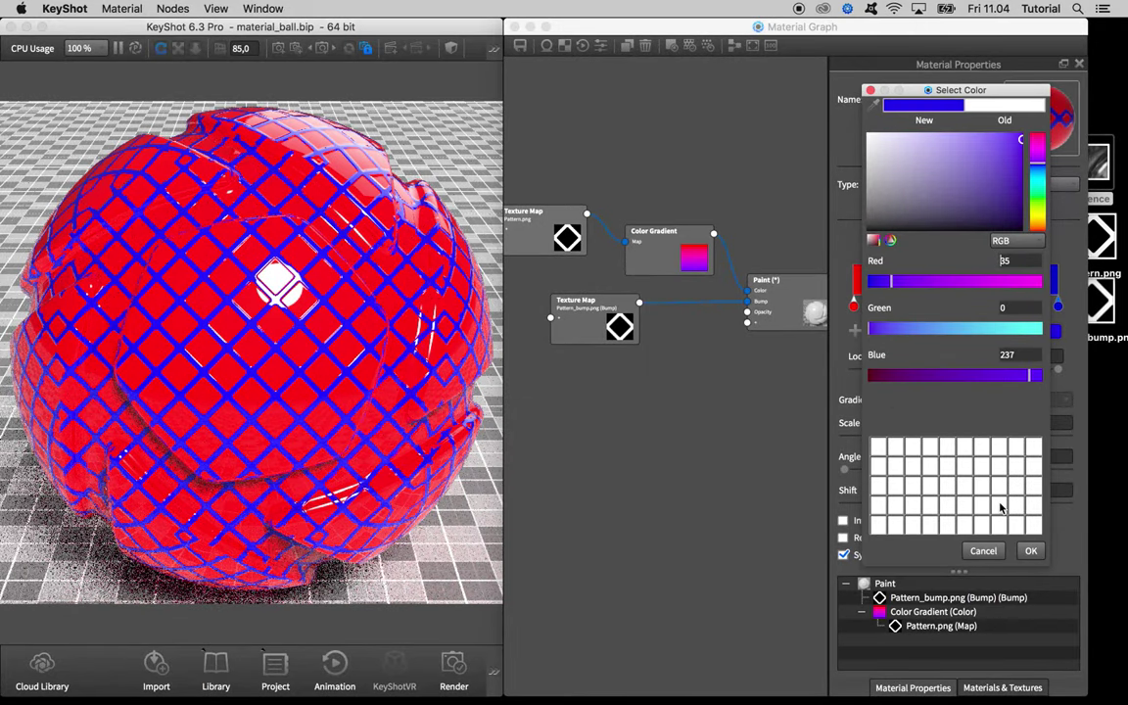
key(Return)
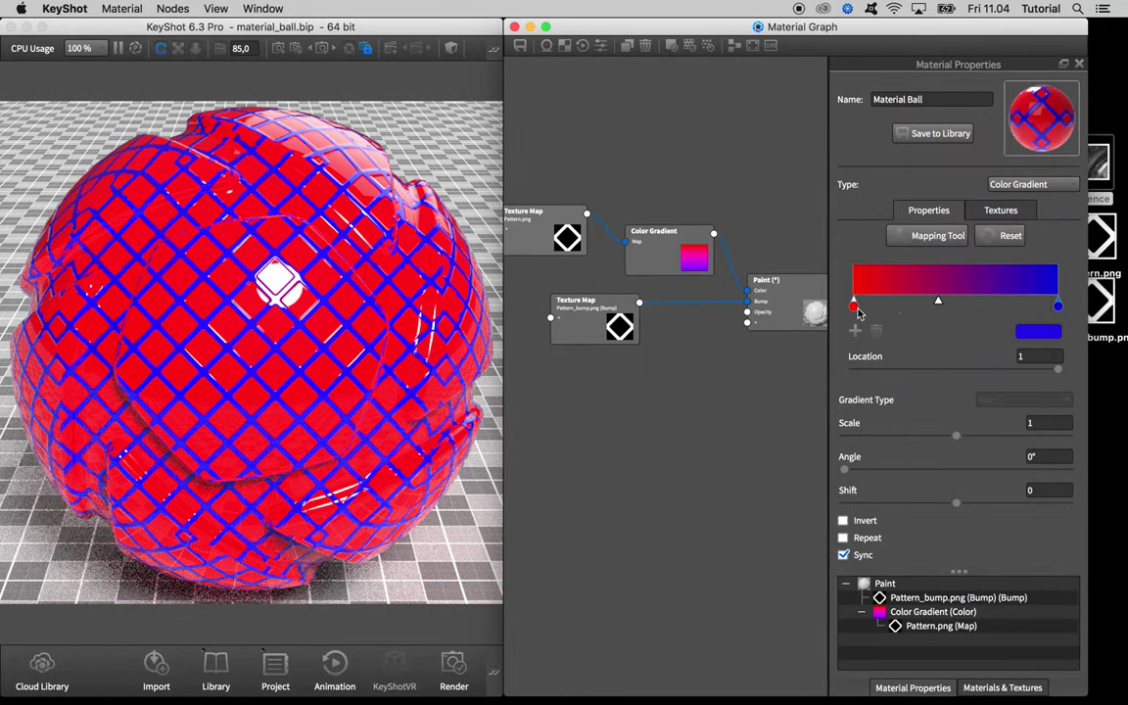
- Set the colour gradient's red start stop to dark grey, RGB 59, 59, 59
double_click(855, 307)
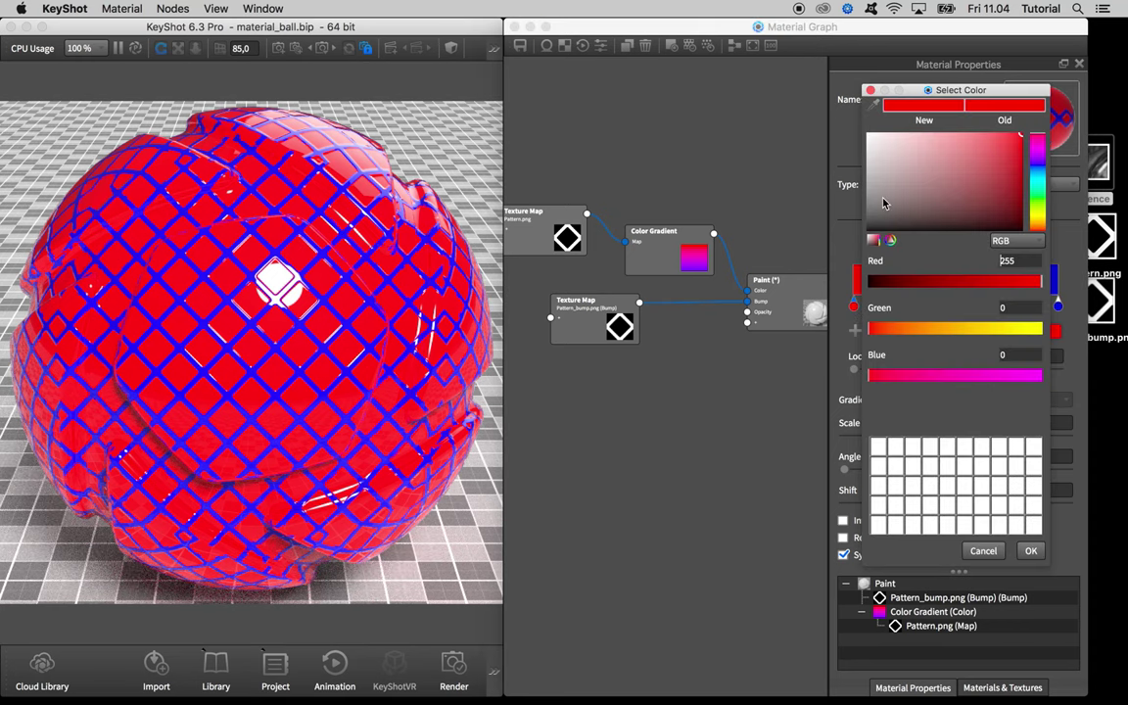
drag(883, 202, 839, 212)
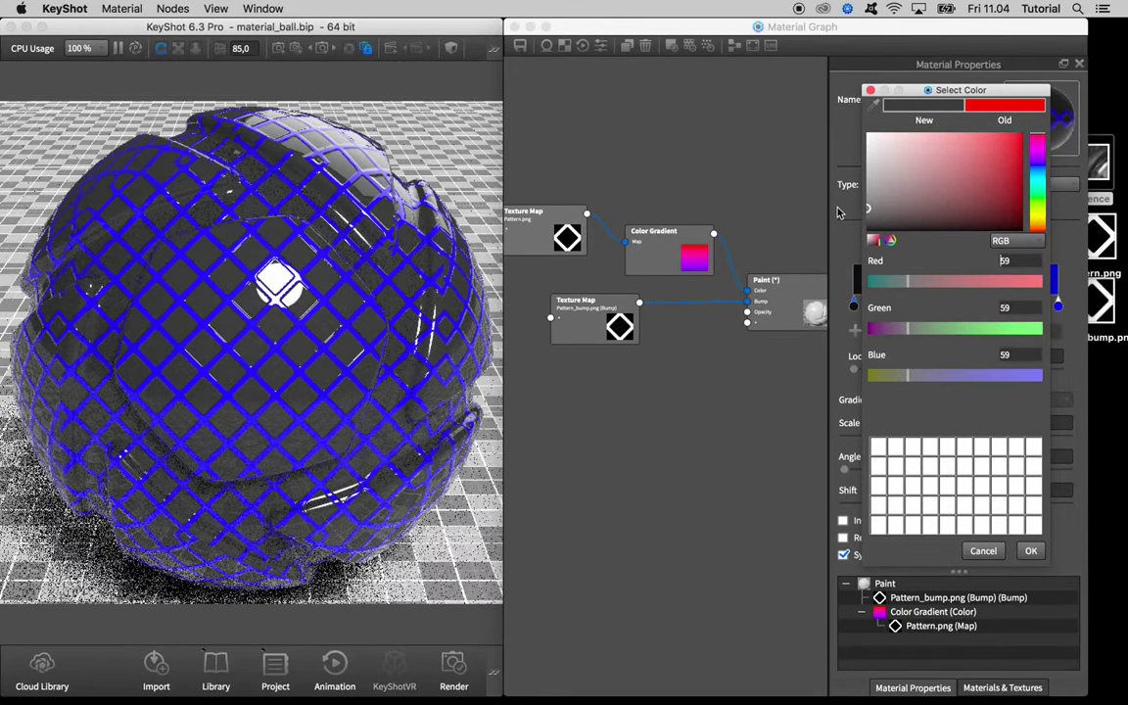
click(1031, 550)
- Set the colour gradient's end stop at location 1 to near black, RGB 4, 4, 4
click(1058, 308)
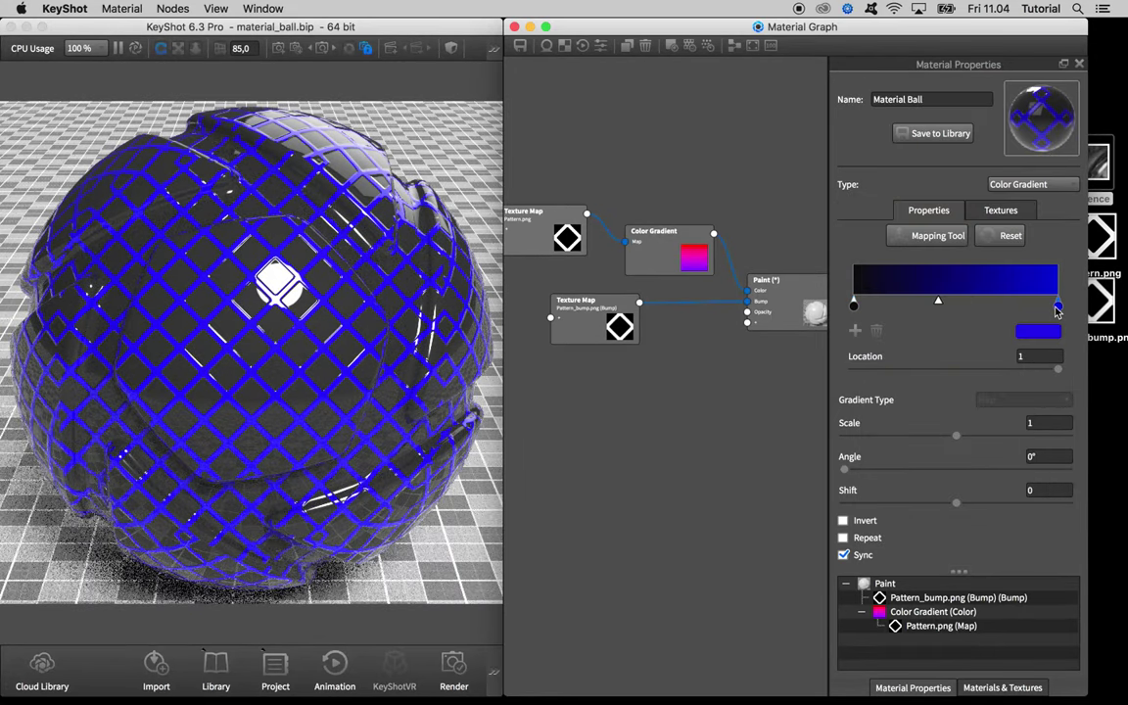
click(1038, 331)
drag(882, 215, 822, 233)
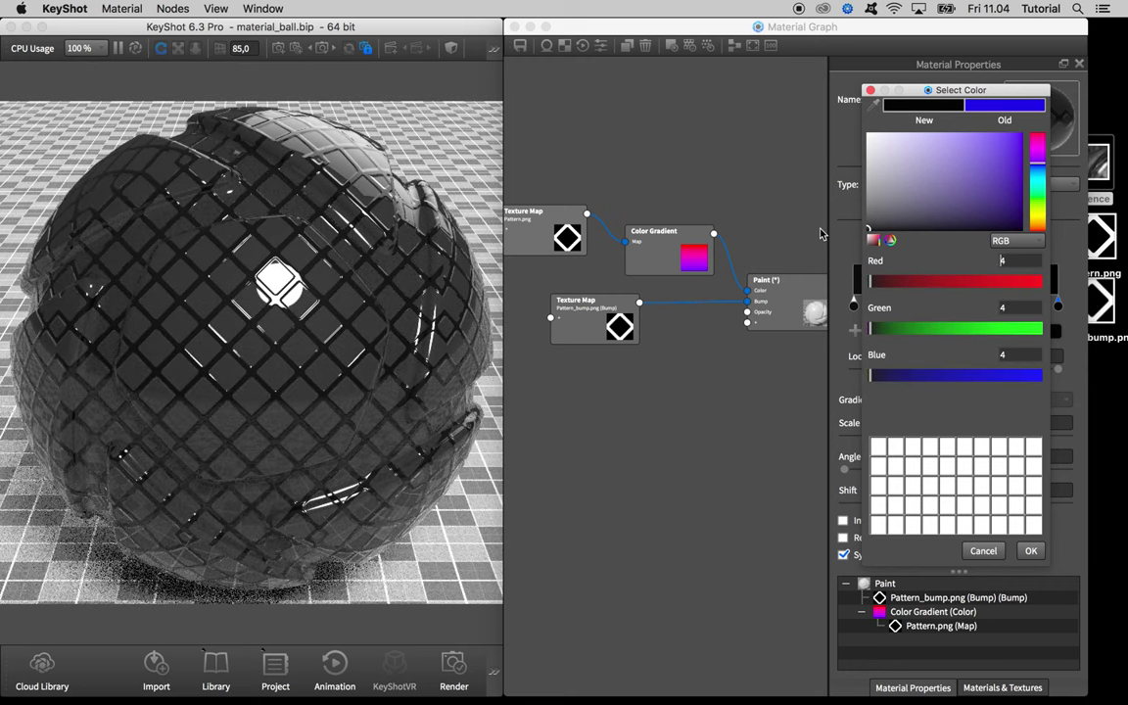
click(1030, 551)
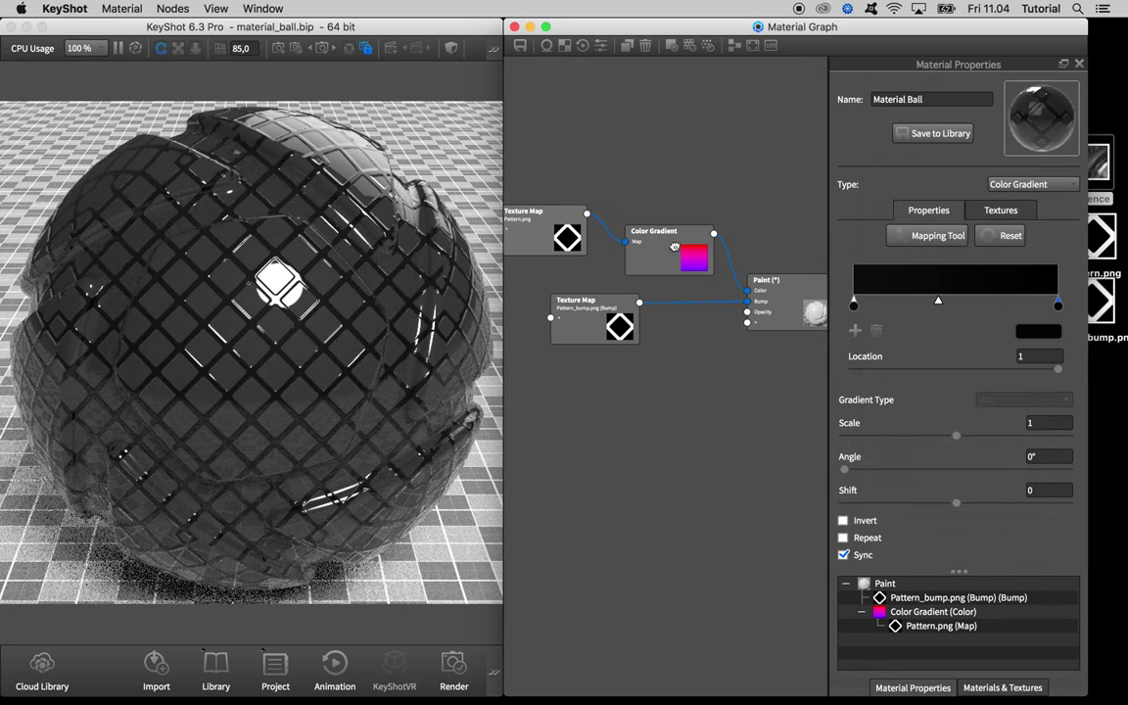
- Move the Color Gradient and Pattern.png nodes upward and preview the Reference image on the Desktop to check its surface gloss
drag(675, 247, 649, 205)
drag(565, 240, 567, 229)
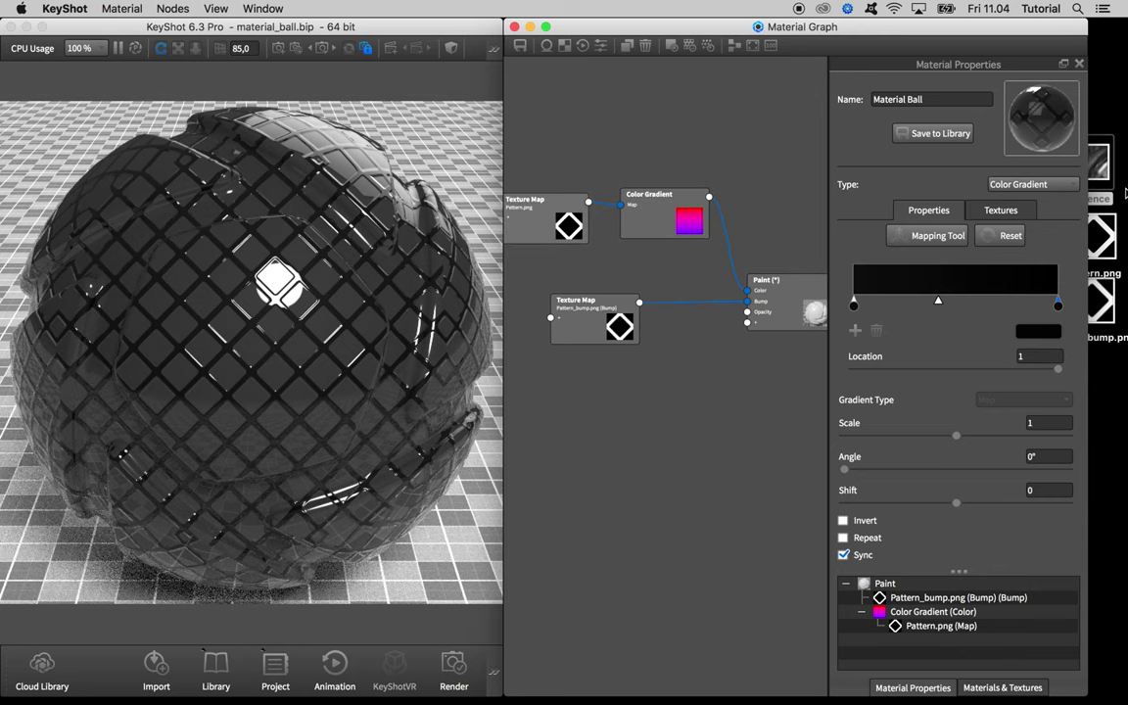
click(1111, 174)
key(space)
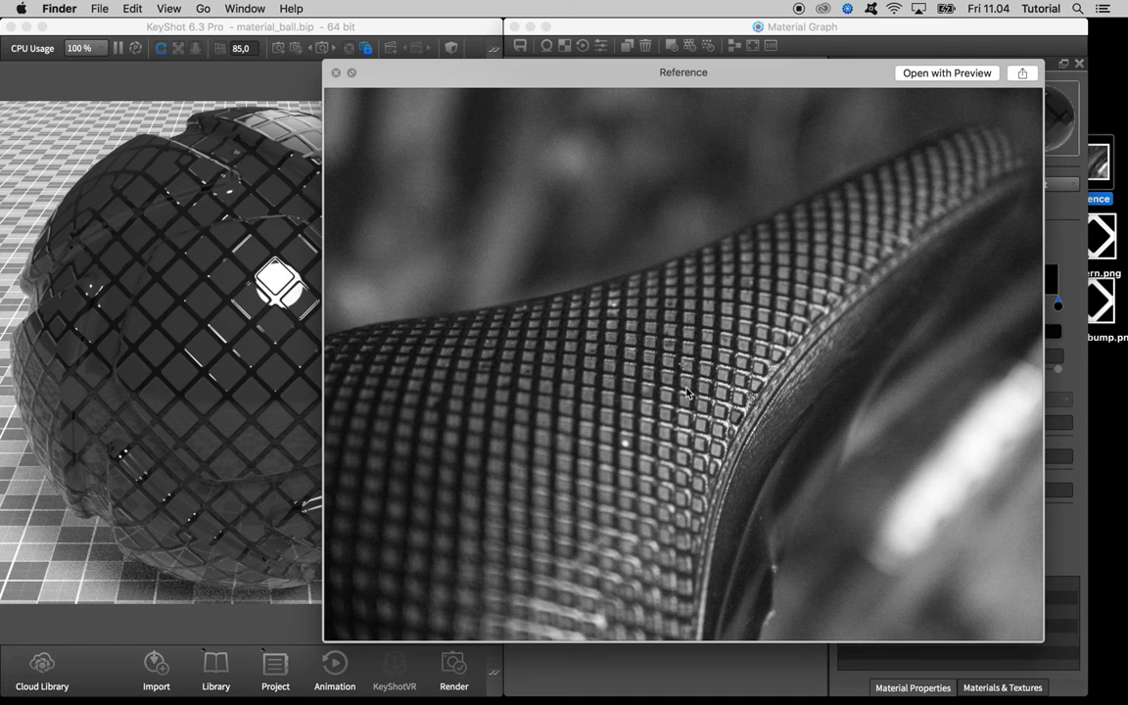
key(space)
- Space out the Color Gradient and texture map nodes and connect Pattern.png to the Paint node's Roughness input
drag(671, 236, 675, 213)
drag(598, 319, 530, 305)
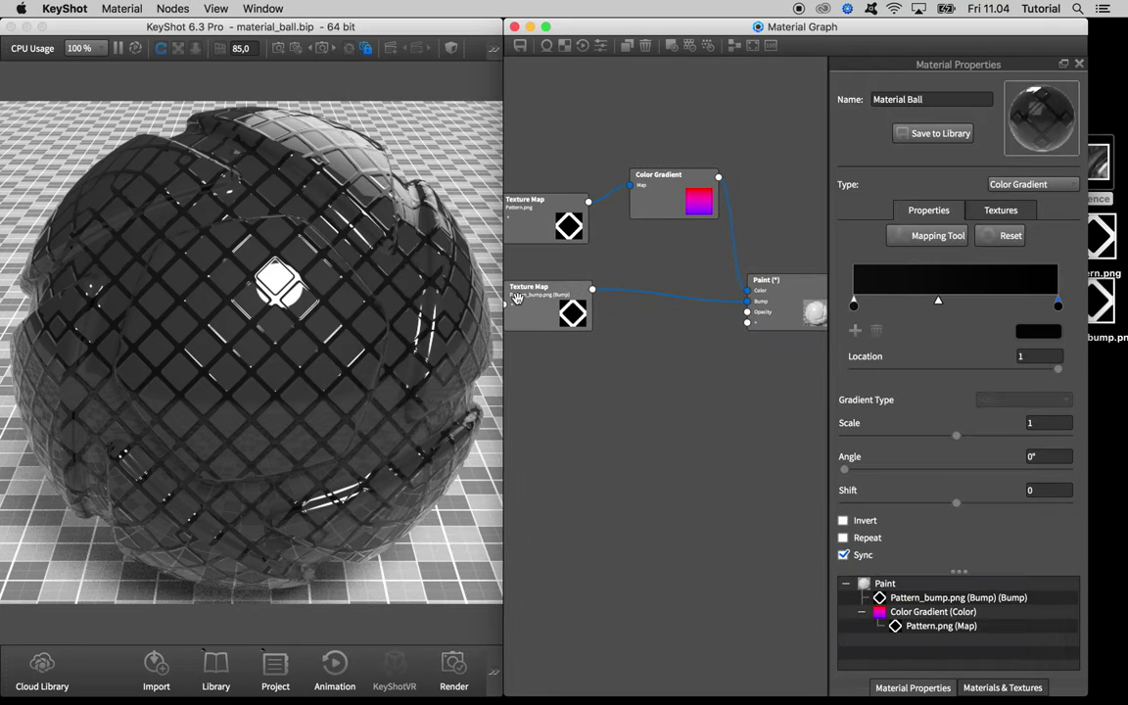
drag(576, 226, 571, 206)
drag(683, 199, 691, 192)
mouse_move(545, 198)
mouse_down()
mouse_move(586, 188)
mouse_move(597, 227)
mouse_move(761, 334)
mouse_move(751, 327)
mouse_up()
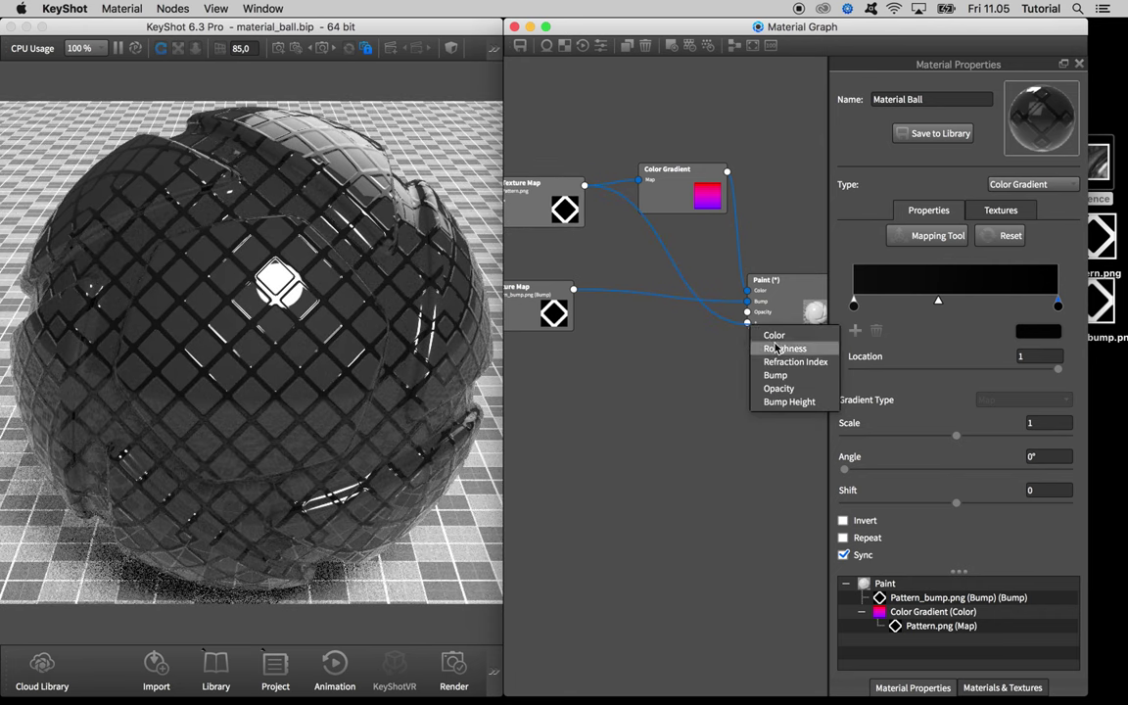
click(784, 349)
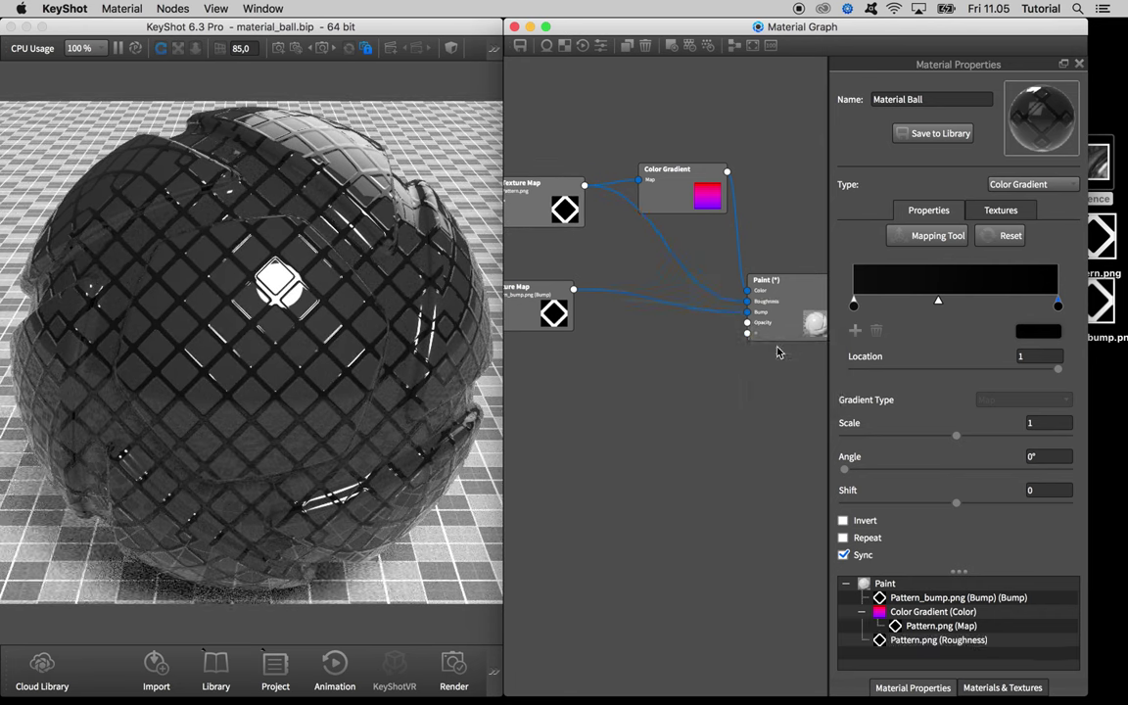
- Spread the Paint, Color Gradient and Pattern.png nodes apart to make room around the roughness connection
drag(774, 317, 788, 321)
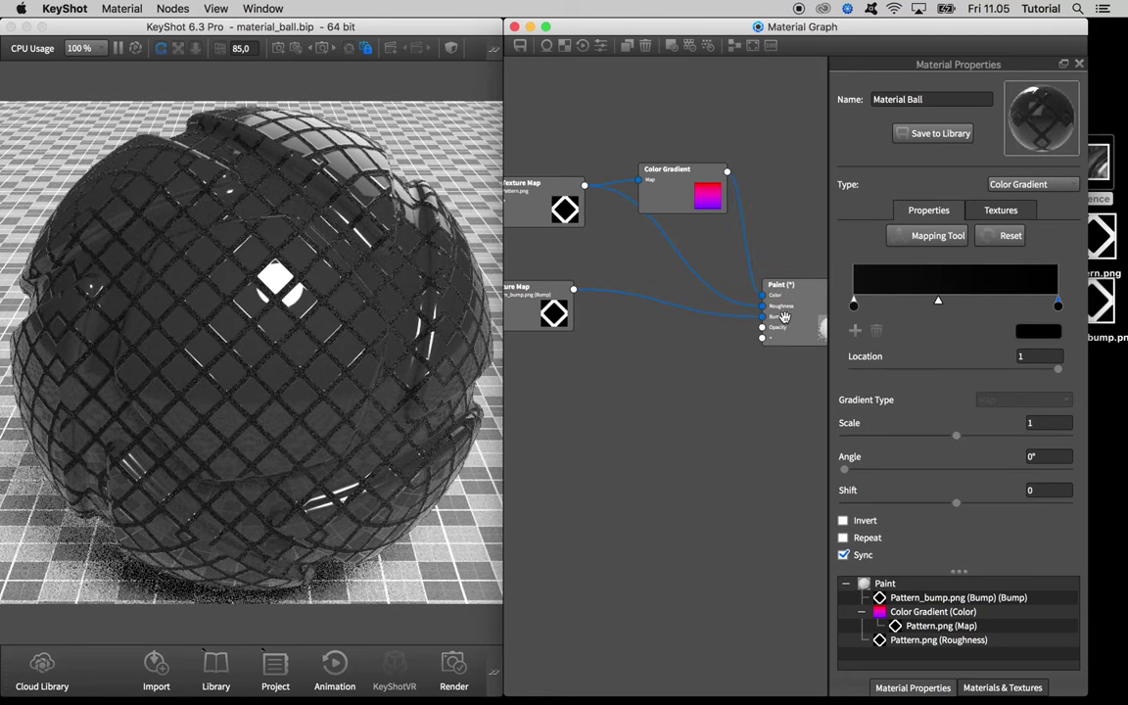
drag(655, 196, 673, 175)
drag(579, 210, 567, 210)
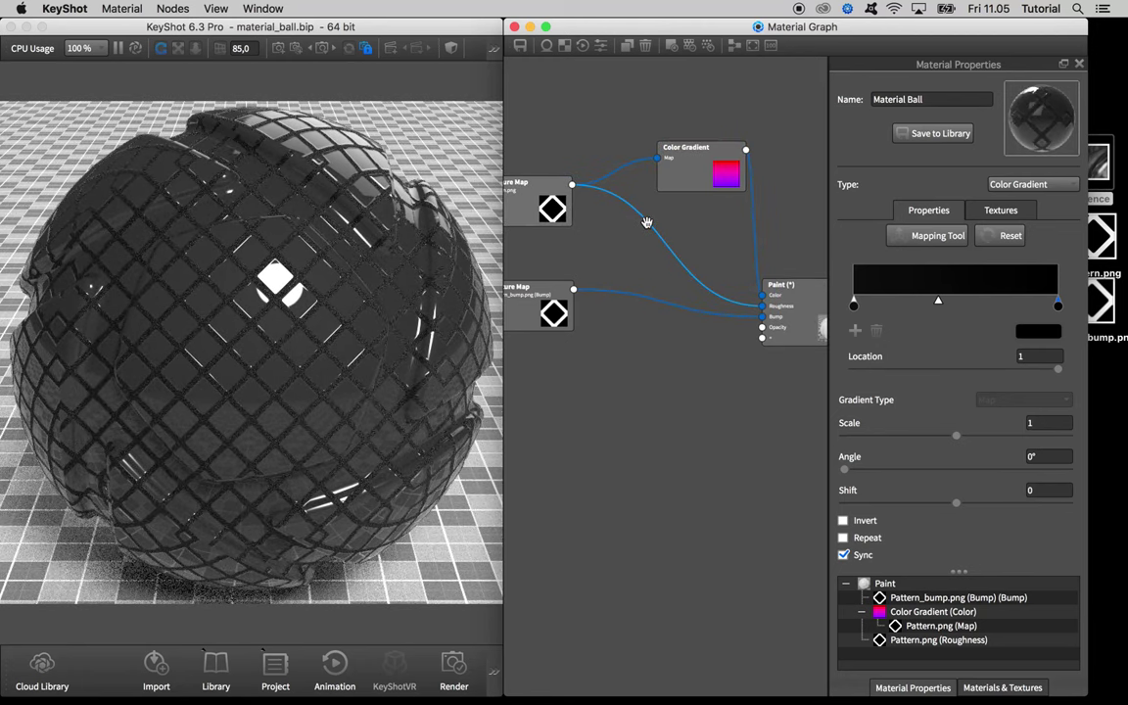
ctrl+drag(237, 326, 295, 287)
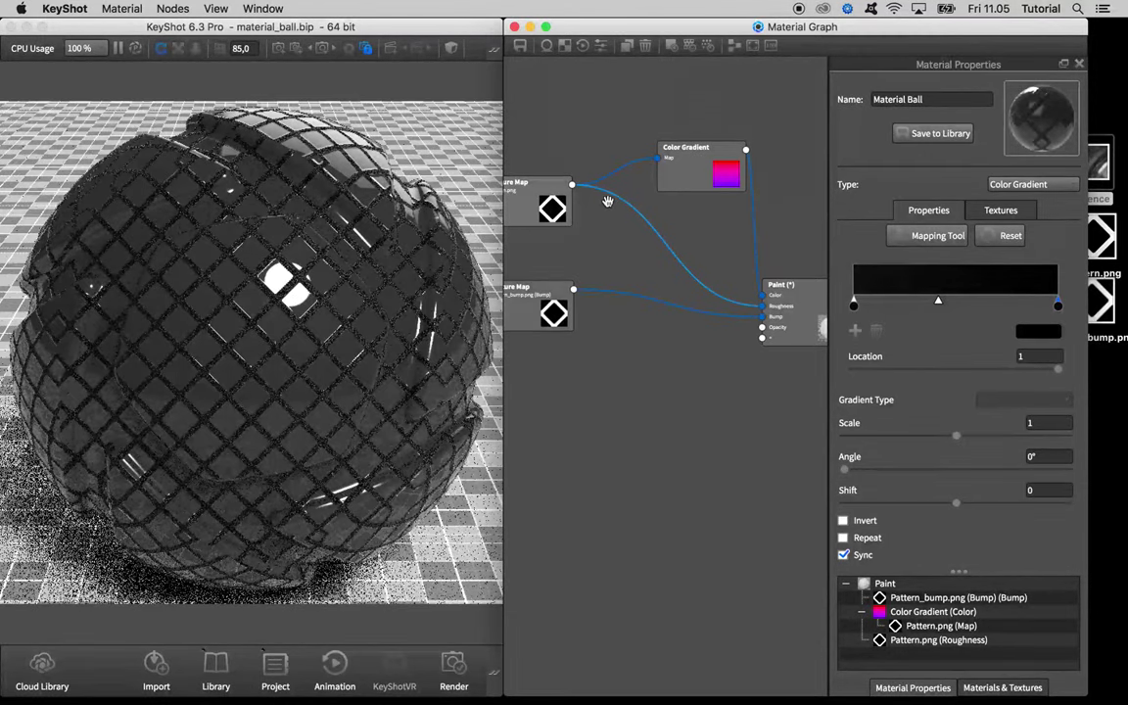
- Add a Color To Number utility node and route Pattern.png through it into the Paint node's Roughness input
right_click(602, 245)
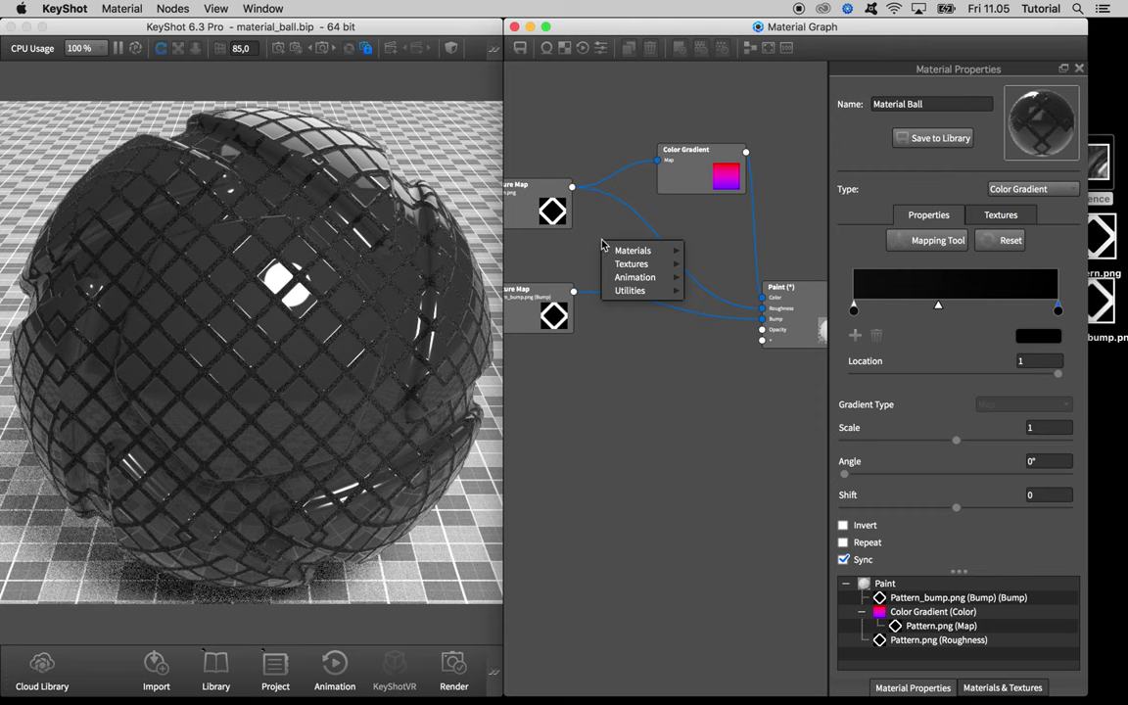
mouse_move(611, 251)
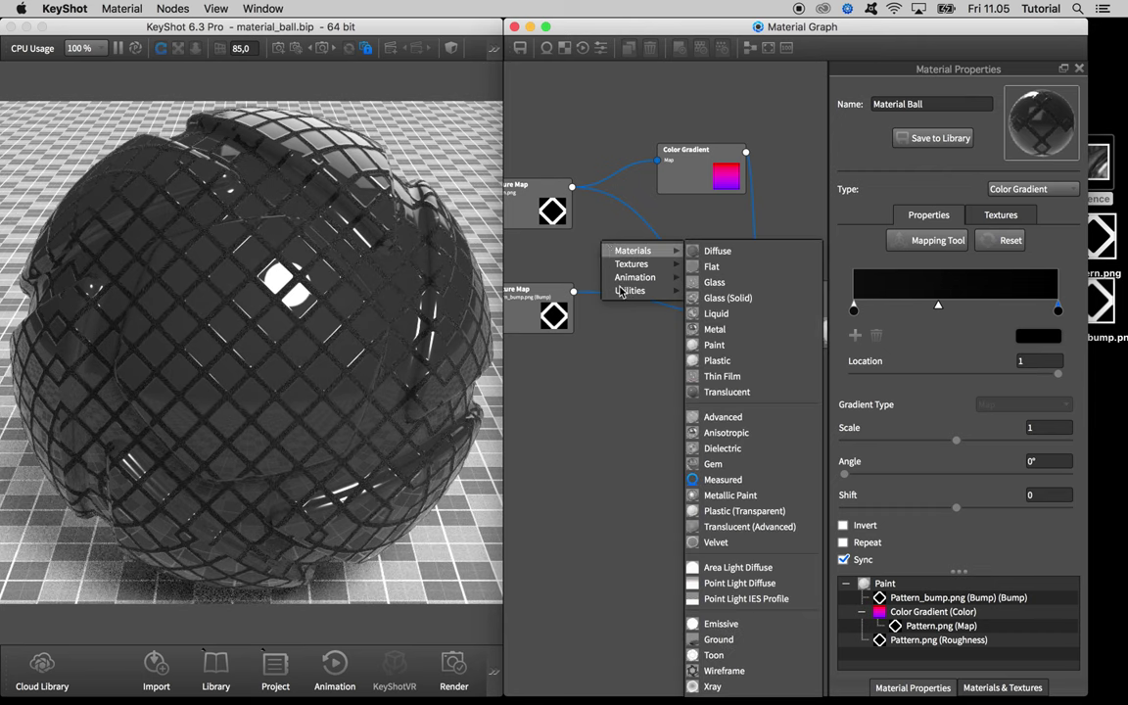
mouse_move(633, 290)
click(728, 346)
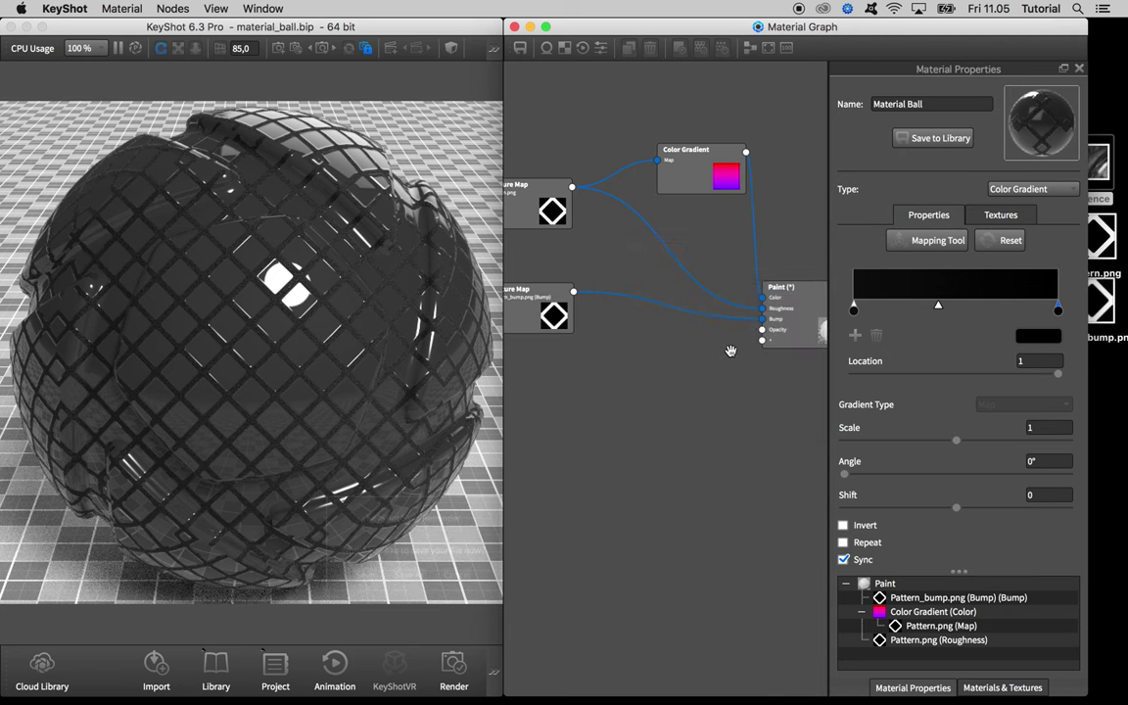
right_click(639, 265)
mouse_move(675, 315)
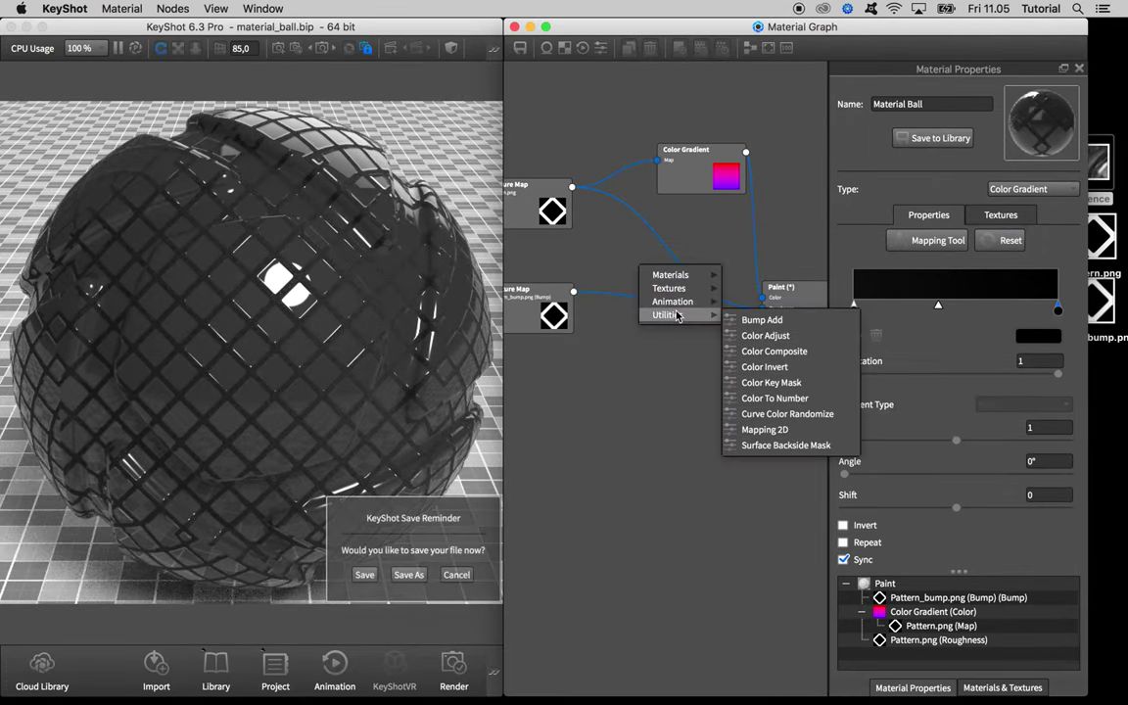
click(807, 399)
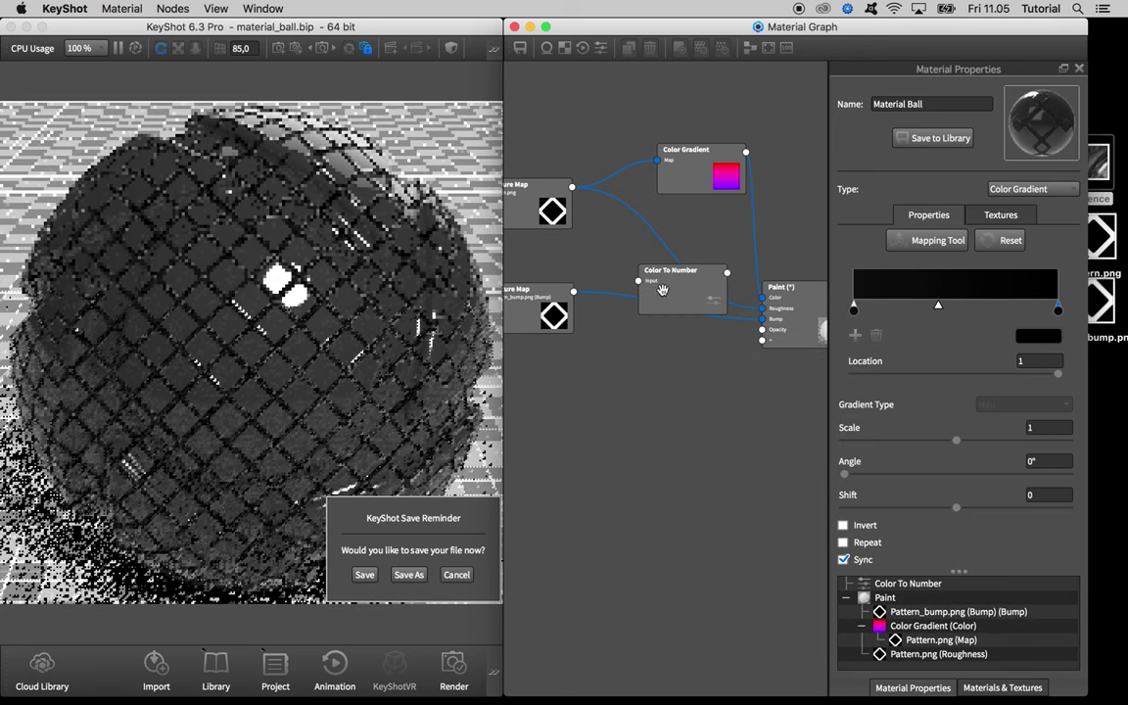
drag(573, 185, 622, 233)
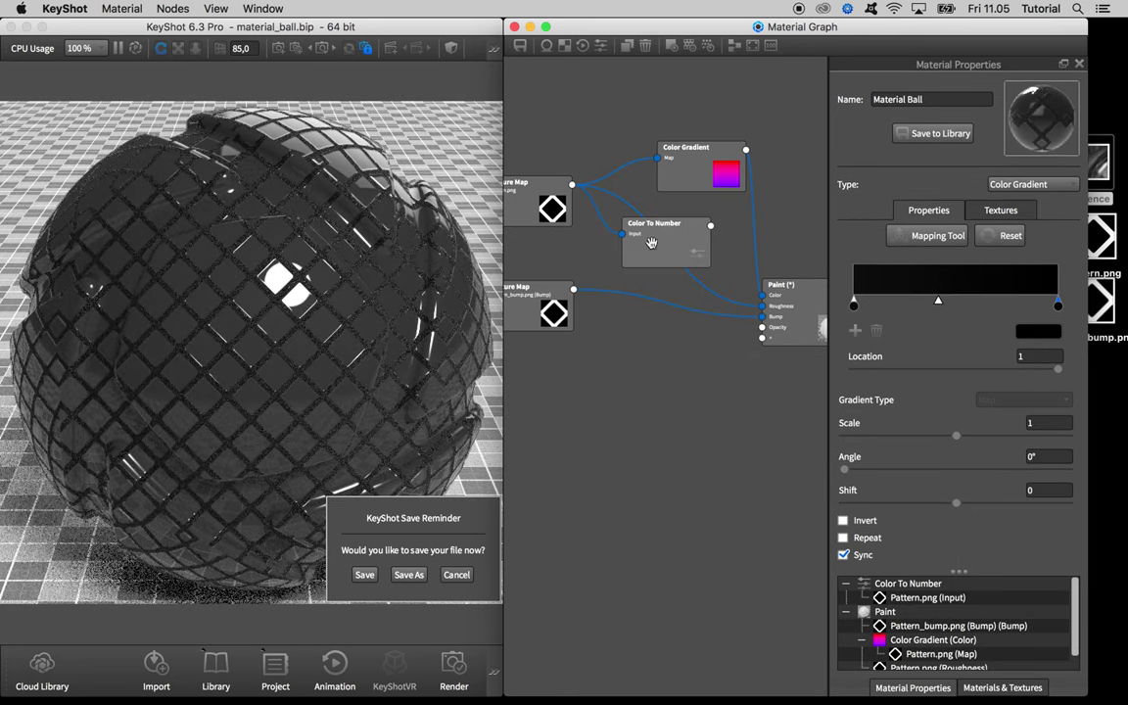
drag(752, 315, 762, 305)
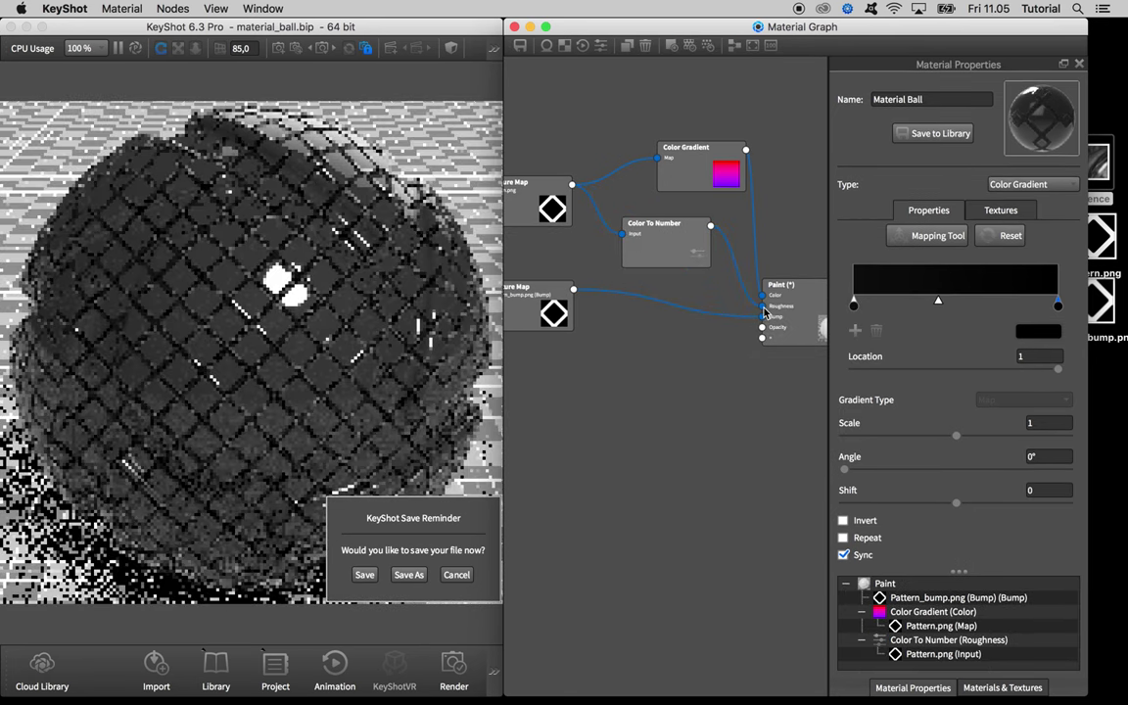
- Preview the Color To Number node's colour output and invert it with Output From 1 and Output To 0
drag(683, 245, 681, 257)
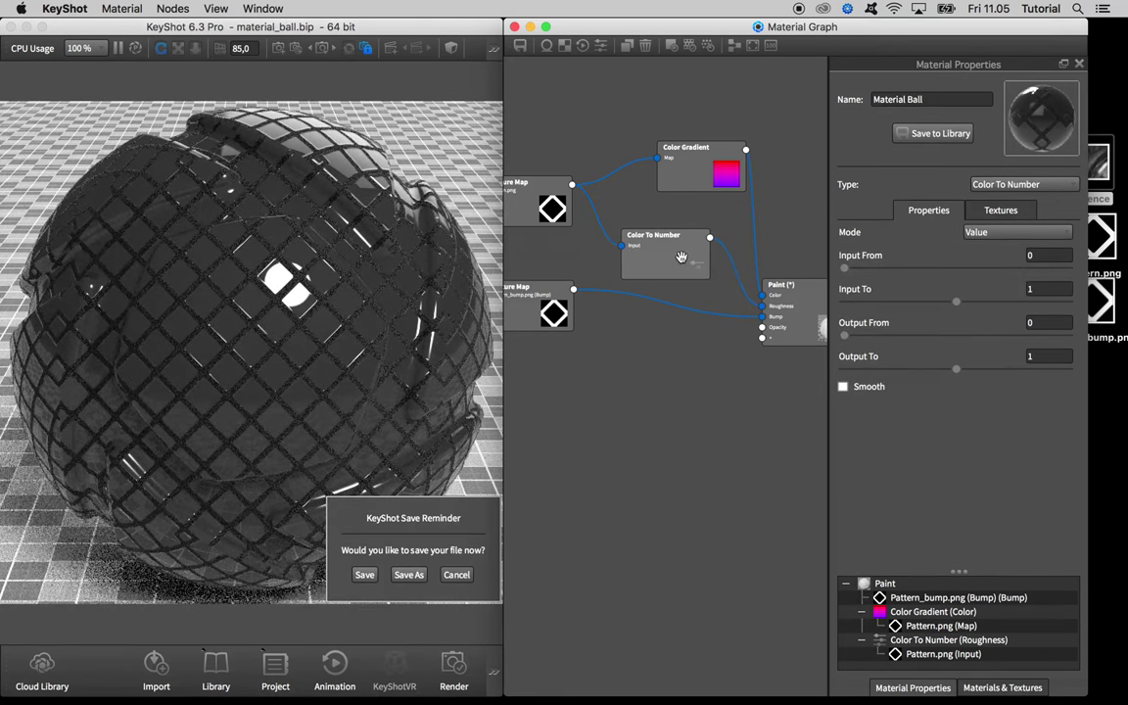
key(c)
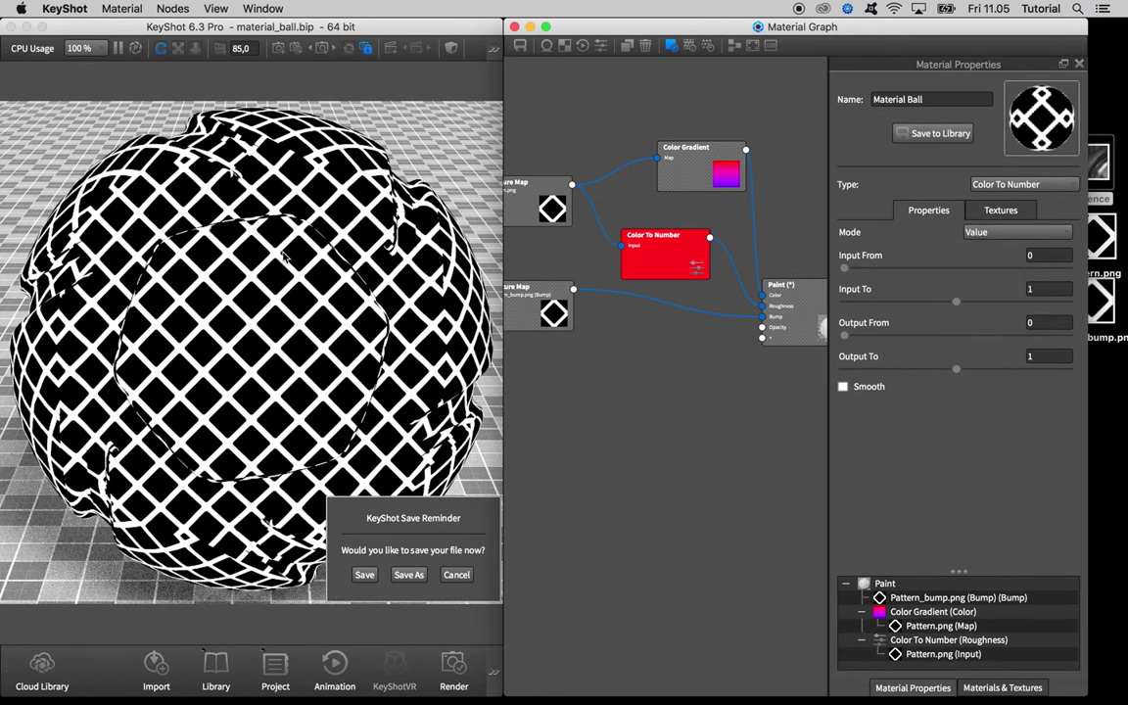
drag(670, 257, 668, 263)
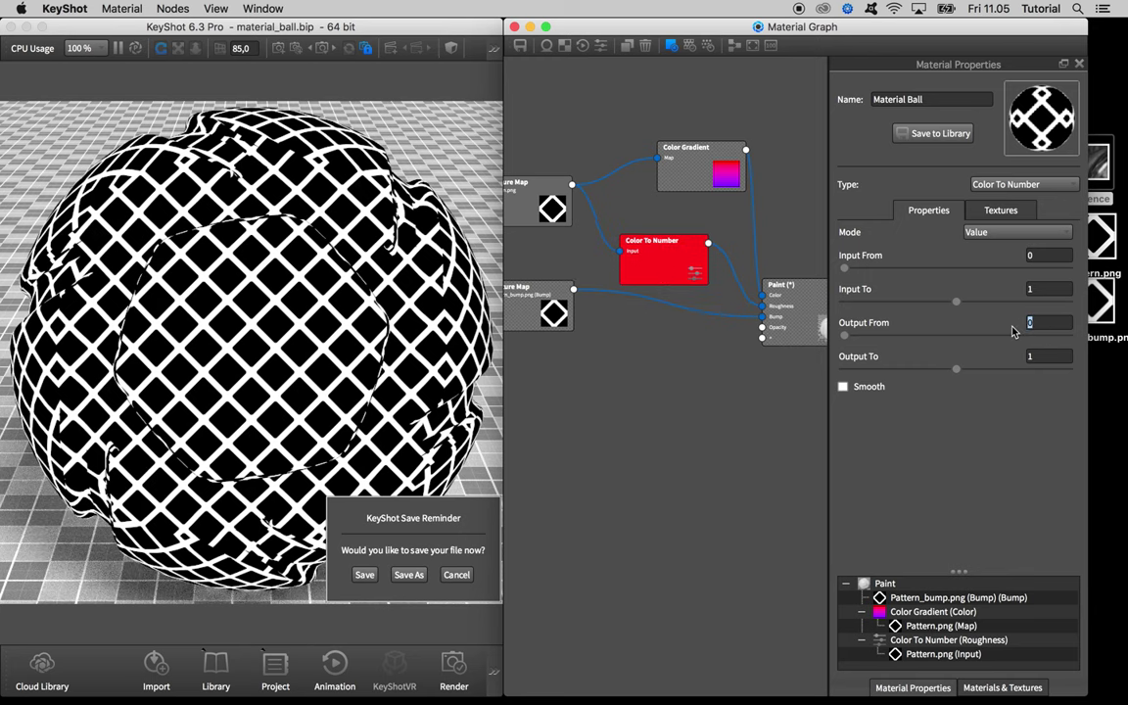
key(Tab)
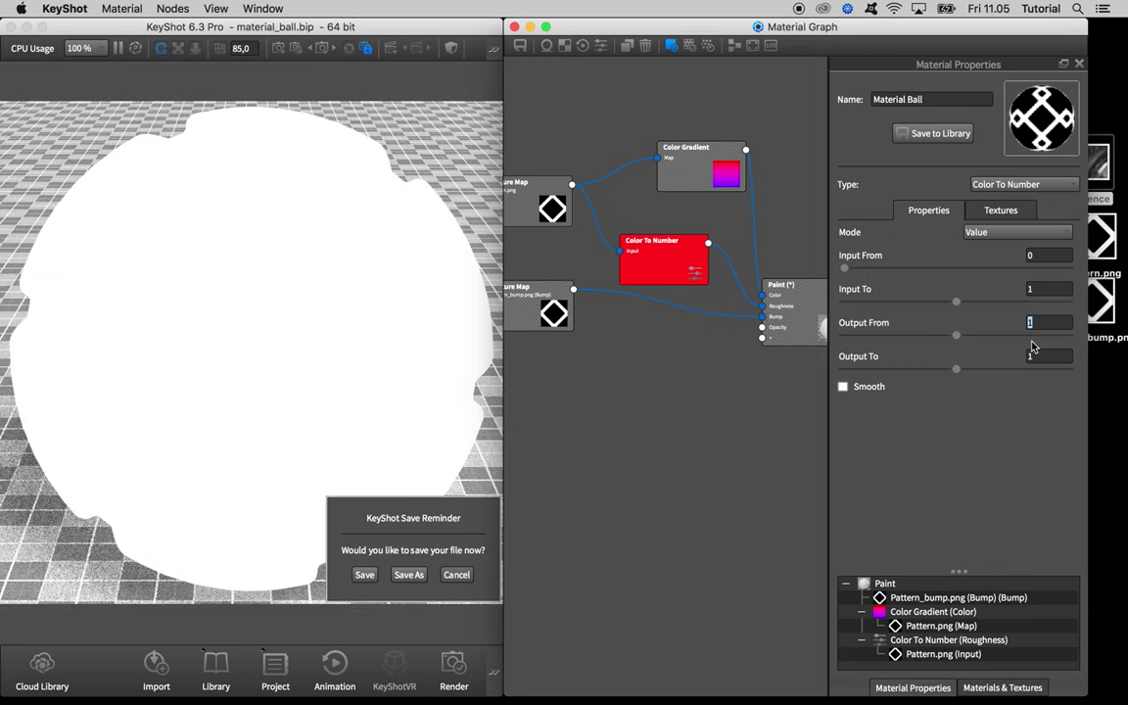
text(0)
key(Return)
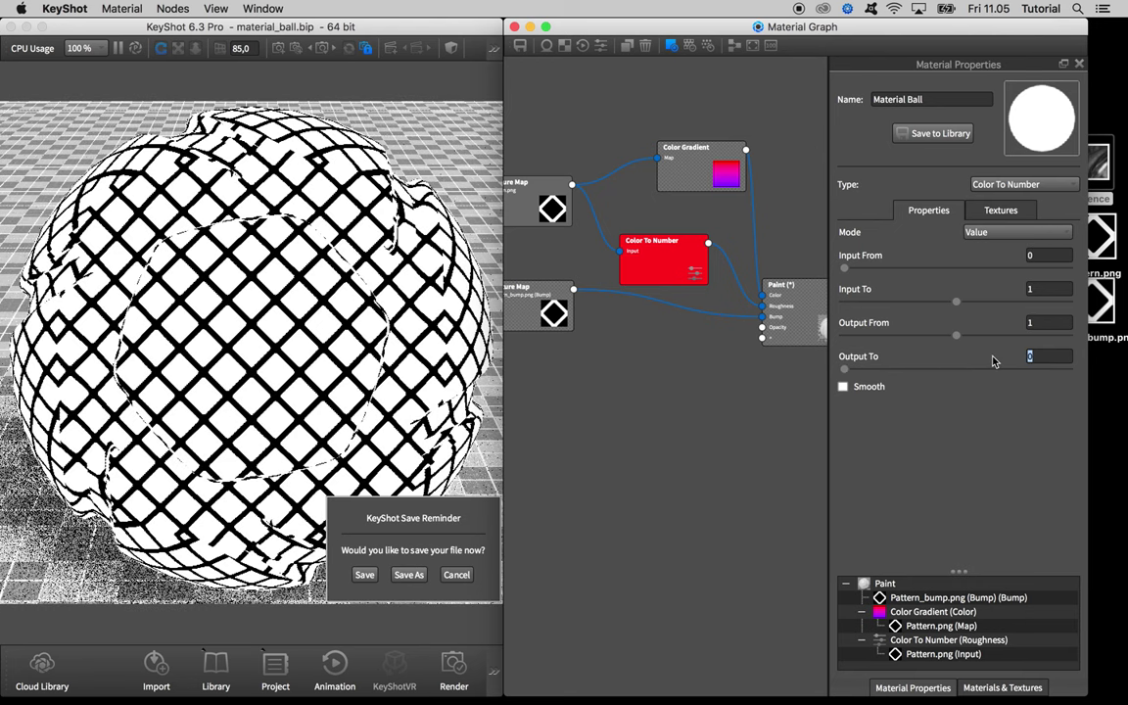
key(c)
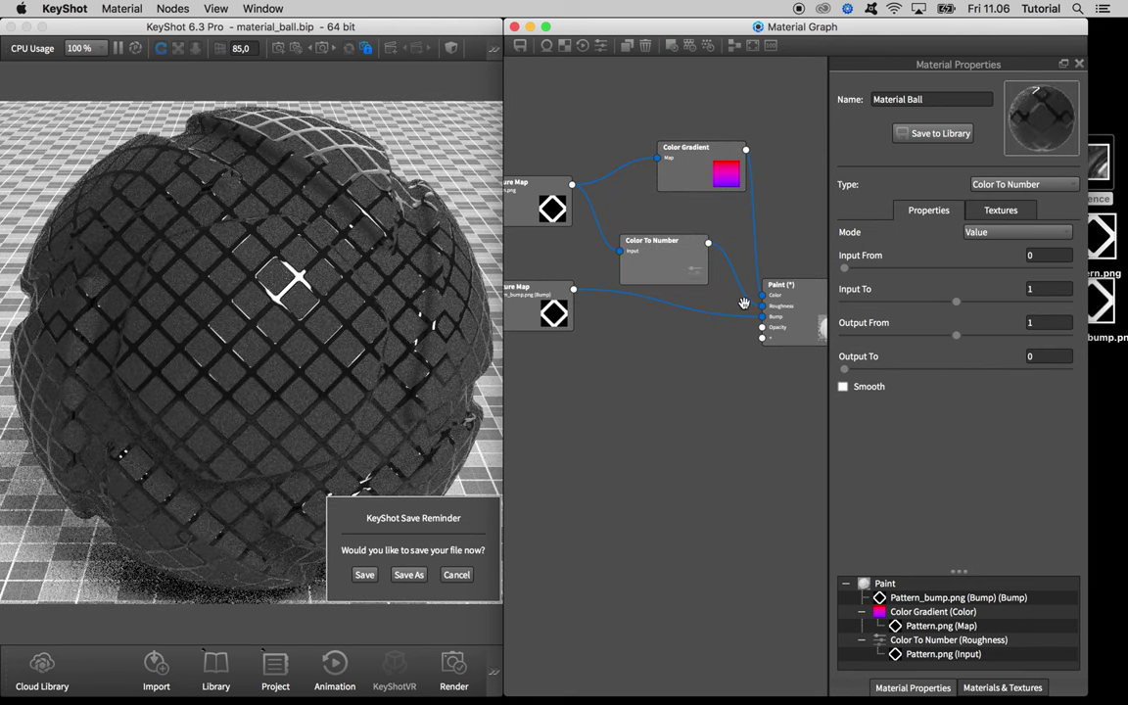
- Reduce the roughness contrast on the Color To Number node by setting Output From to 0,568 and Output To to 0,126
click(651, 257)
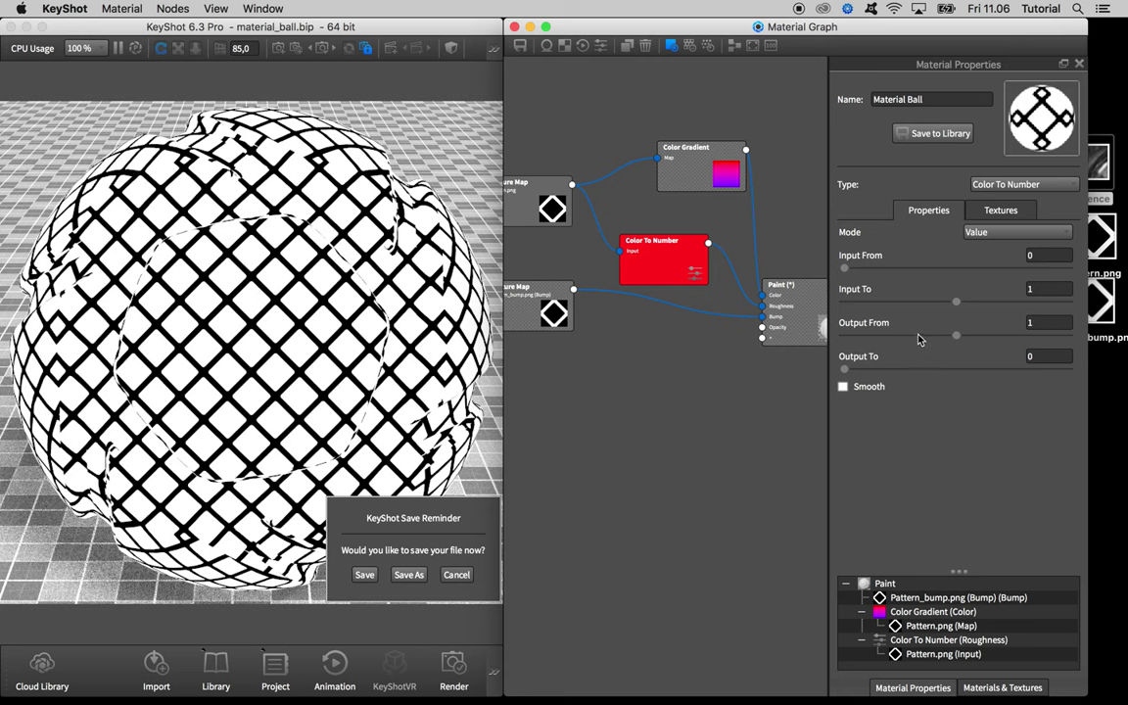
drag(918, 335, 857, 373)
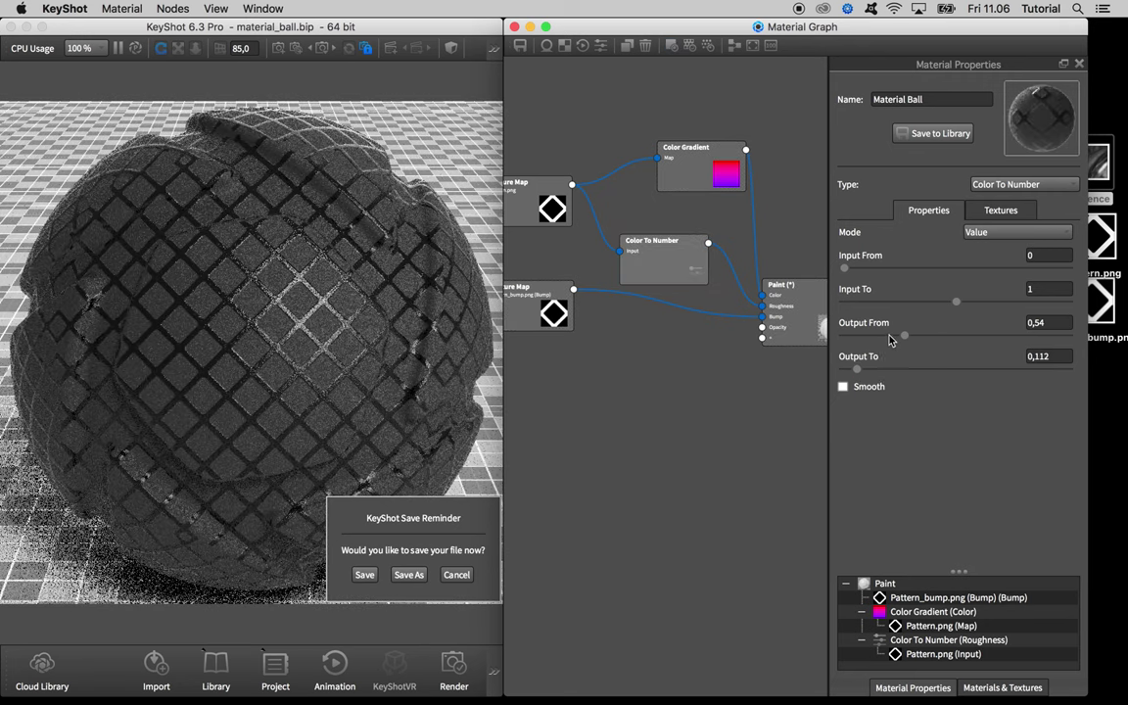
mouse_move(904, 336)
mouse_down()
mouse_move(867, 338)
mouse_move(908, 339)
mouse_up()
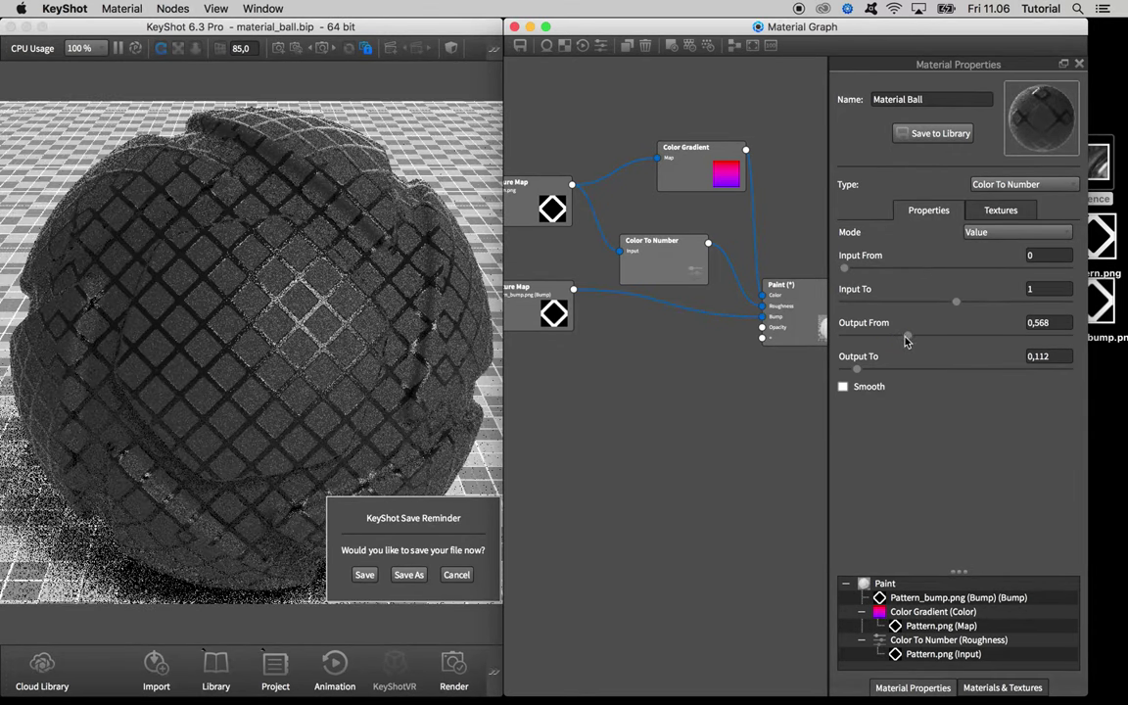
drag(856, 369, 858, 370)
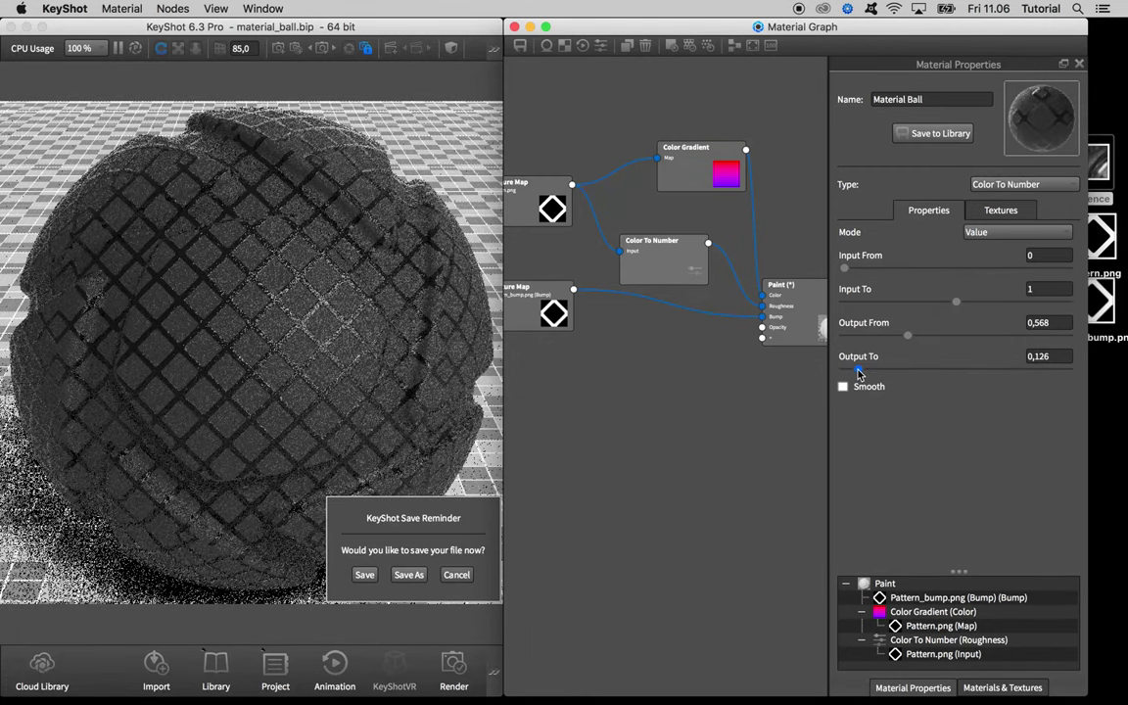
- Rearrange the Color To Number, Color Gradient and Pattern_bump.png nodes compactly and dismiss the save reminder without saving
drag(662, 257, 668, 220)
drag(688, 168, 662, 166)
drag(666, 223, 677, 224)
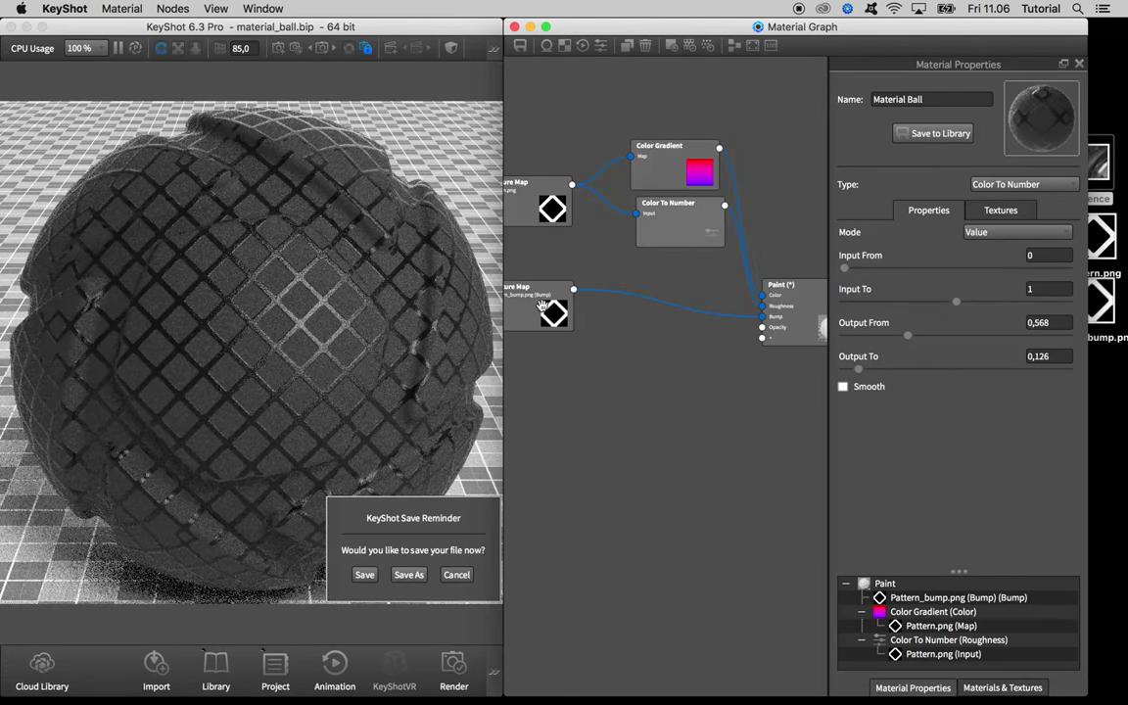
drag(534, 311, 545, 279)
click(454, 576)
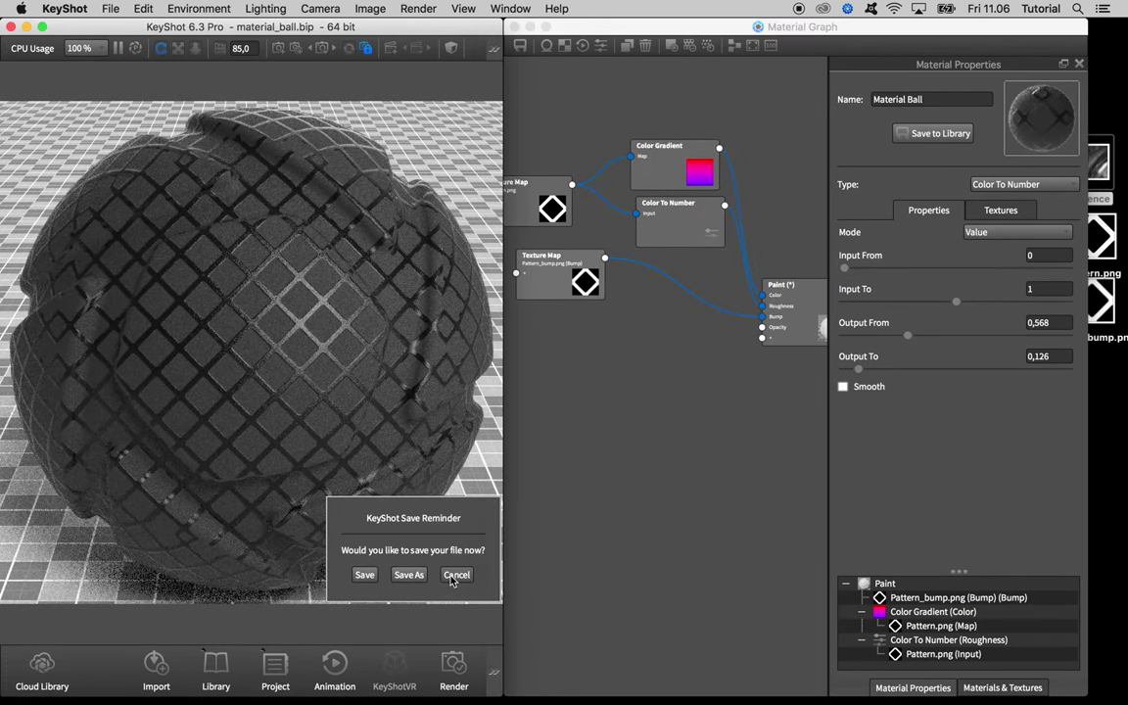
- Preview the Reference image on the Desktop to examine its fine surface texture, and return to the material graph
click(602, 529)
click(1098, 163)
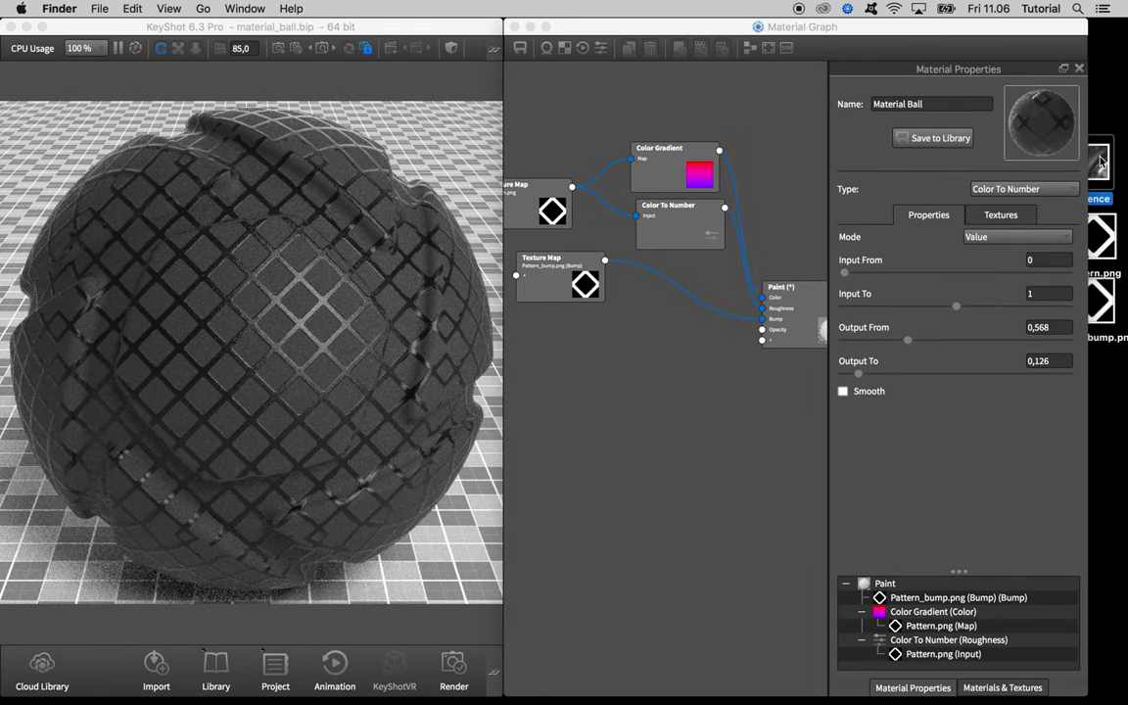
key(space)
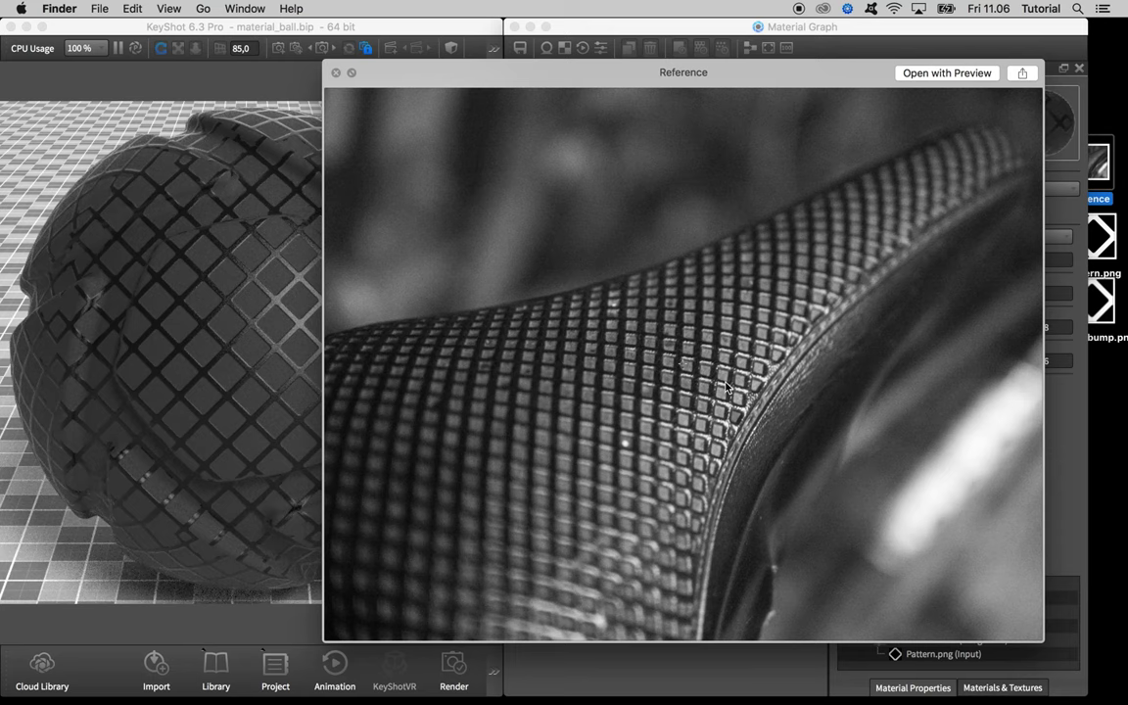
key(space)
click(719, 386)
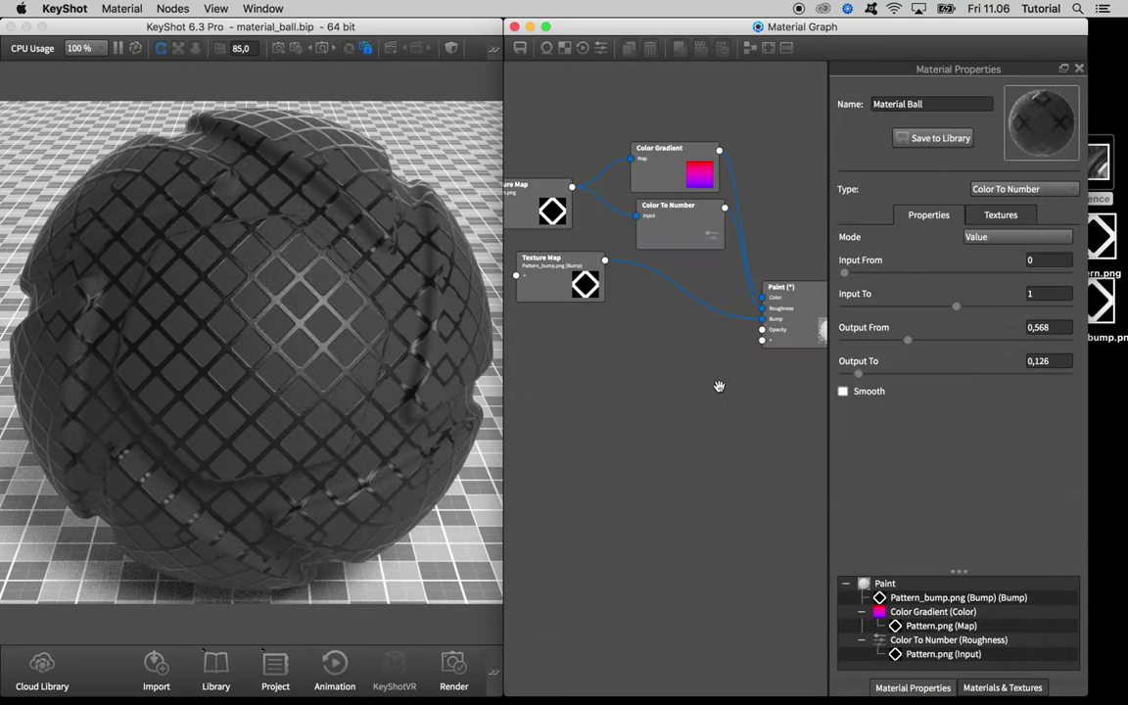
- Make room around the Paint and Pattern_bump.png nodes, add a Bump Add utility node and duplicate it
drag(770, 338, 780, 319)
mouse_move(587, 299)
mouse_down()
mouse_move(564, 298)
mouse_move(616, 309)
mouse_up()
right_click(651, 348)
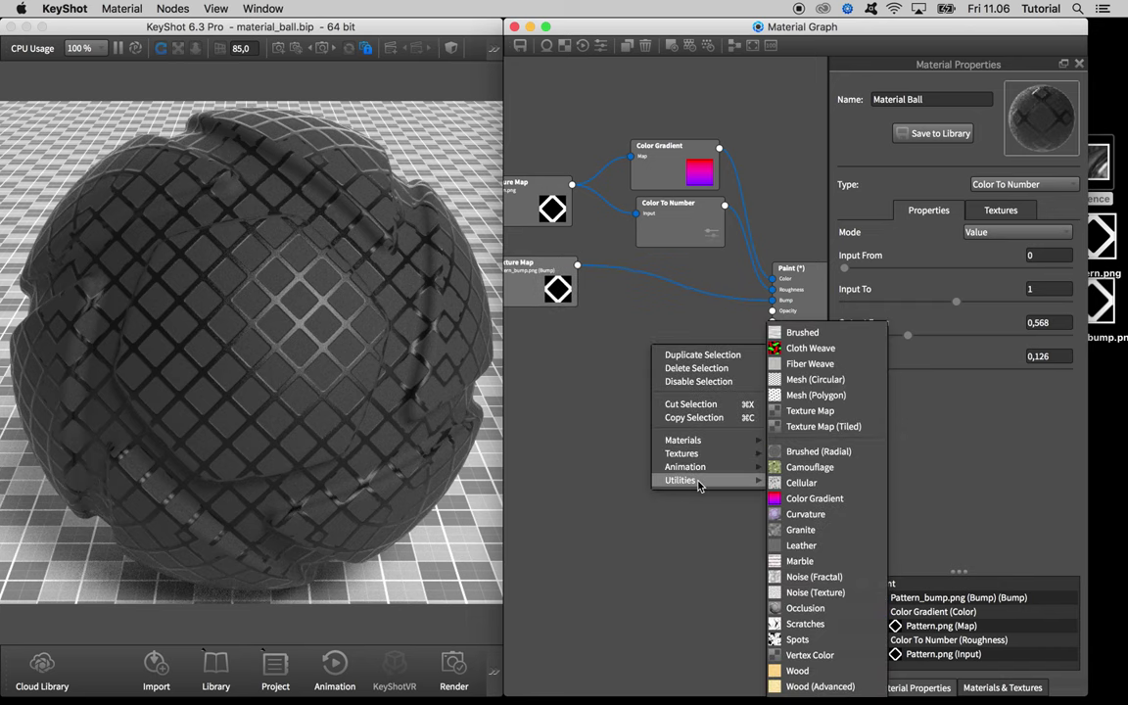
mouse_move(686, 480)
click(794, 483)
right_click(693, 376)
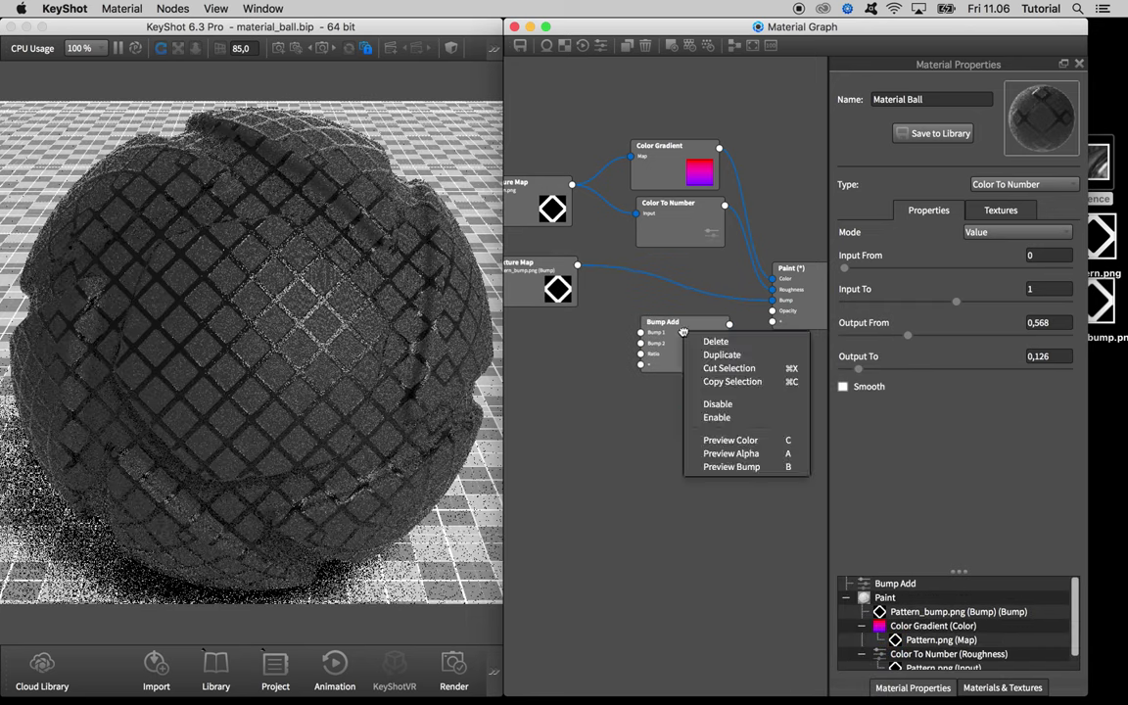
click(698, 419)
- Connect one Bump Add to Paint's Bump, feeding Pattern_bump.png into its Bump 1 and the other Bump Add into its Bump 2
mouse_move(688, 336)
mouse_down()
mouse_move(687, 319)
mouse_move(773, 302)
mouse_up()
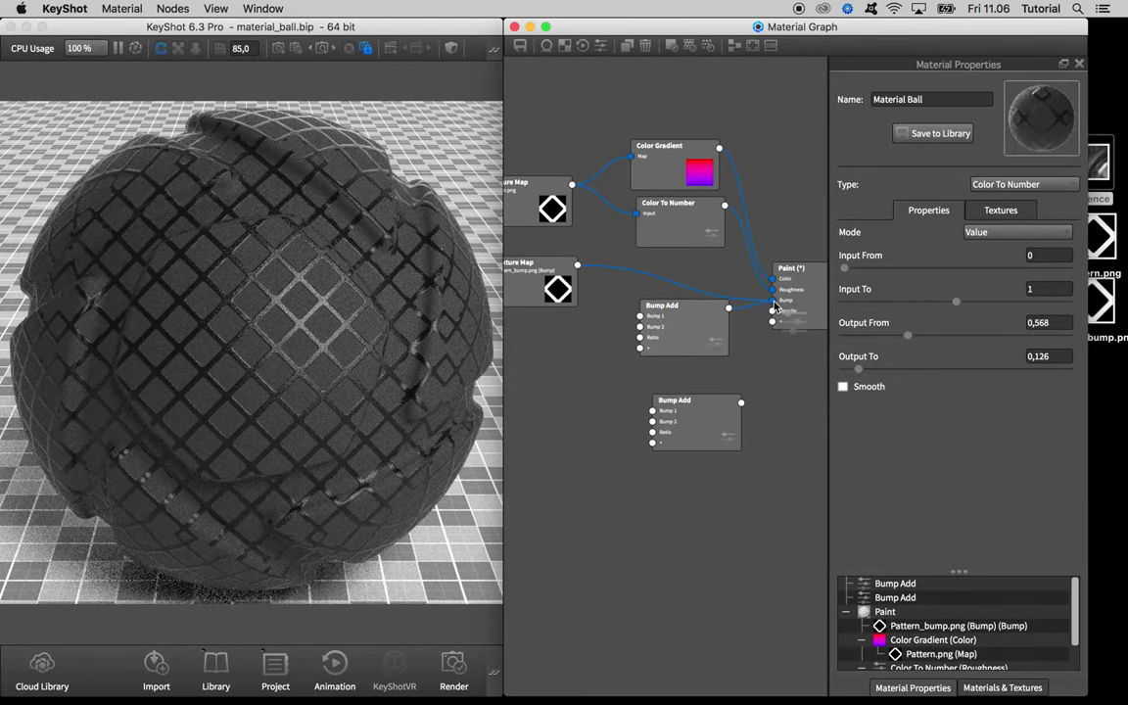
drag(676, 307, 670, 279)
drag(577, 265, 634, 288)
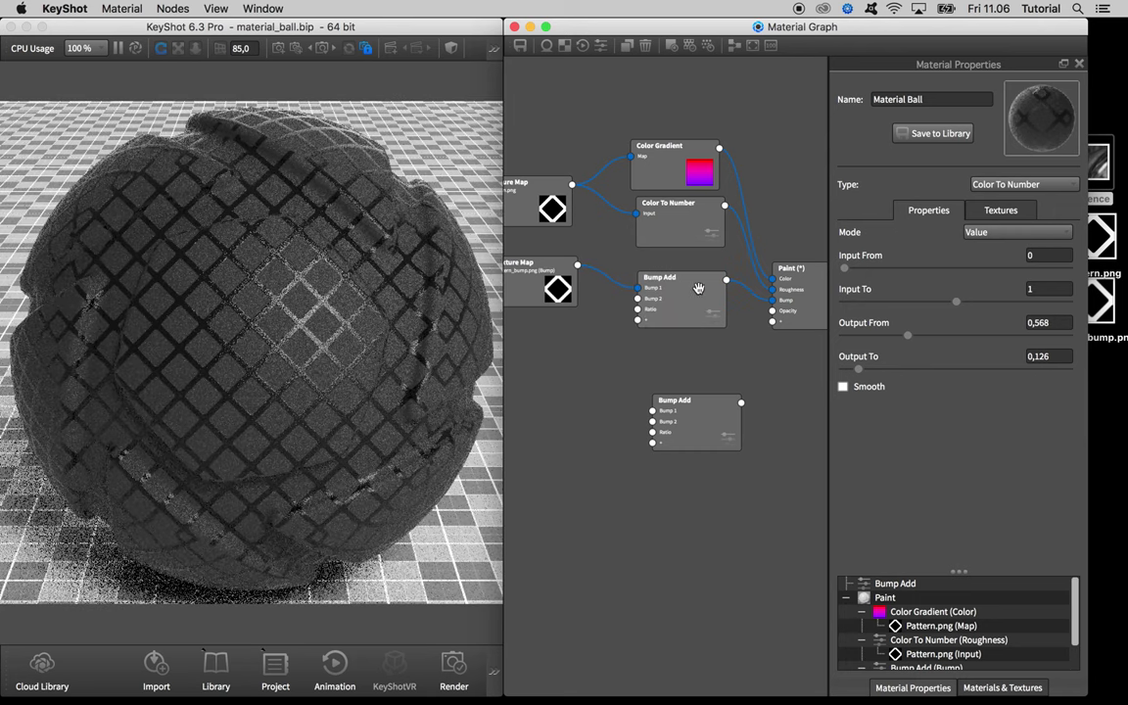
drag(732, 404, 637, 299)
- Reposition the Bump Add nodes and connect a new Noise (Texture) node to Bump 1 of the lower one
drag(671, 307, 731, 318)
drag(675, 411, 754, 423)
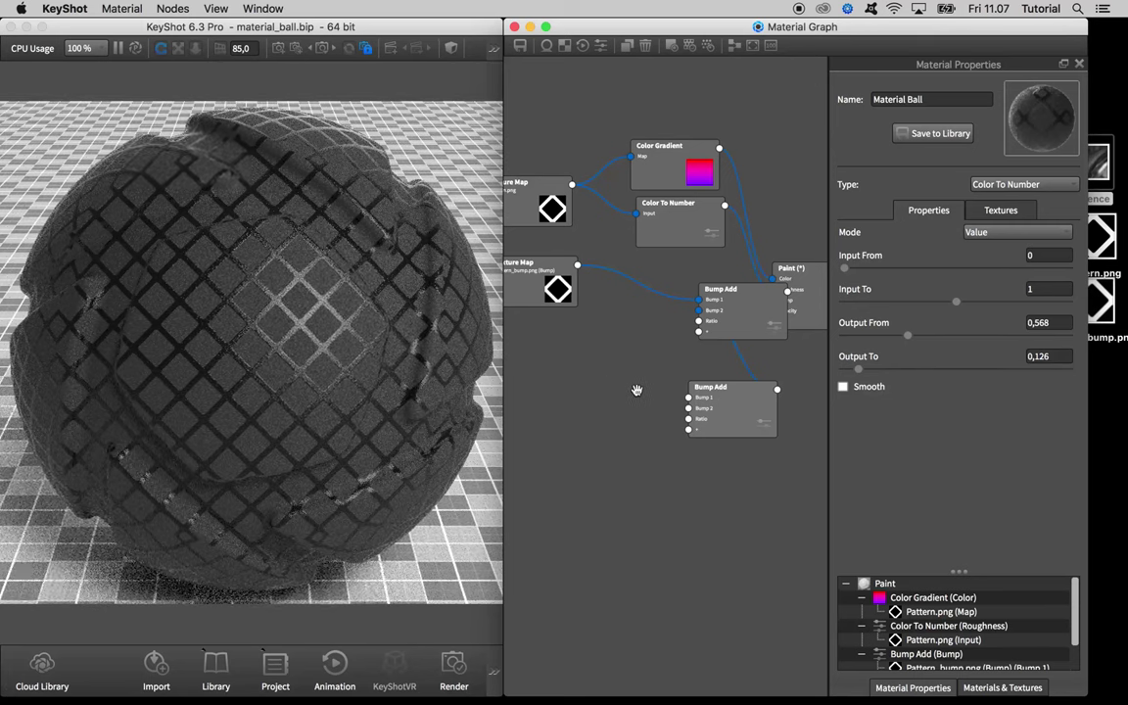
drag(729, 294, 728, 281)
right_click(557, 364)
mouse_move(603, 490)
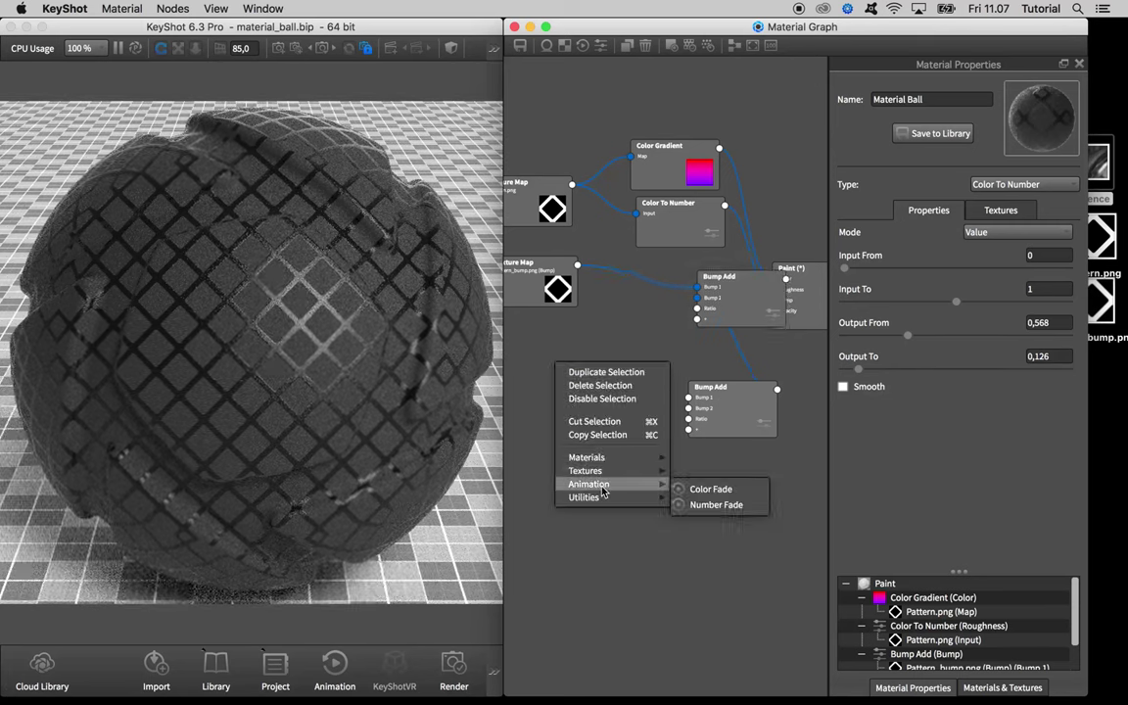
mouse_move(609, 460)
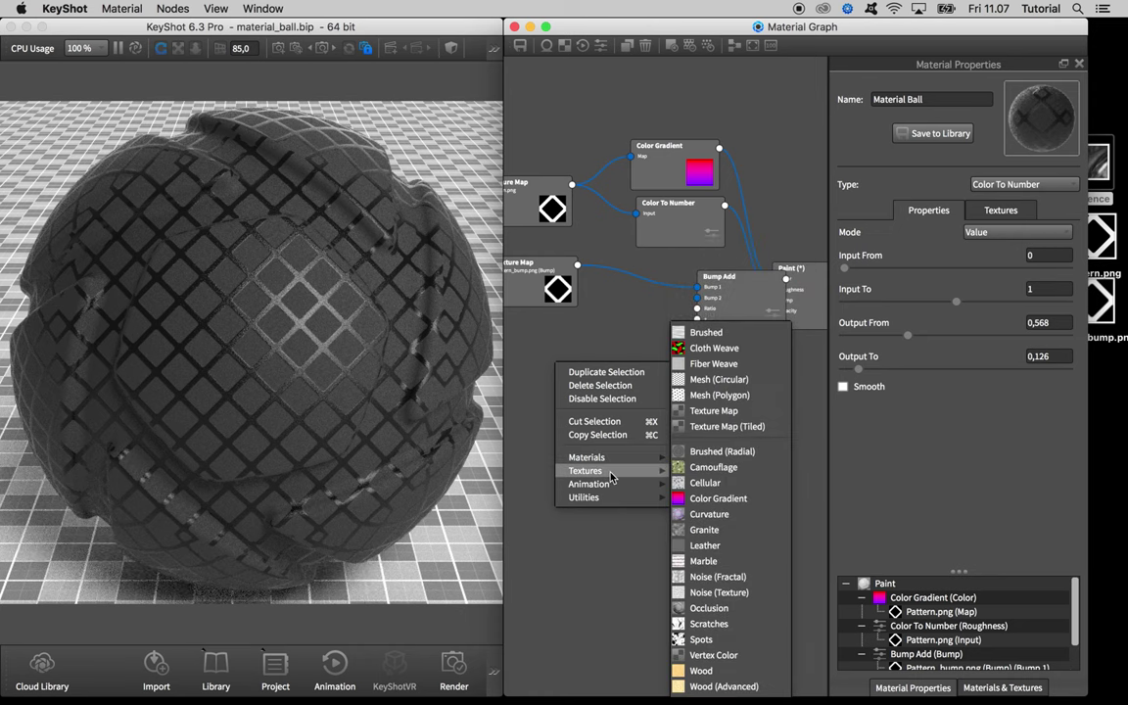
click(717, 593)
drag(592, 413, 690, 397)
drag(599, 410, 596, 402)
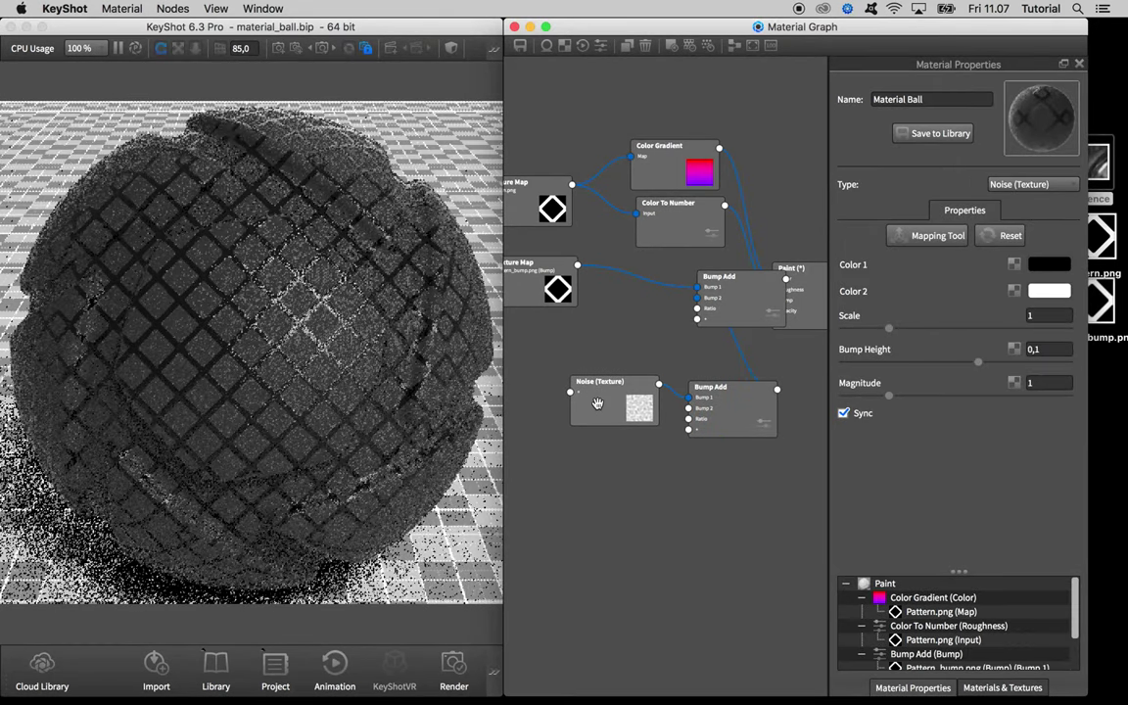
- Preview the Noise (Texture) node's colour output, set its Scale to 0,07 and end the preview
key(c)
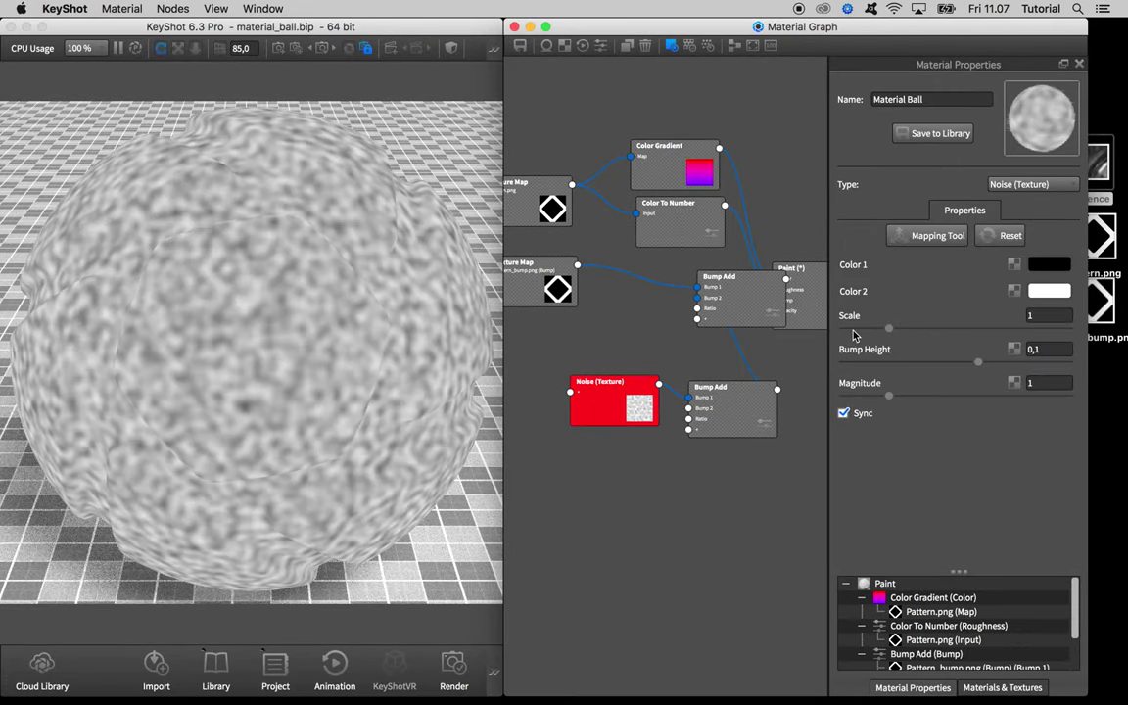
click(854, 331)
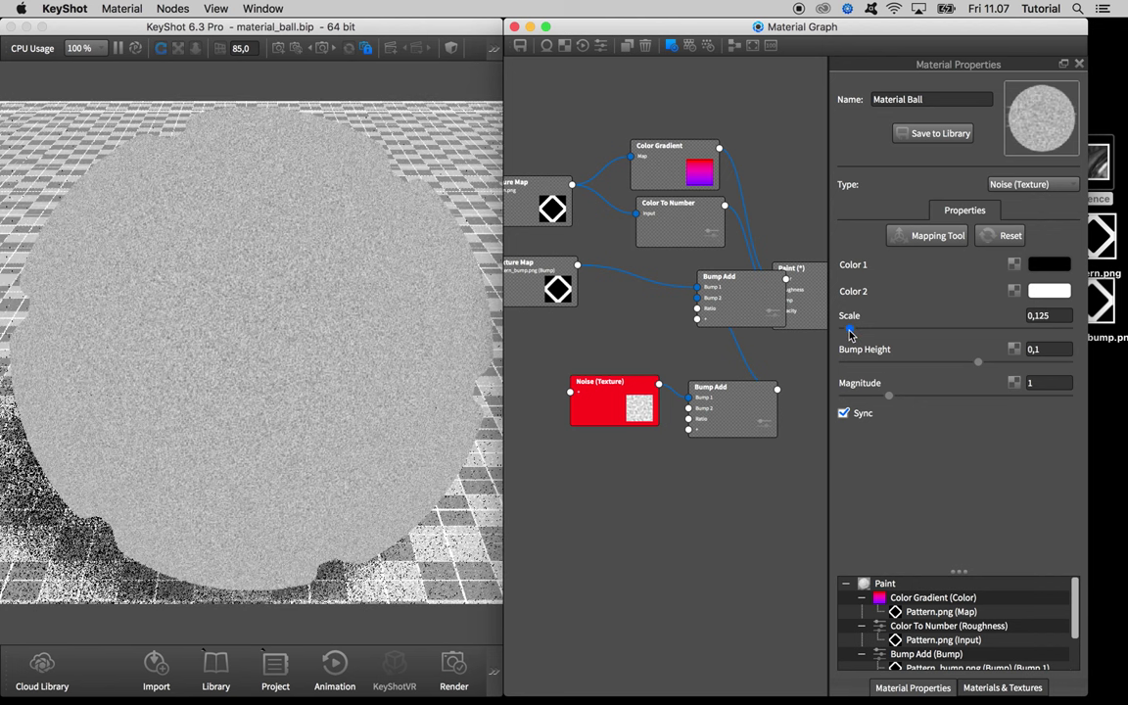
drag(850, 331, 848, 330)
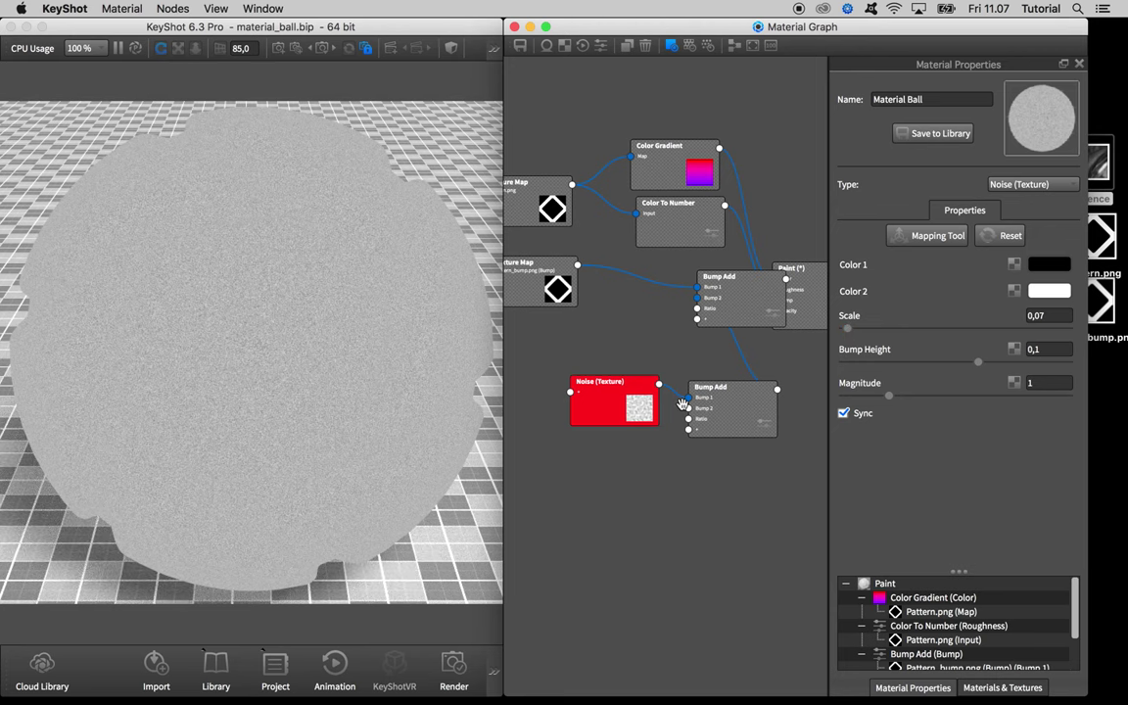
click(549, 348)
- Switch the scene to the Free Camera and zoom in closely on the ball's diamond pattern
click(480, 184)
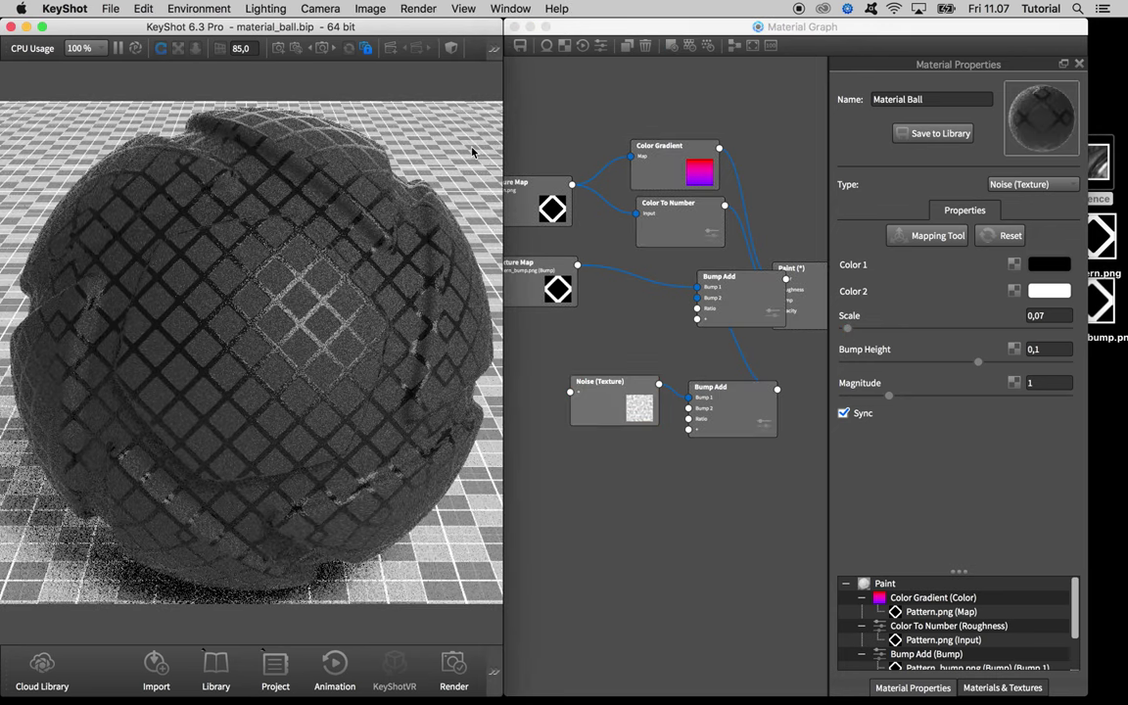
key(space)
click(471, 106)
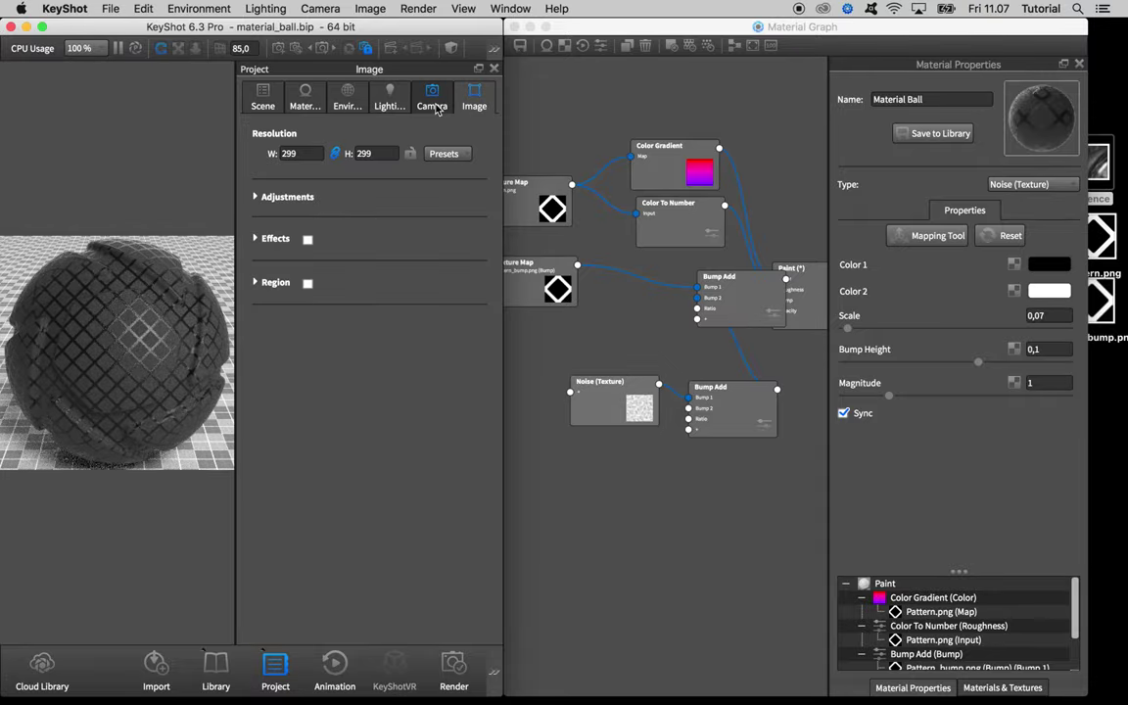
click(431, 98)
click(372, 137)
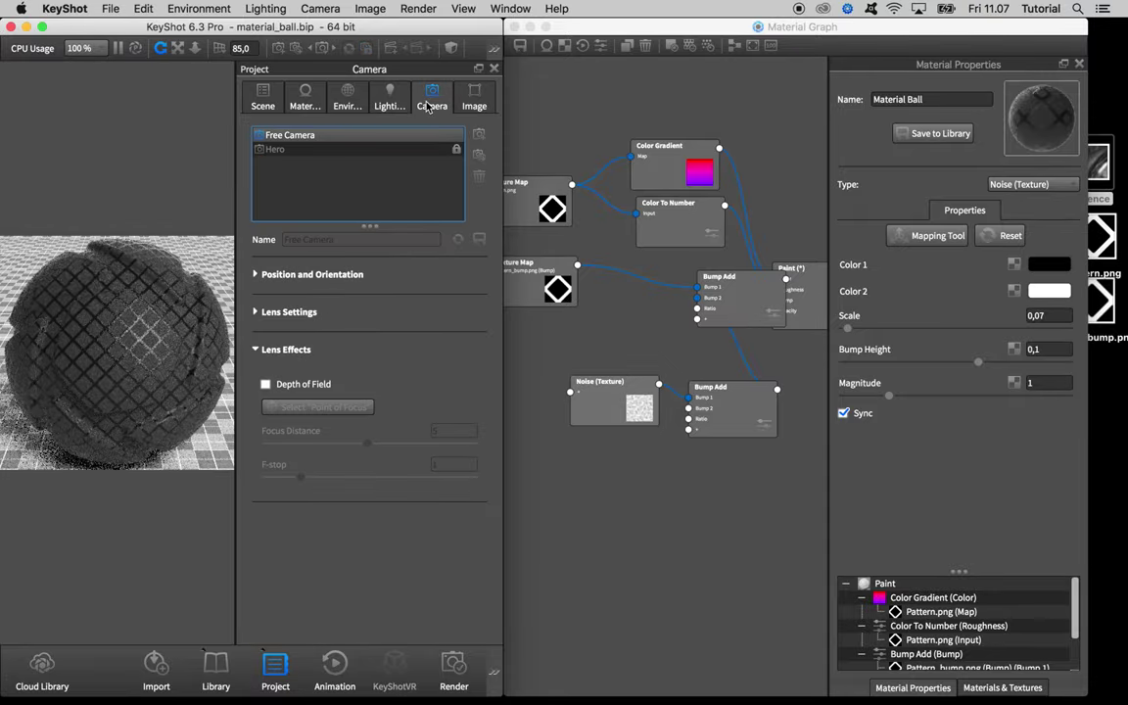
click(495, 68)
scroll(333, 324, up, 5)
scroll(333, 323, up, 8)
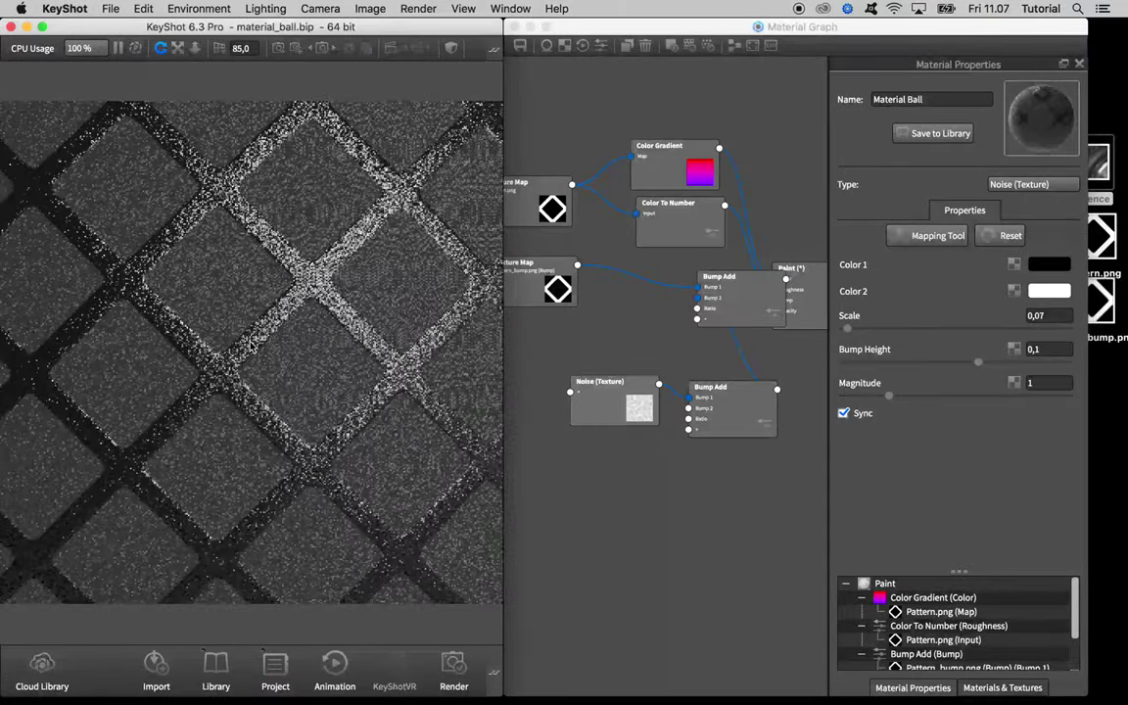
- Shift the Noise (Texture) and lower Bump Add nodes, and limit the real-time render to a small region around one diamond
drag(603, 383, 558, 372)
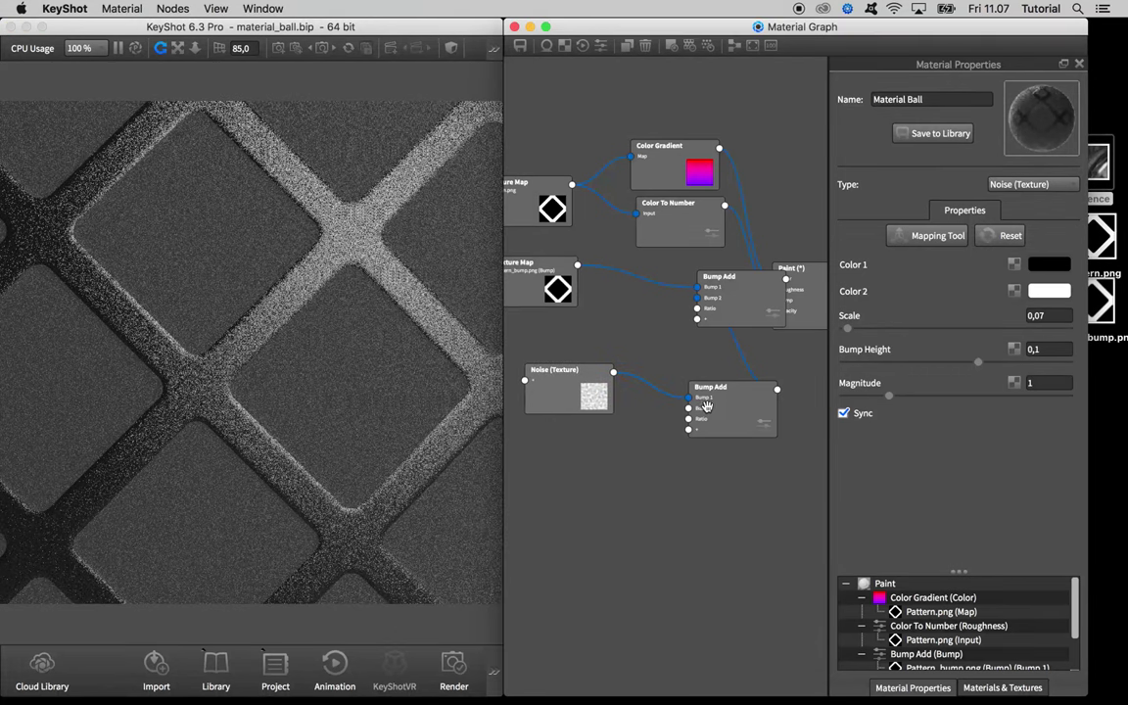
drag(715, 409, 689, 394)
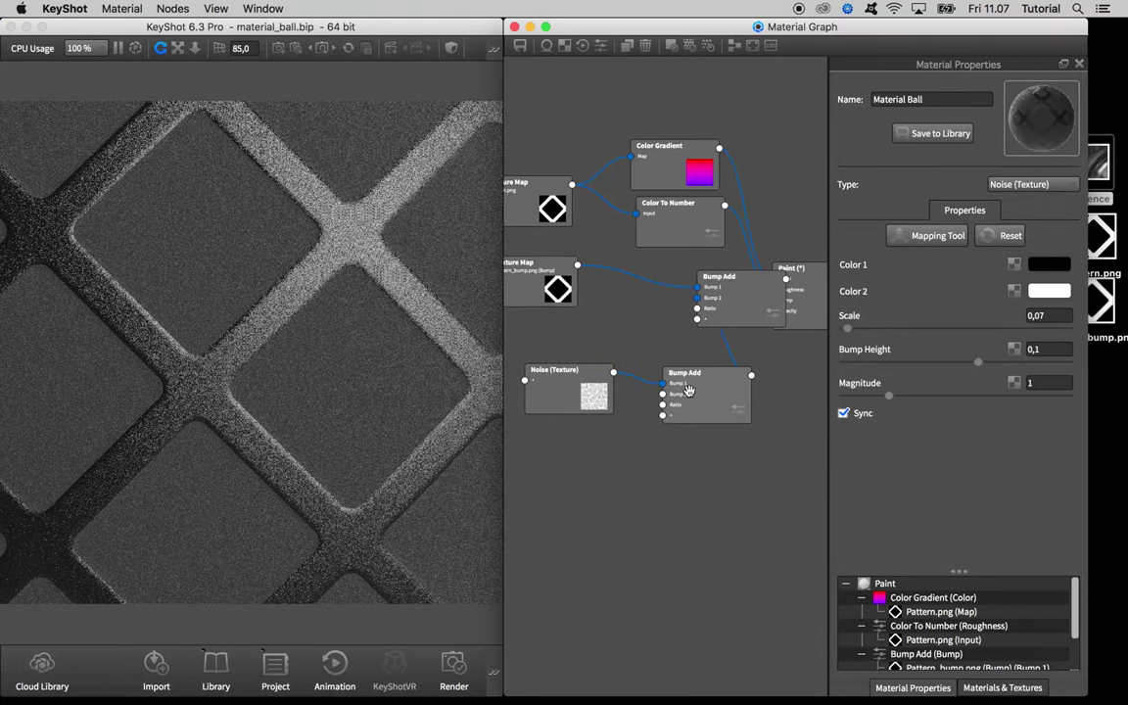
click(421, 382)
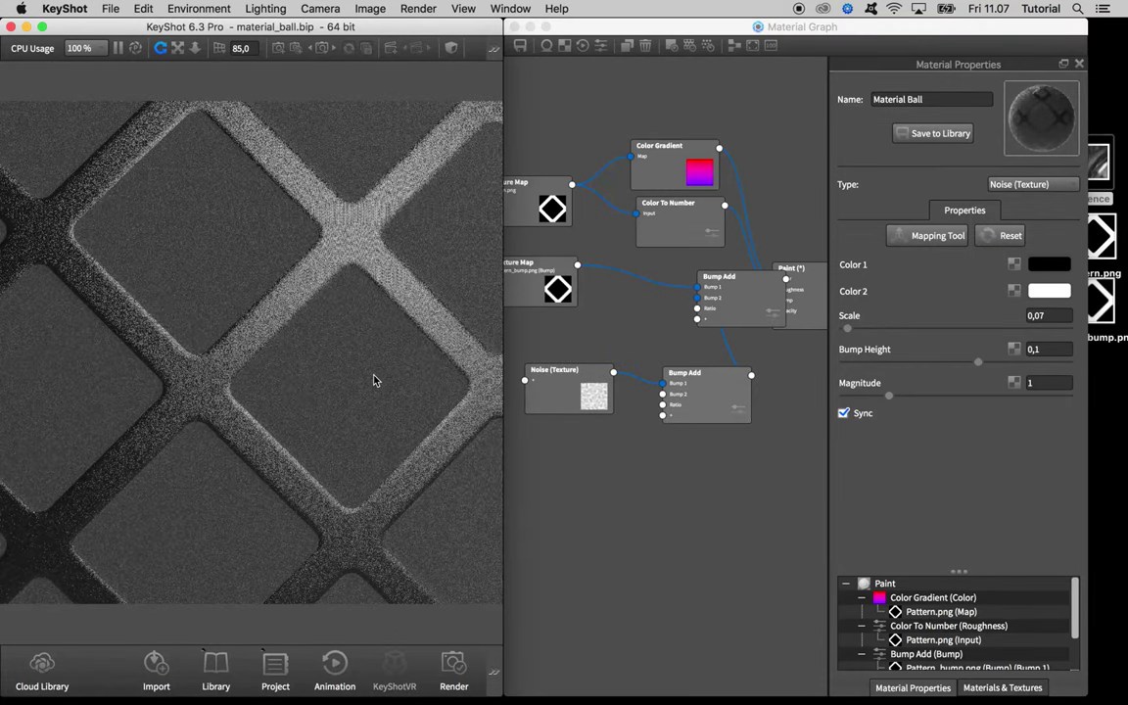
key(super+r)
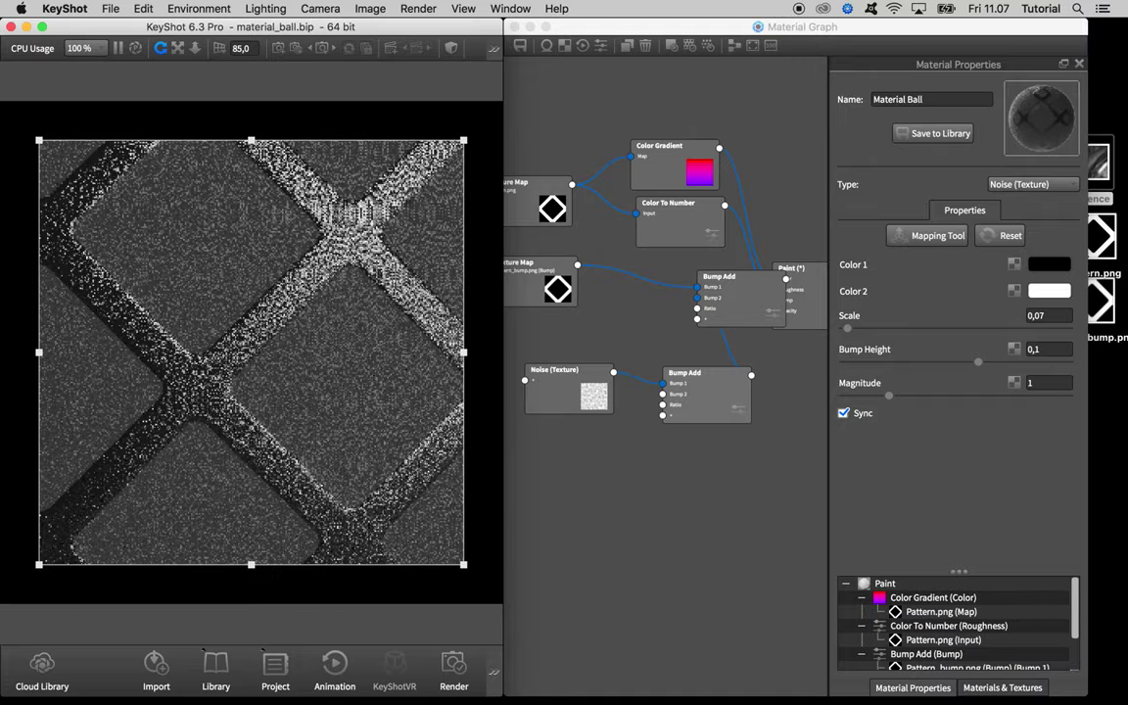
drag(463, 564, 284, 327)
drag(231, 262, 416, 400)
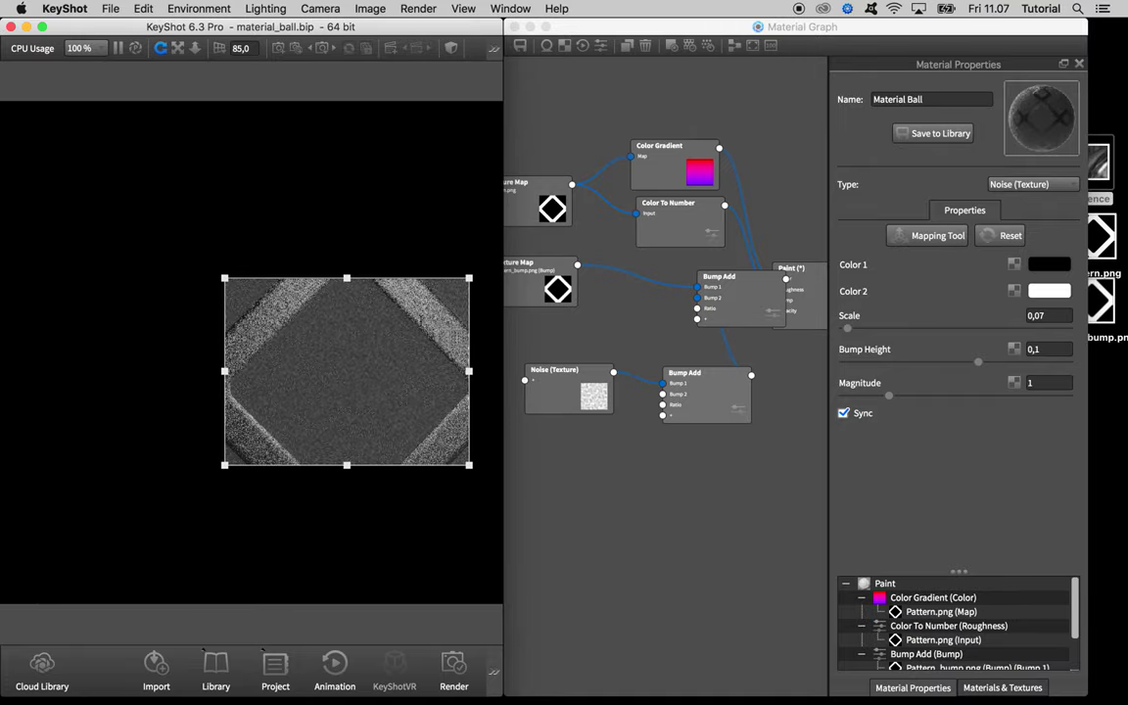
- Move the two Bump Add nodes and the Noise (Texture) node to tidy the graph around Paint
drag(560, 389, 550, 387)
drag(732, 316, 732, 326)
drag(701, 389, 667, 385)
drag(595, 387, 588, 387)
- Preview the Noise (Texture) node's colour output, set its Scale to 0,03 and end the preview
key(c)
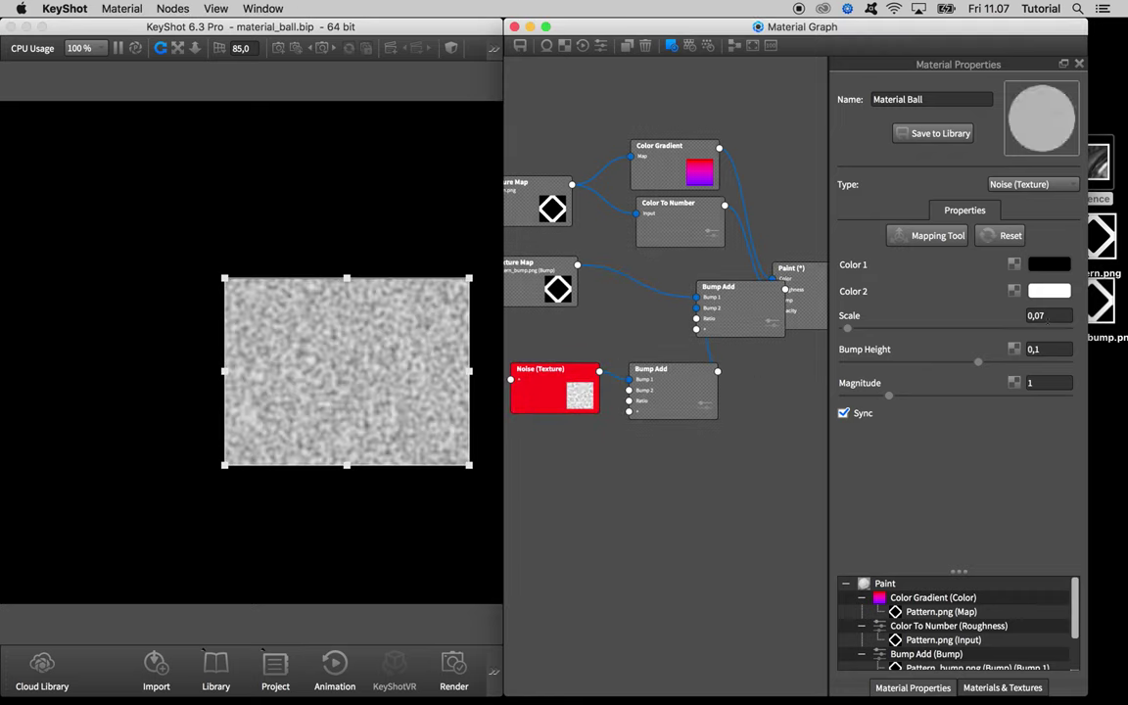
key(Return)
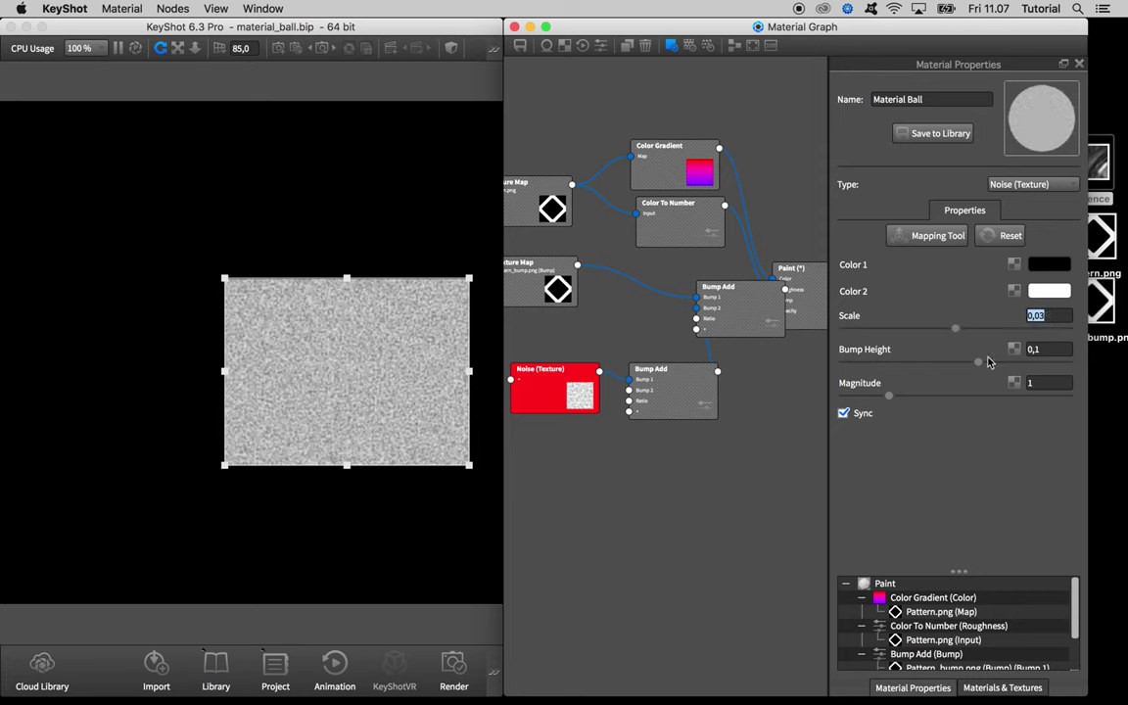
click(587, 384)
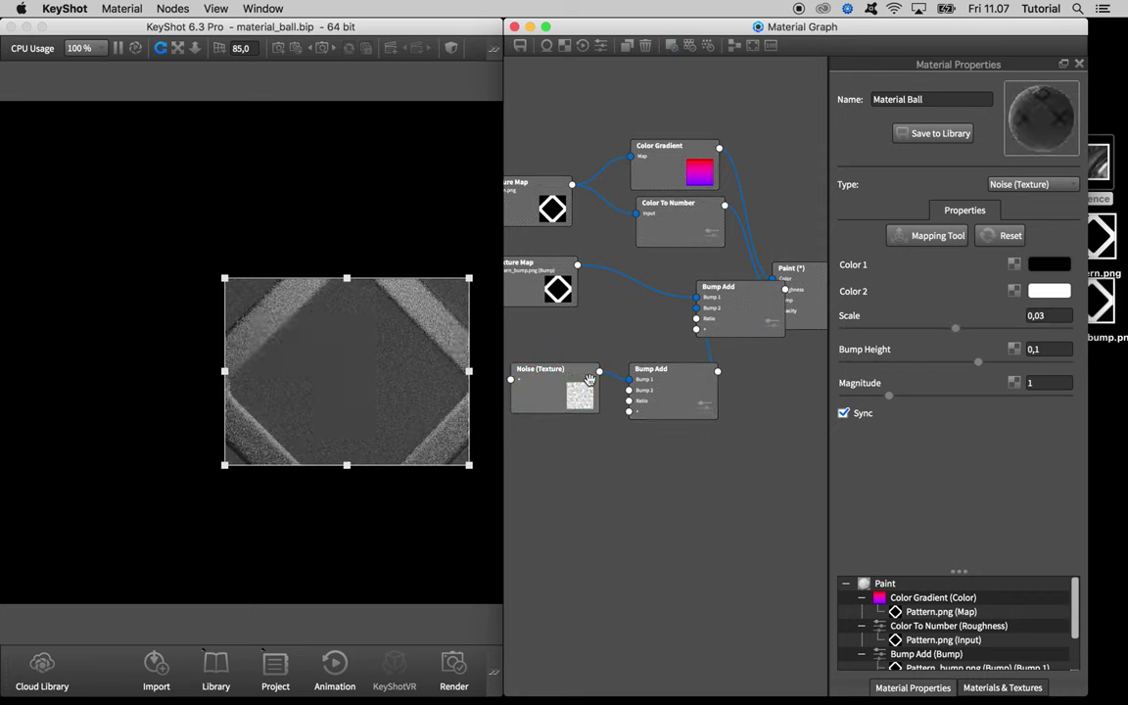
- Try a Bump Height of 0,6 on the Noise (Texture) node and settle on 1
click(1044, 348)
click(1049, 349)
key(BackSpace)
text(6)
key(Return)
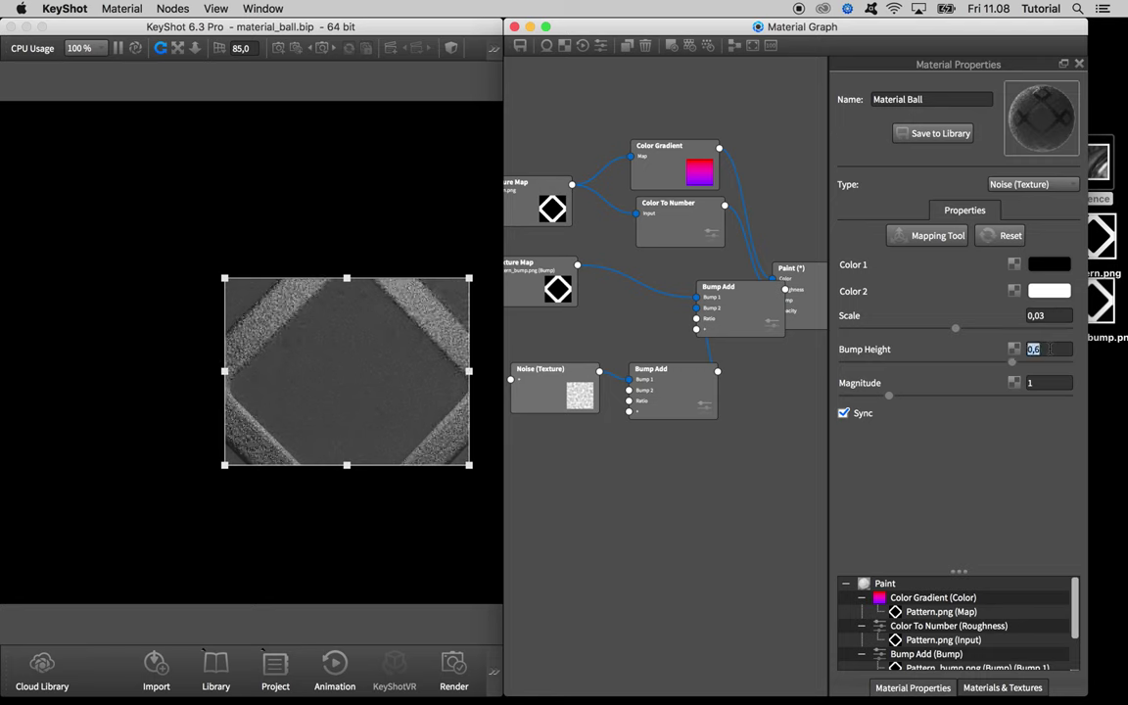
text(1)
key(Return)
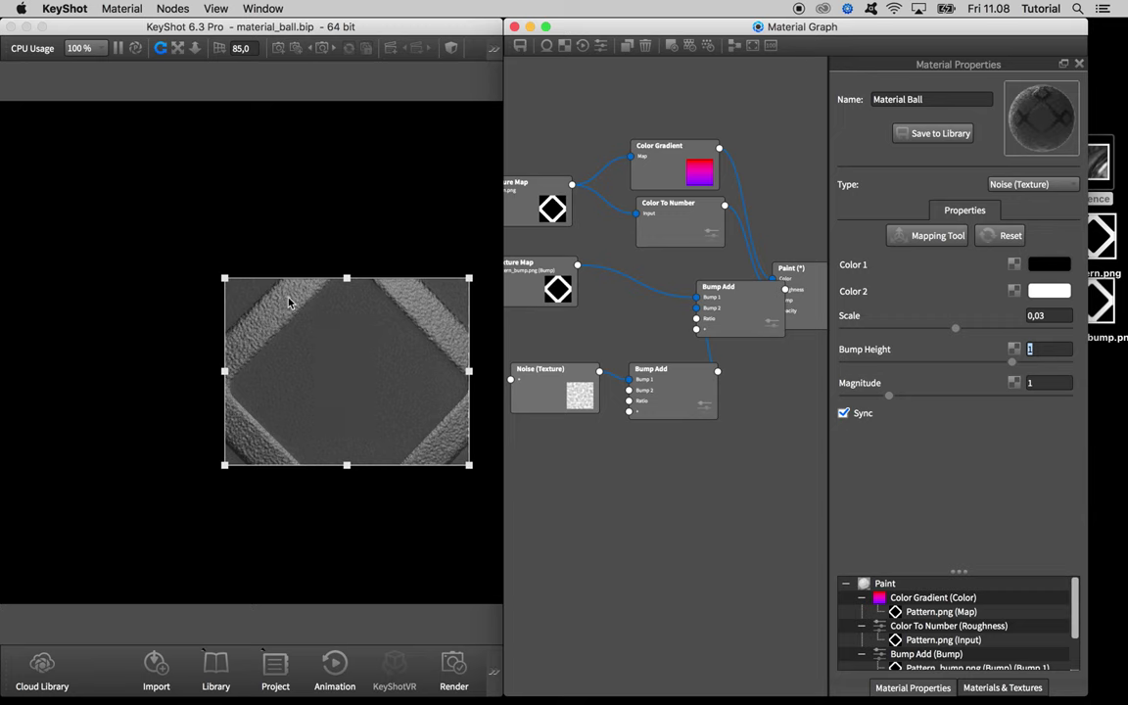
- Lower the Color To Number node's Output From to 0,319 and move the upper Bump Add clear of Paint's inputs
click(647, 204)
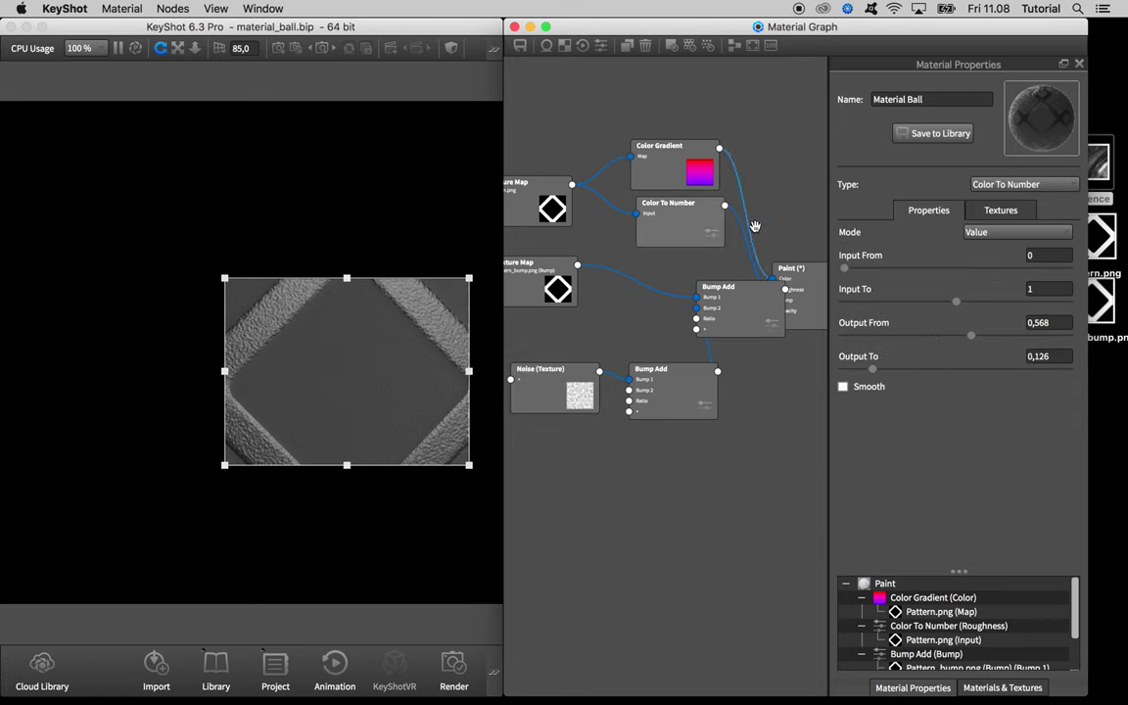
drag(971, 336, 916, 339)
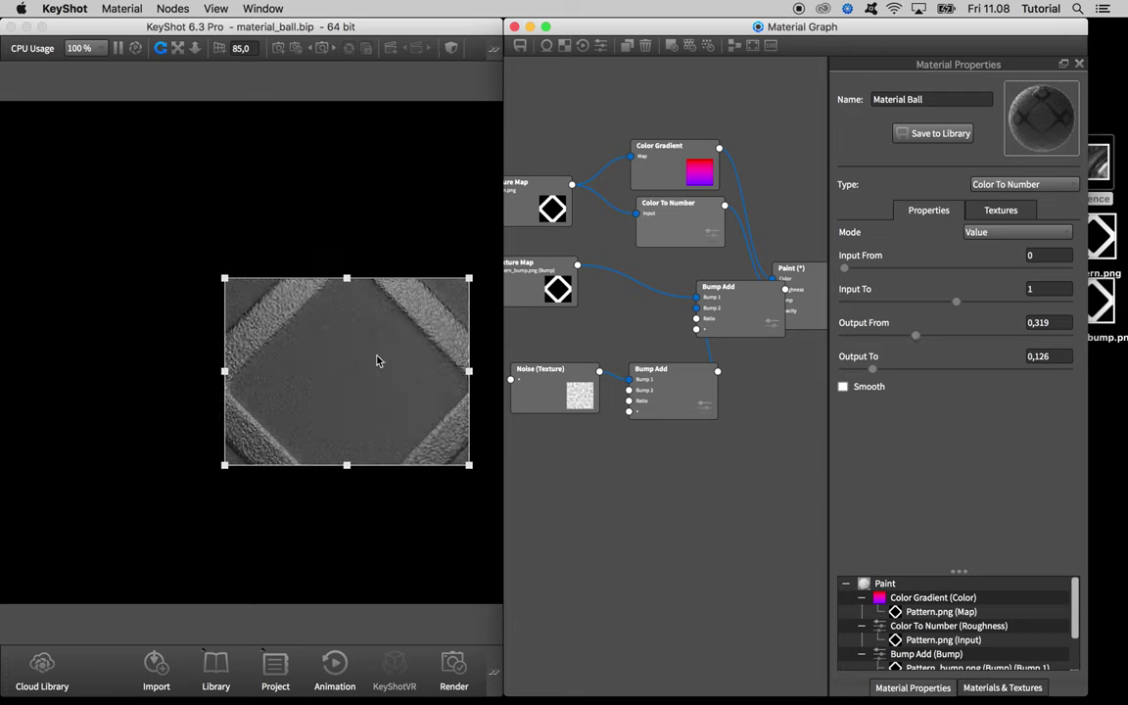
drag(726, 314, 712, 301)
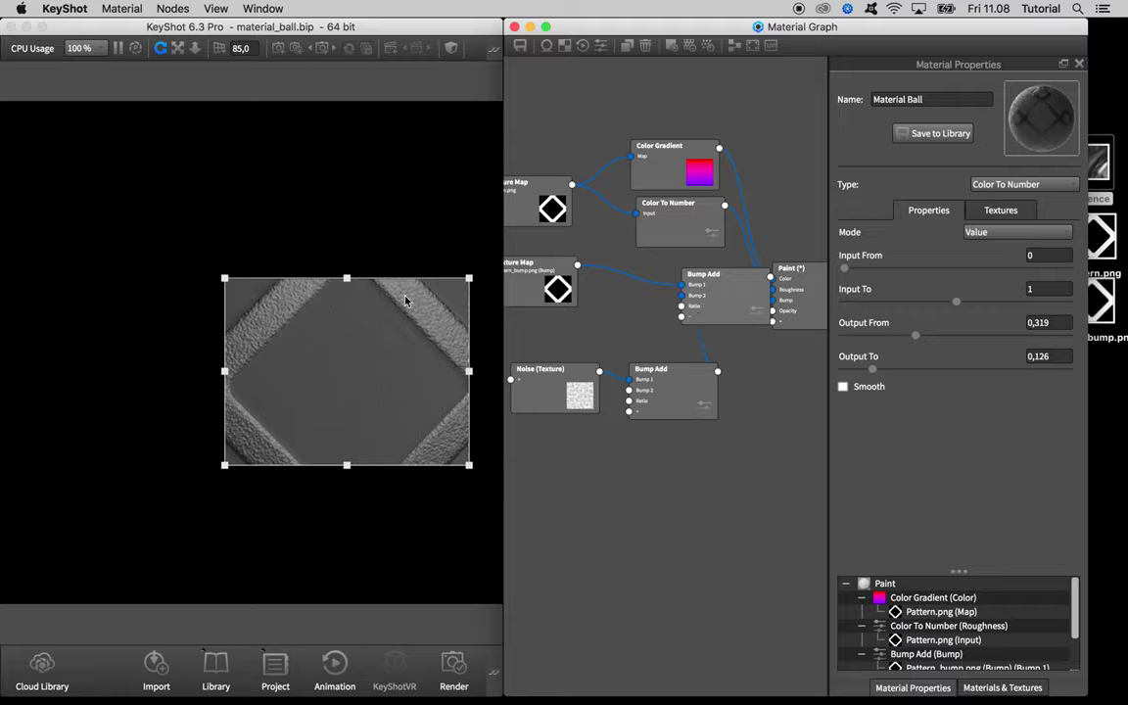
- Reposition the render region over a diamond and its borders, and spread the Noise (Texture) and lower Bump Add nodes apart
scroll(335, 344, down, 3)
scroll(333, 350, up, 2)
drag(330, 356, 306, 312)
click(636, 526)
drag(674, 393, 713, 385)
drag(578, 397, 577, 363)
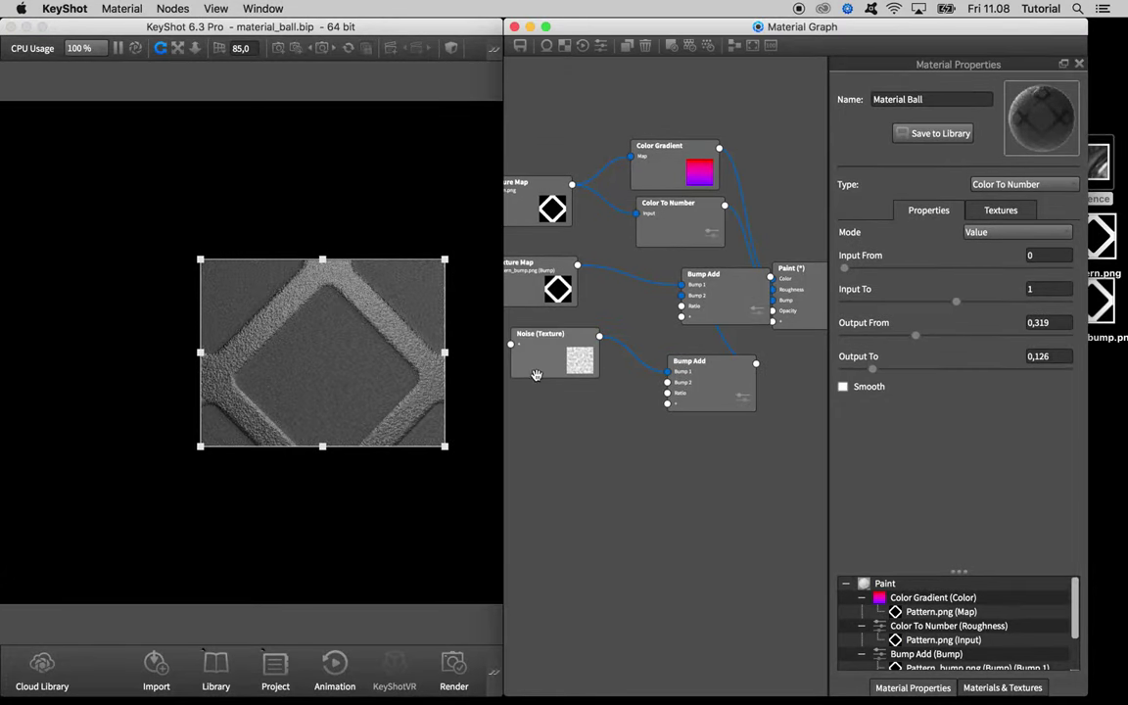
- Disable the Noise (Texture) connection and feed a new Spots texture node into Bump 2 of the lower Bump Add
right_click(632, 357)
click(656, 385)
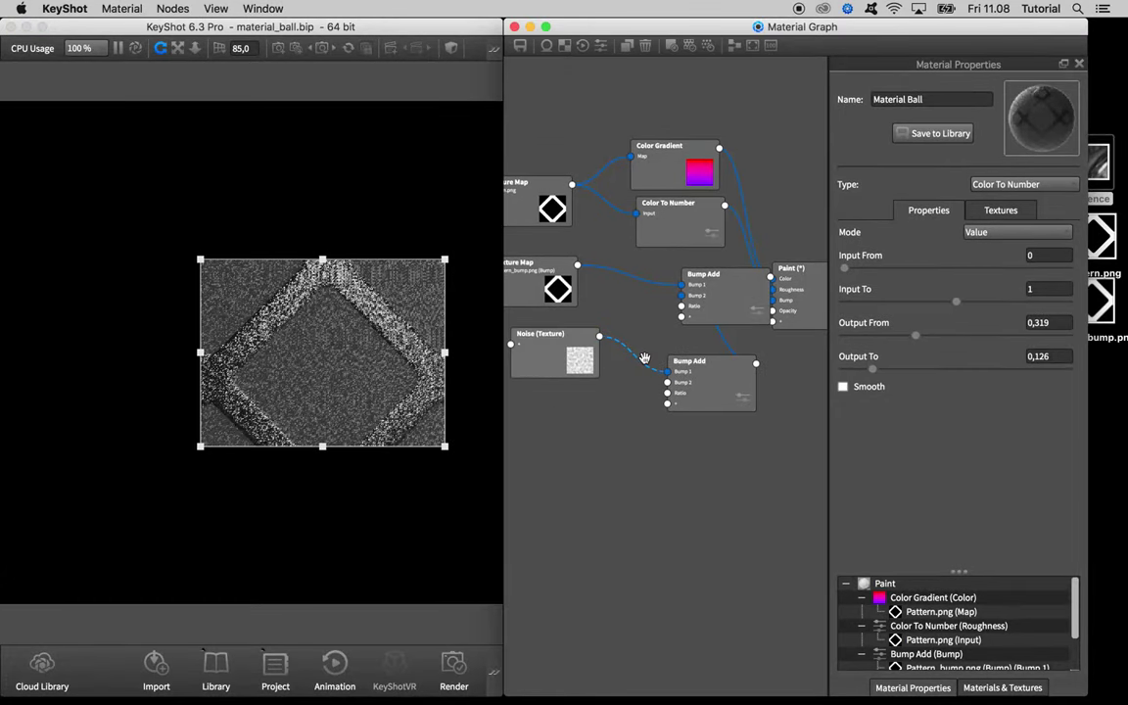
right_click(552, 437)
mouse_move(599, 462)
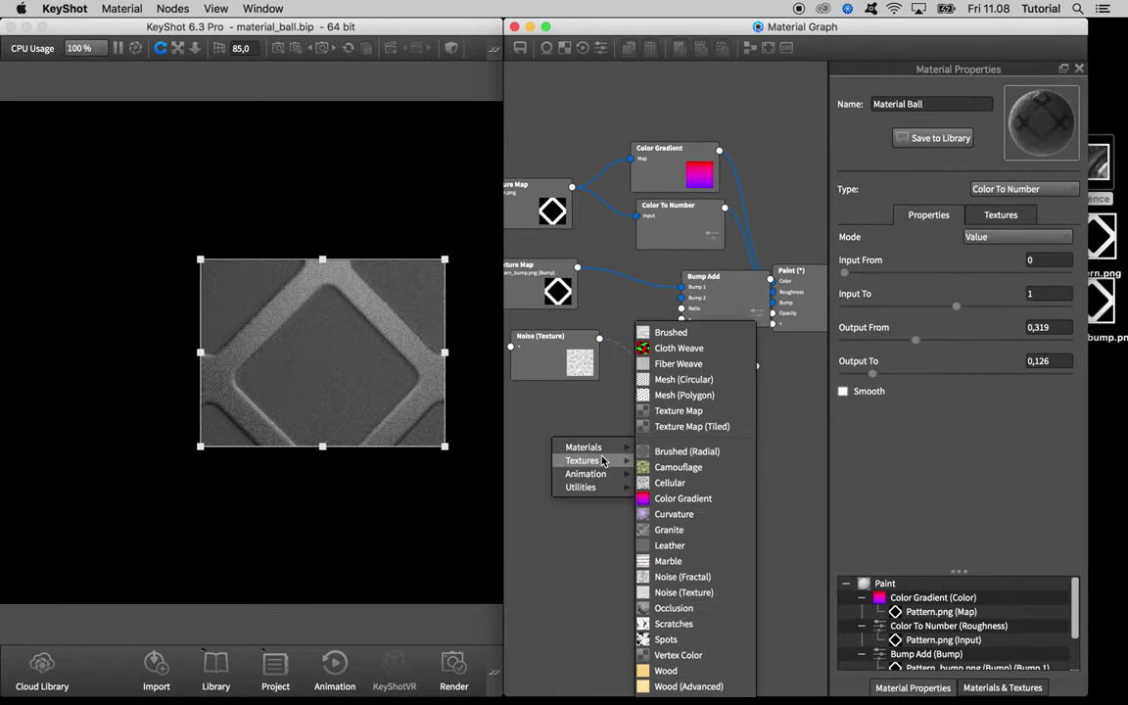
click(666, 639)
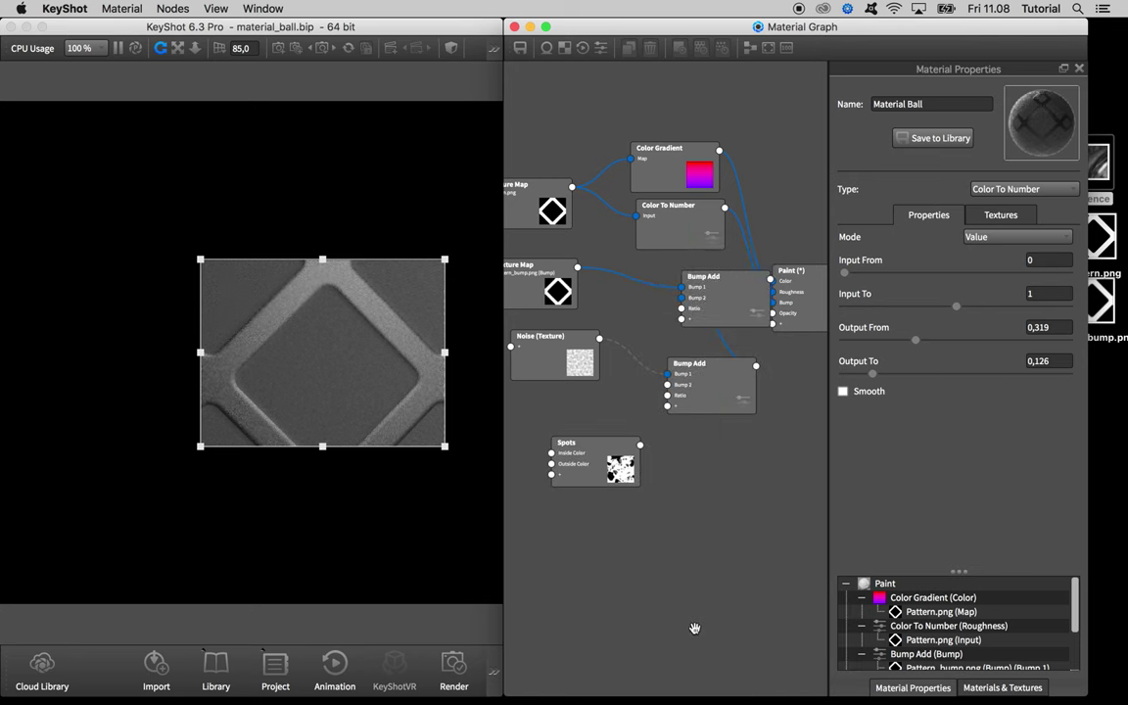
drag(584, 415, 668, 383)
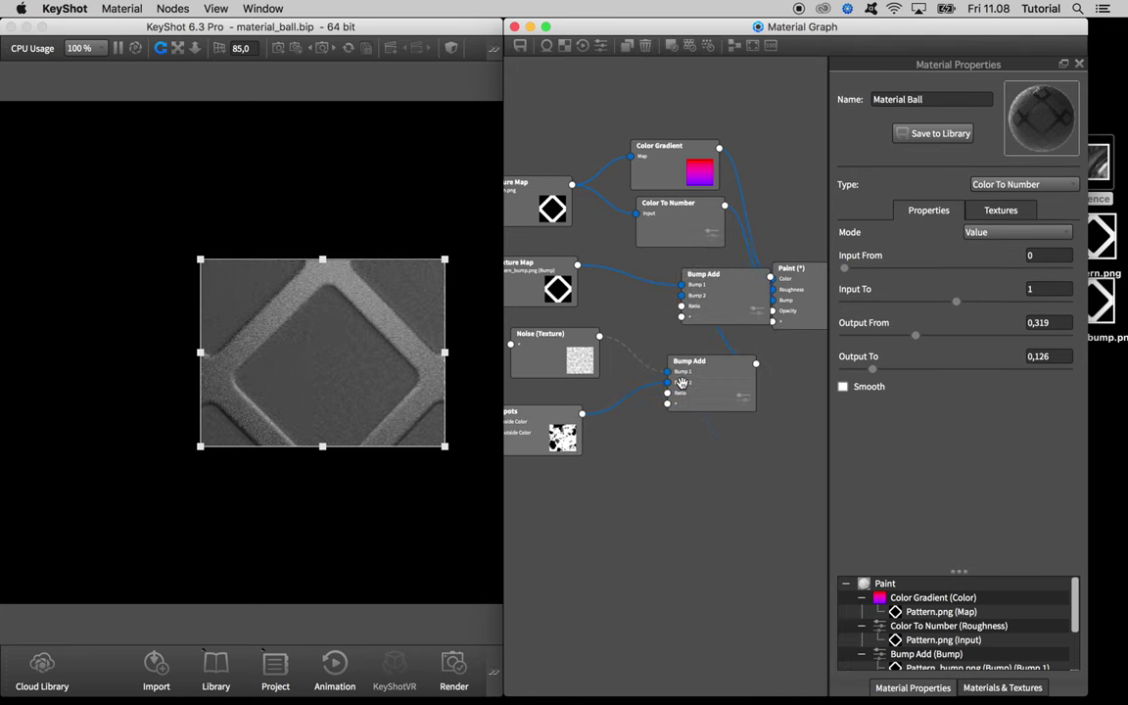
drag(555, 435, 586, 431)
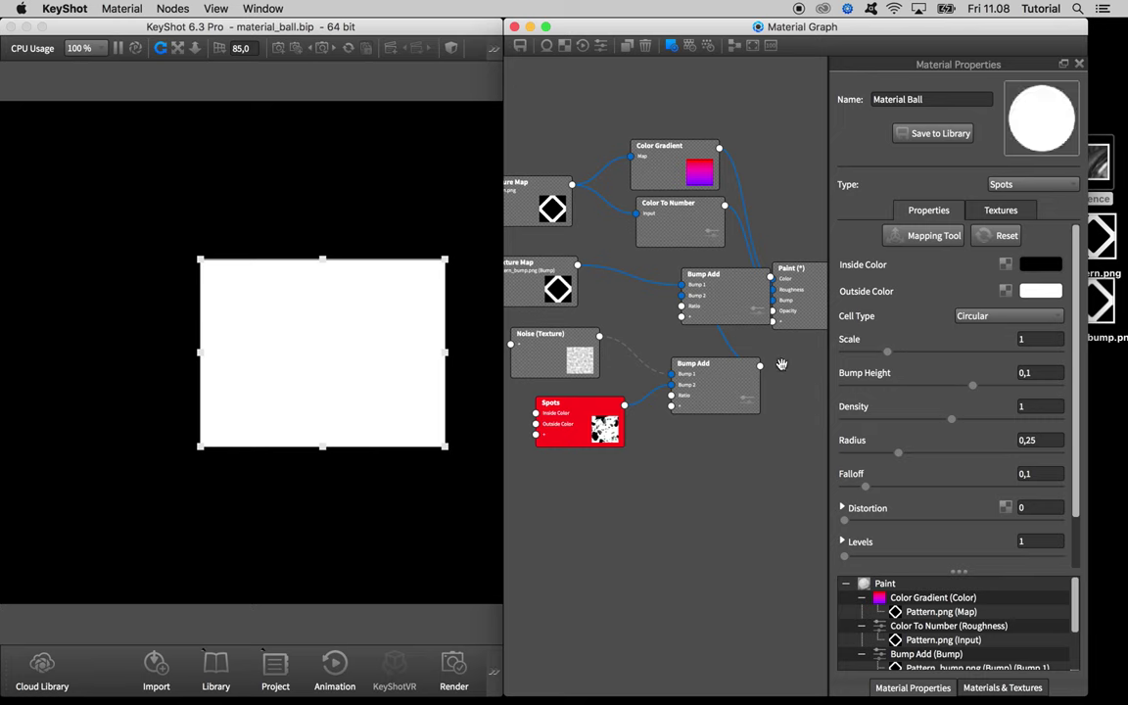
- With the Spots node's colour previewed, set its Scale to 0,1 and its Density to 5
click(853, 352)
drag(853, 354, 848, 355)
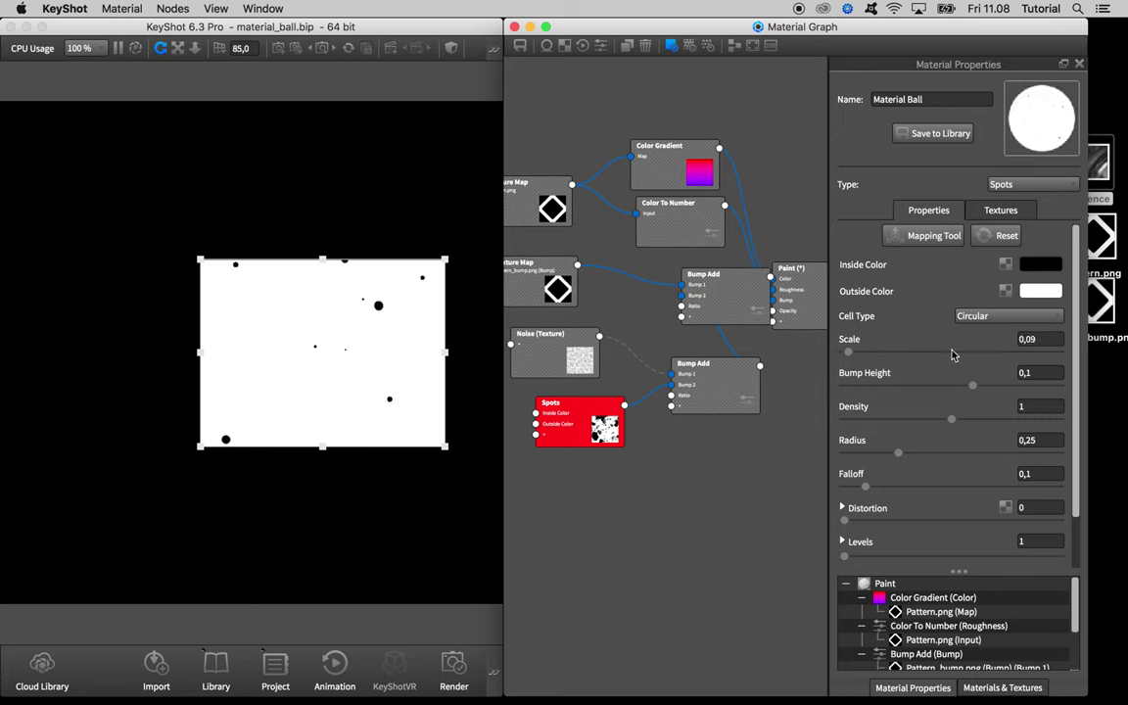
text(1)
key(Tab)
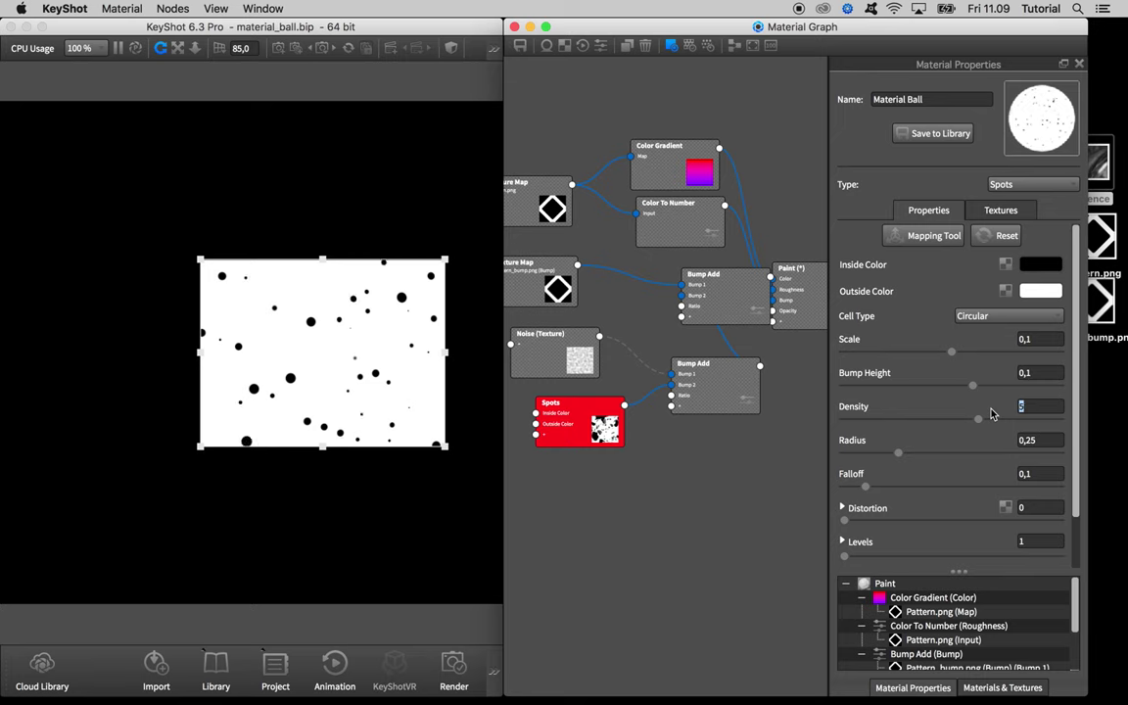
- Set the Spots node's Falloff to 0,58, Distortion to 0,226 and Levels to 5, and end the colour preview
drag(884, 490, 969, 490)
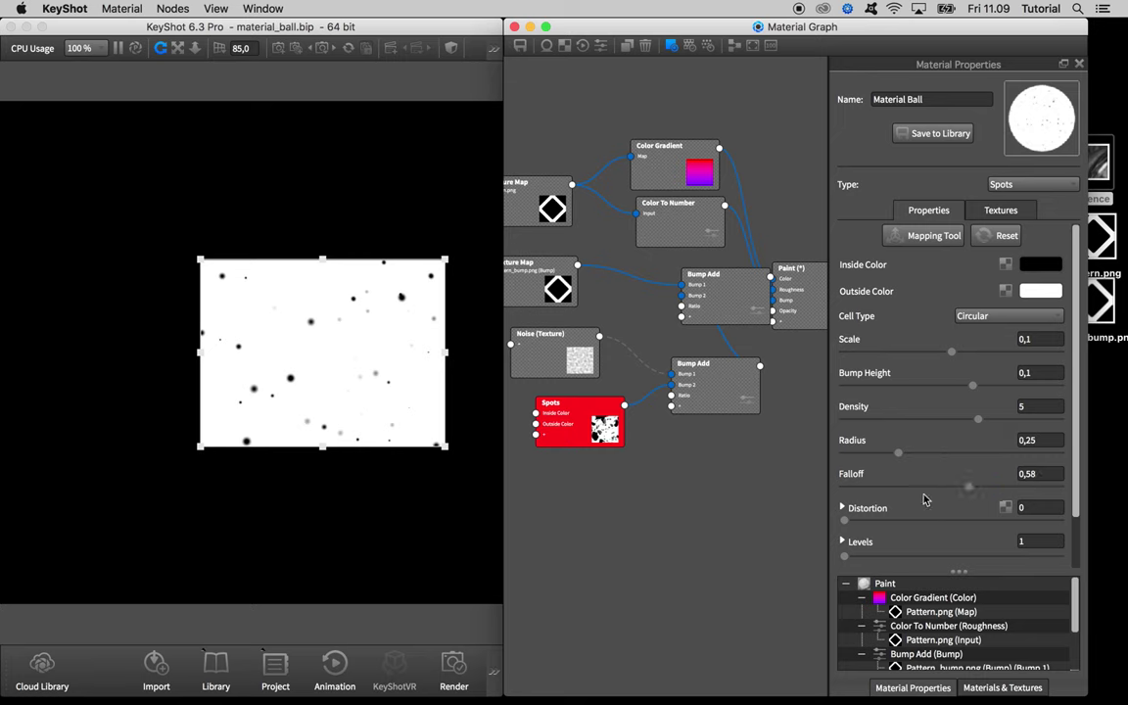
drag(901, 519, 954, 513)
scroll(924, 507, down, 2)
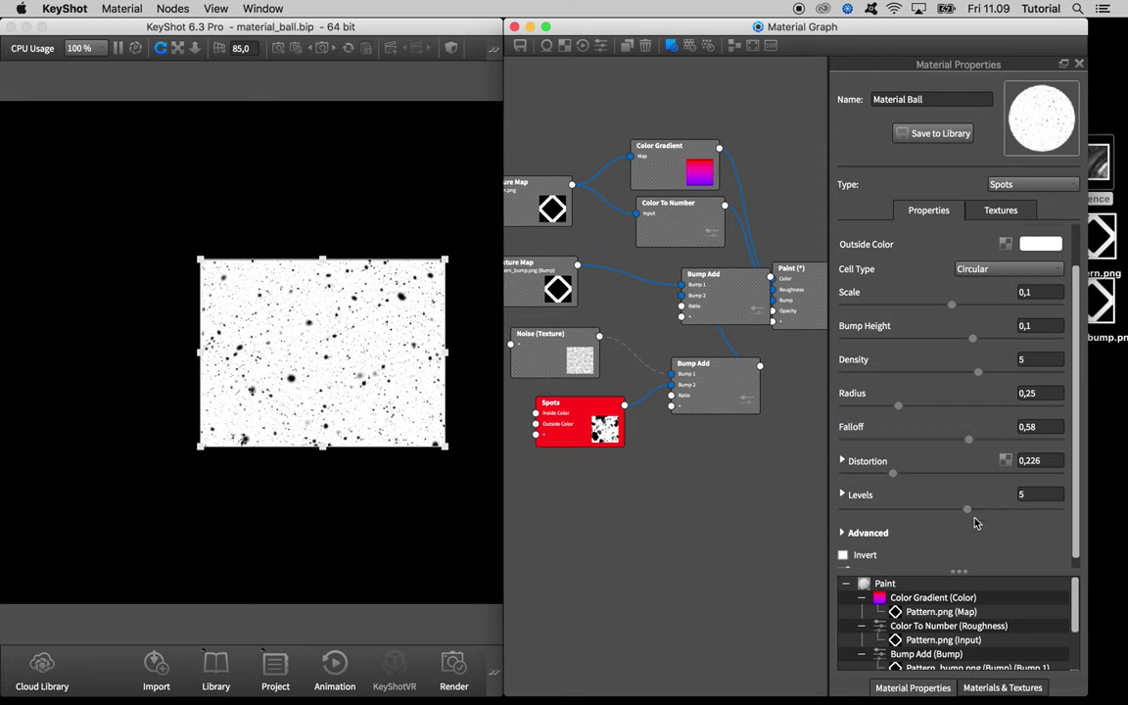
scroll(969, 511, up, 2)
scroll(970, 509, down, 2)
double_click(590, 439)
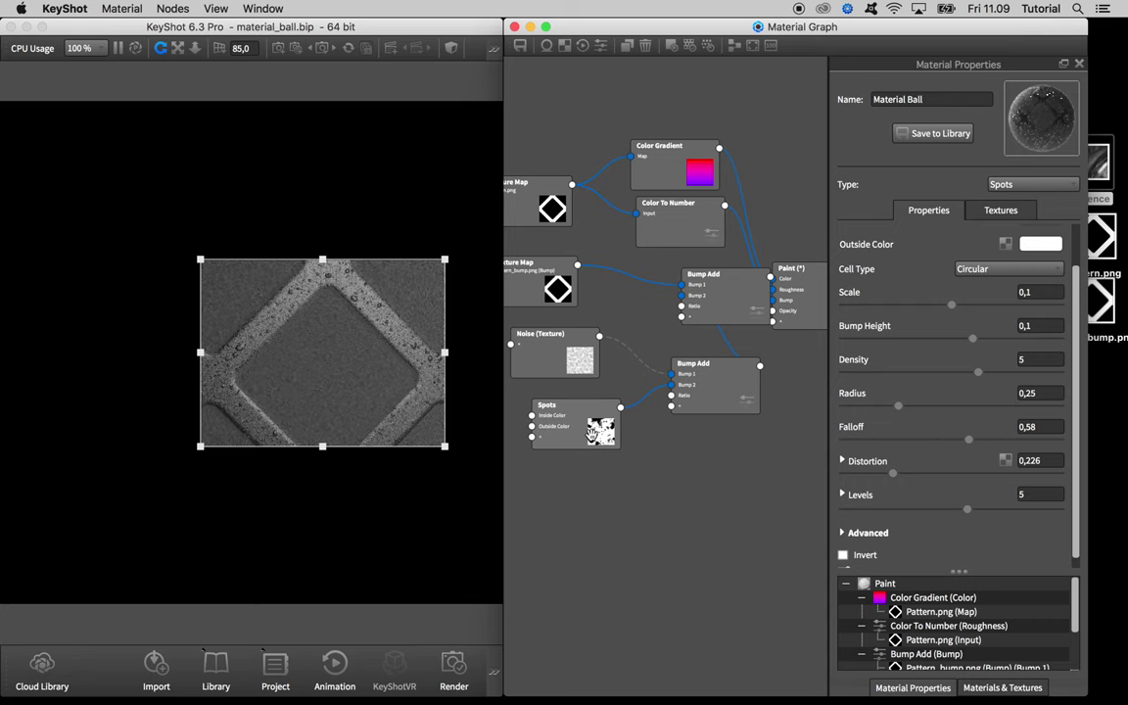
- View the Reference image on the desktop to compare its surface detail with the material, and close it
click(1106, 173)
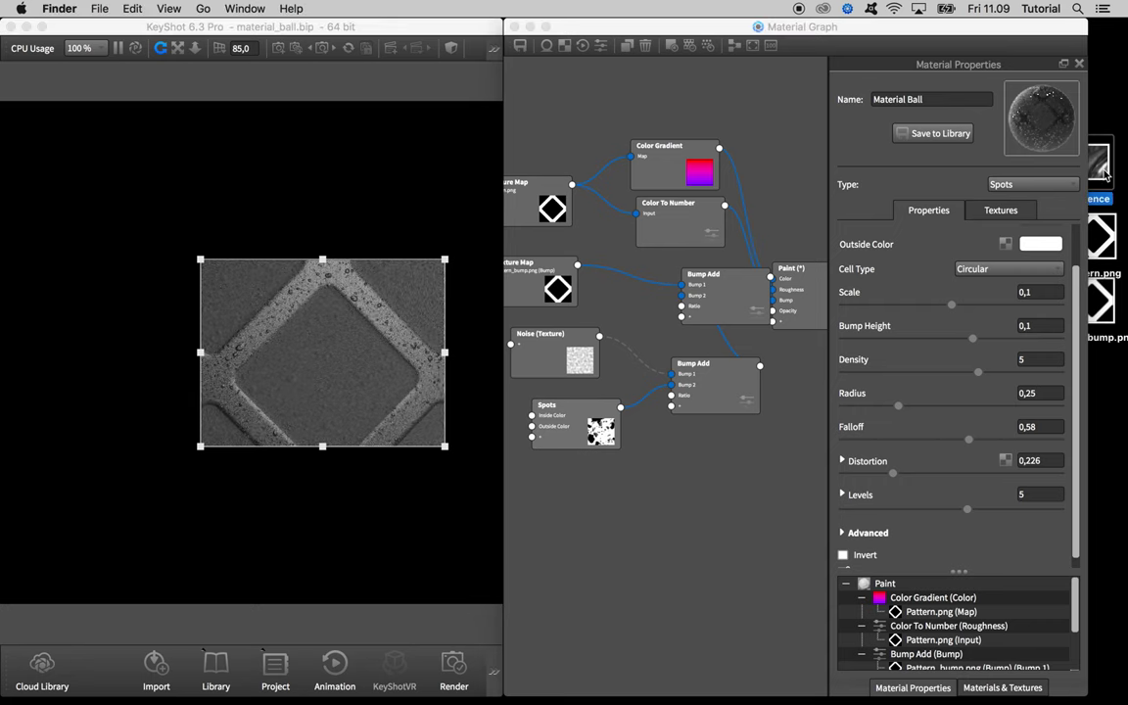
key(space)
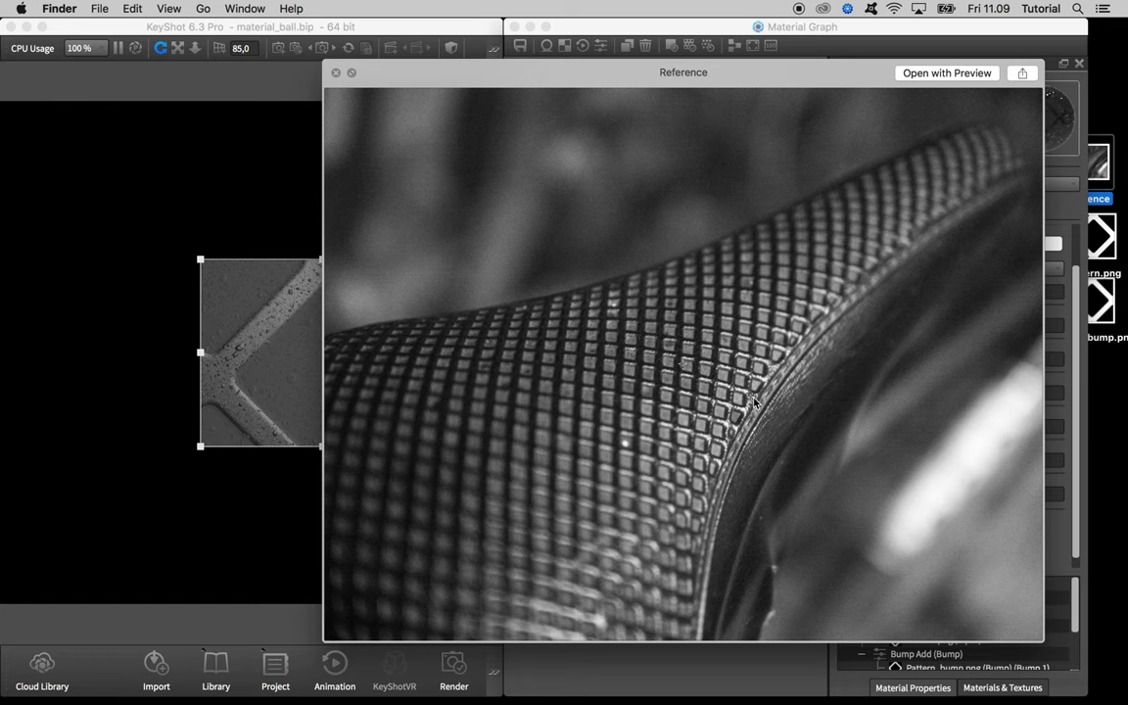
key(space)
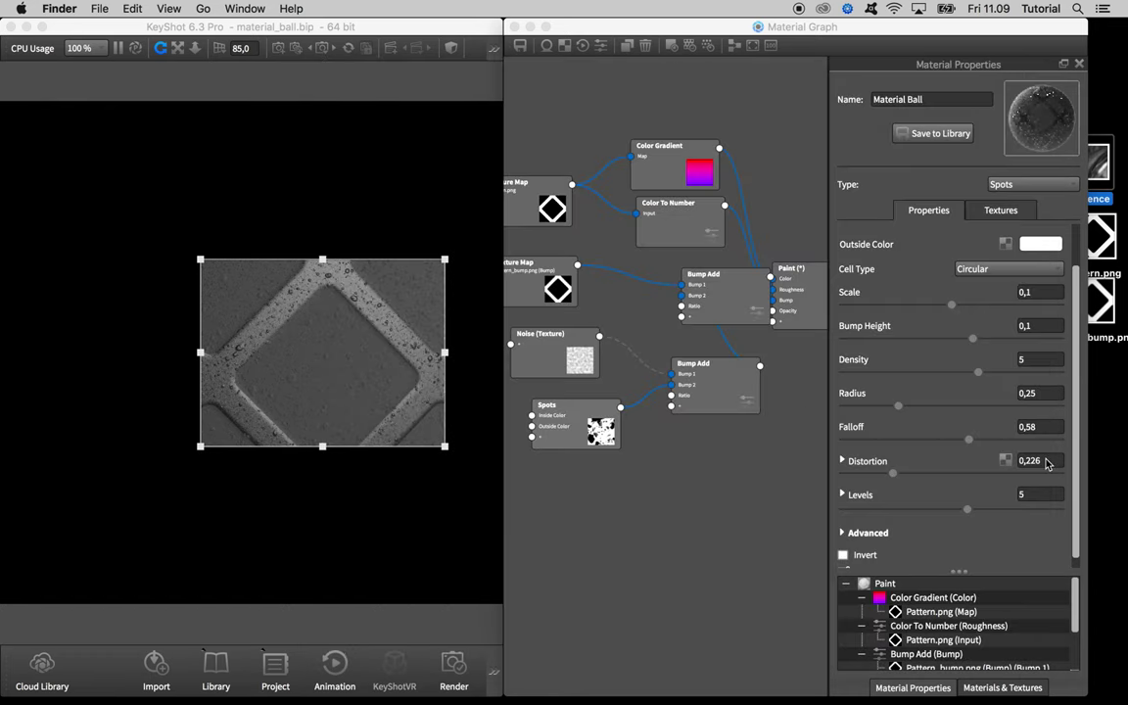
- Try Bump Height values of 0,01 and 0,1 on the Spots node and settle on -0,1
click(1021, 328)
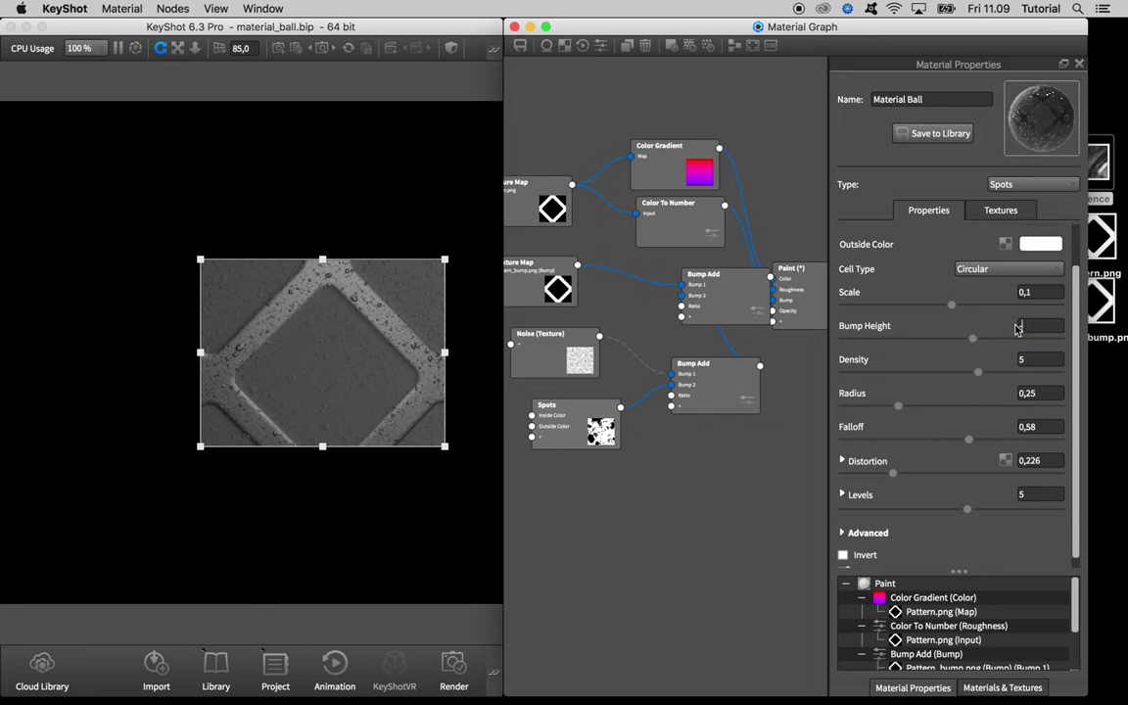
text(0,01)
key(Return)
text(0,1)
key(Return)
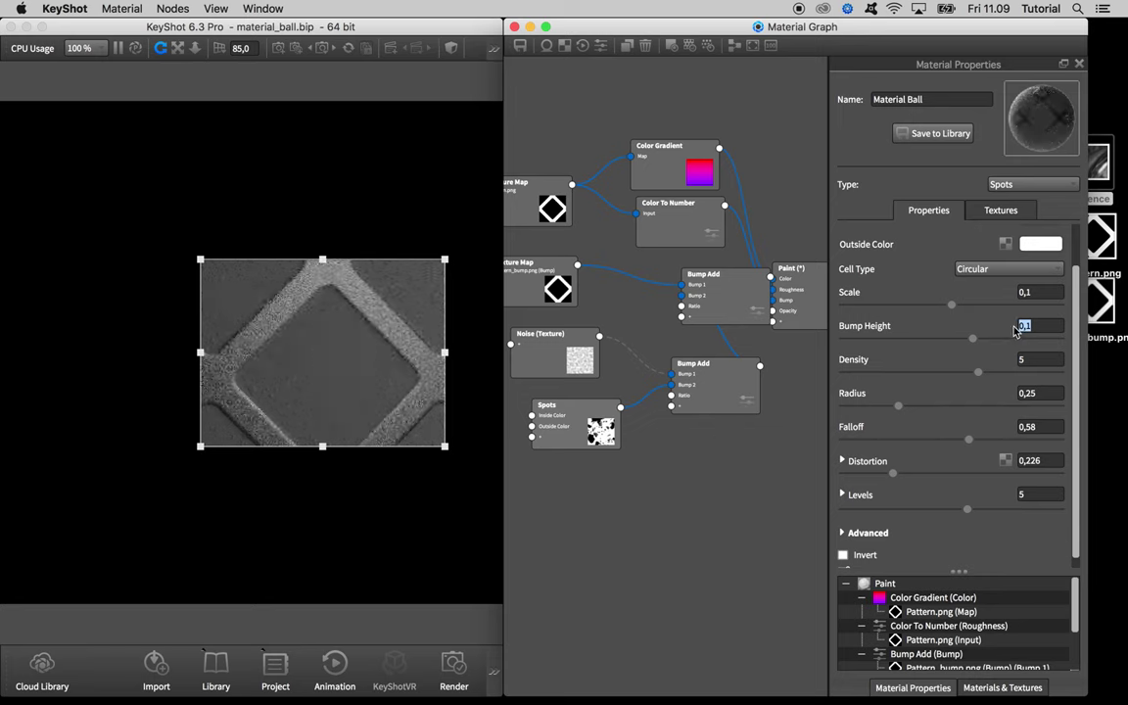
text(-0,1)
key(Return)
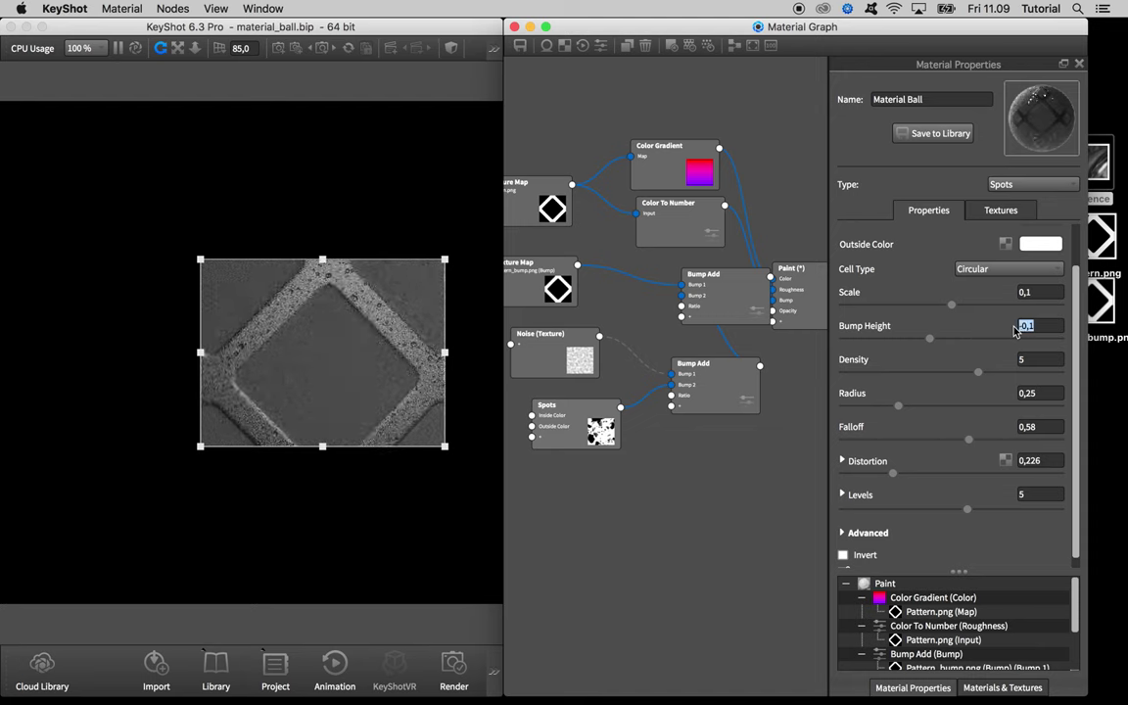
click(990, 331)
- Re-enable the Noise connection into the lower Bump Add and arrange the Noise, Spots and Bump Add nodes closer together
right_click(630, 356)
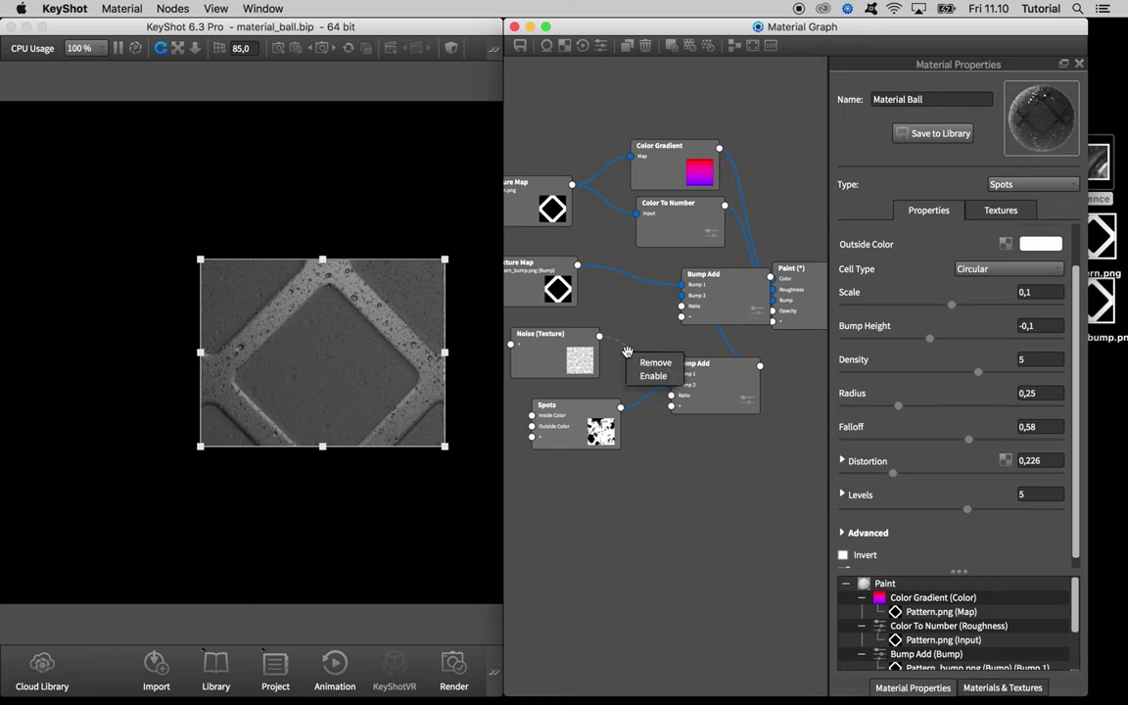
click(651, 376)
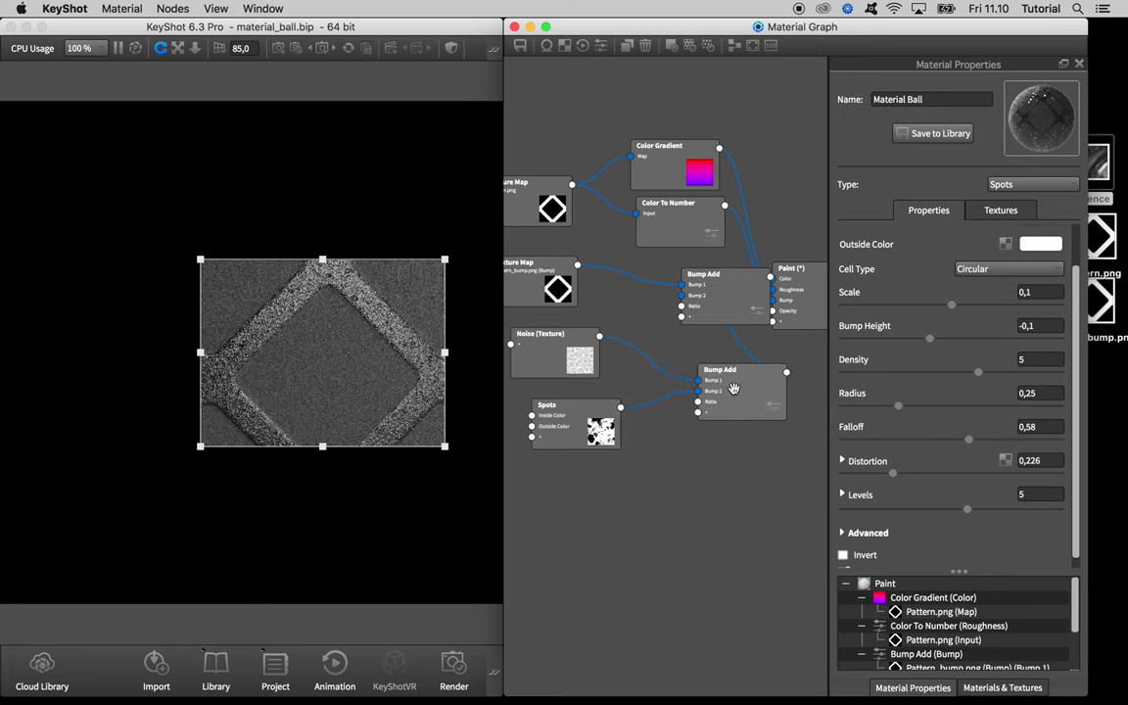
drag(584, 370, 630, 356)
drag(568, 389, 596, 378)
drag(563, 336, 562, 339)
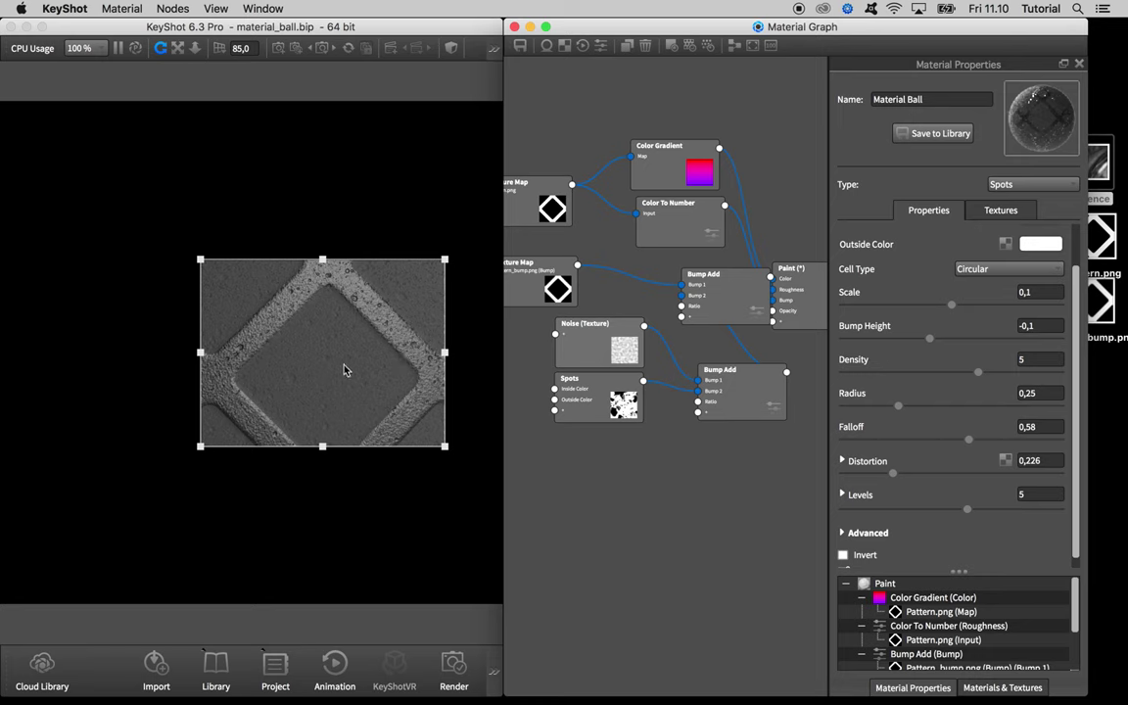
- Connect the Pattern.png Texture Map to the lower Bump Add node as Weight 1, moving the nodes apart for room
mouse_move(554, 195)
mouse_down()
mouse_move(581, 156)
mouse_move(550, 181)
mouse_up()
drag(727, 377, 781, 392)
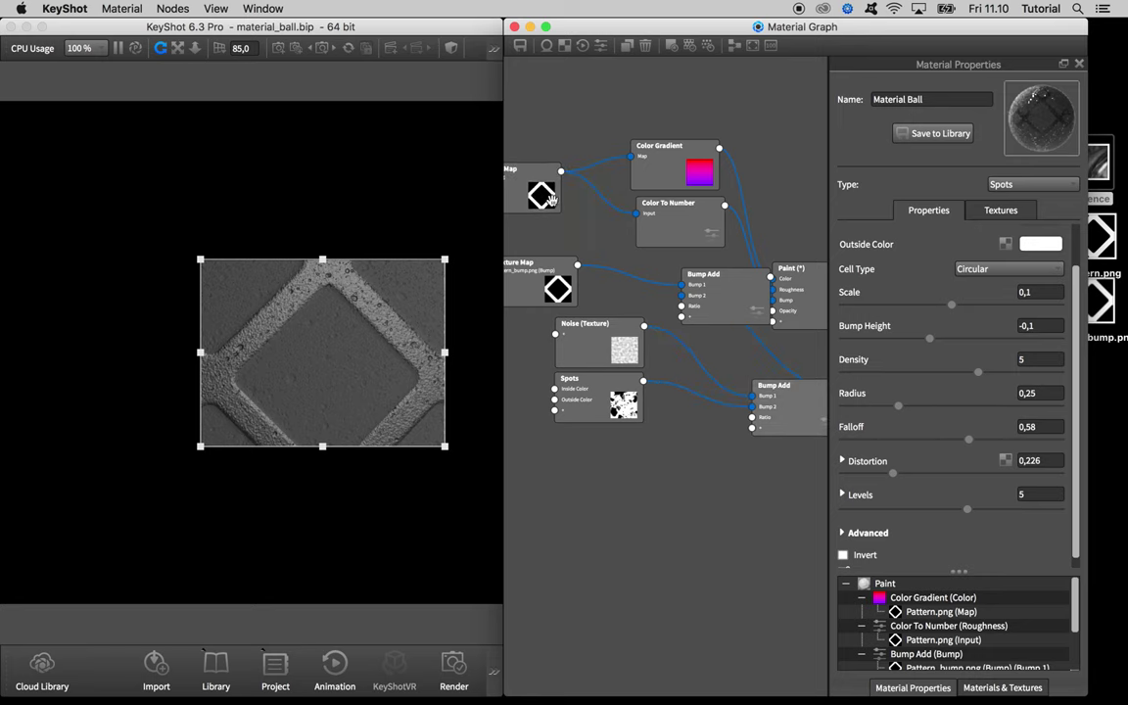
drag(551, 199, 754, 436)
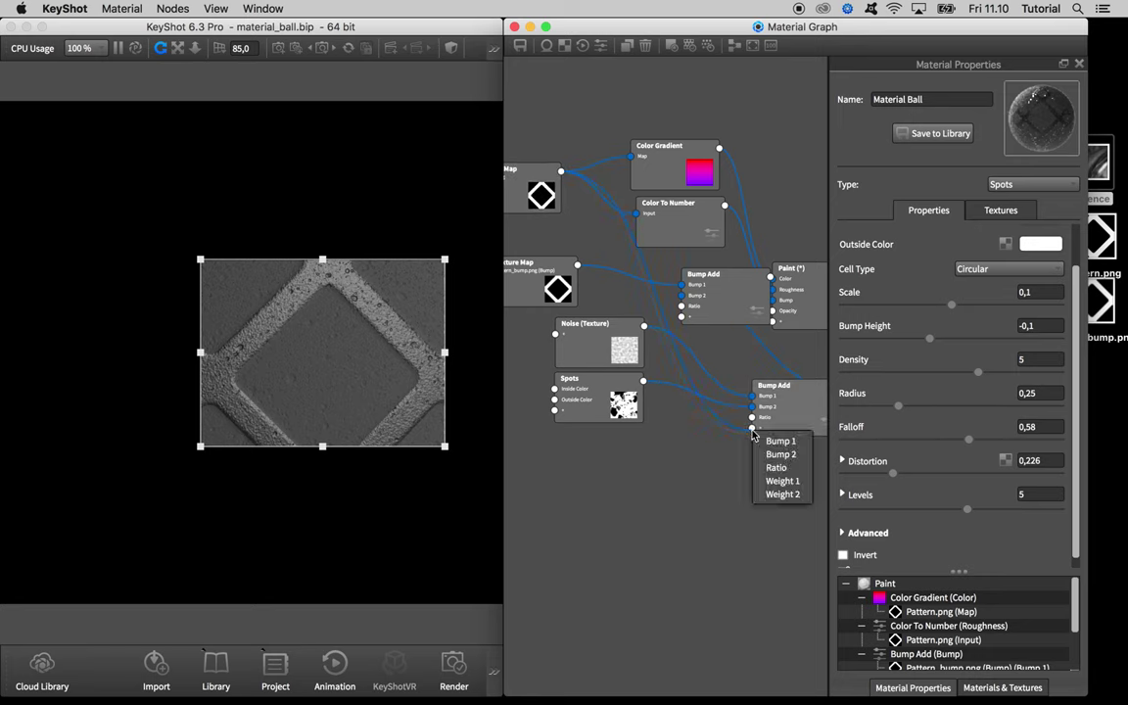
click(771, 480)
drag(561, 171, 784, 437)
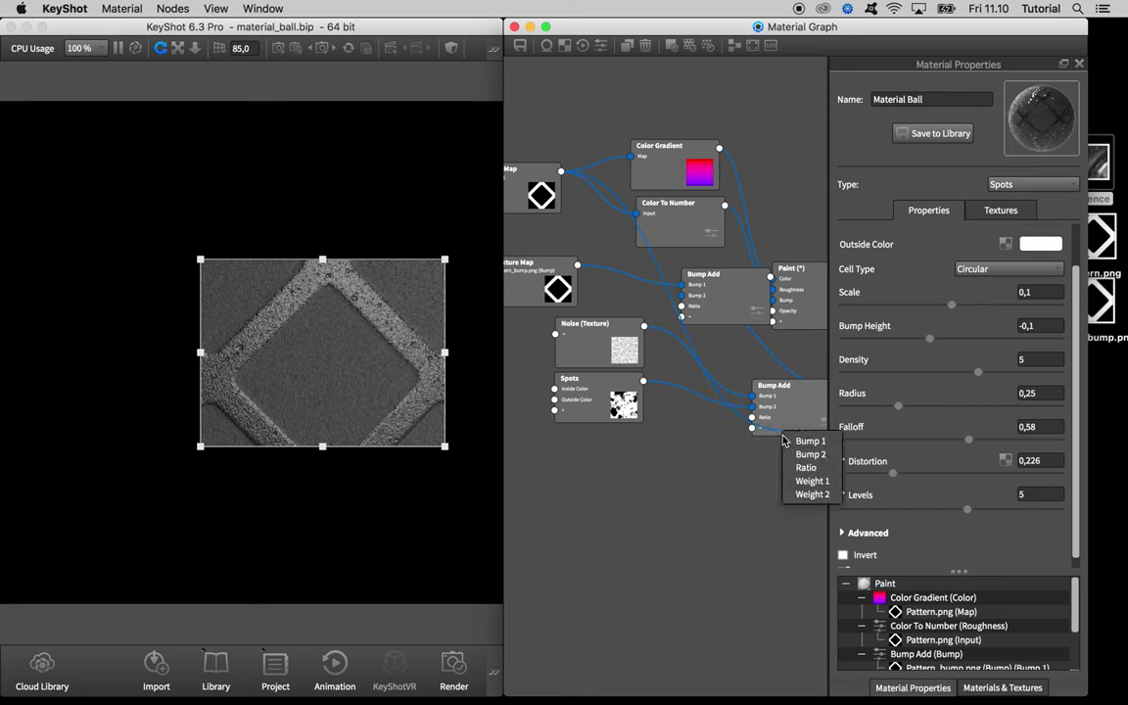
click(809, 481)
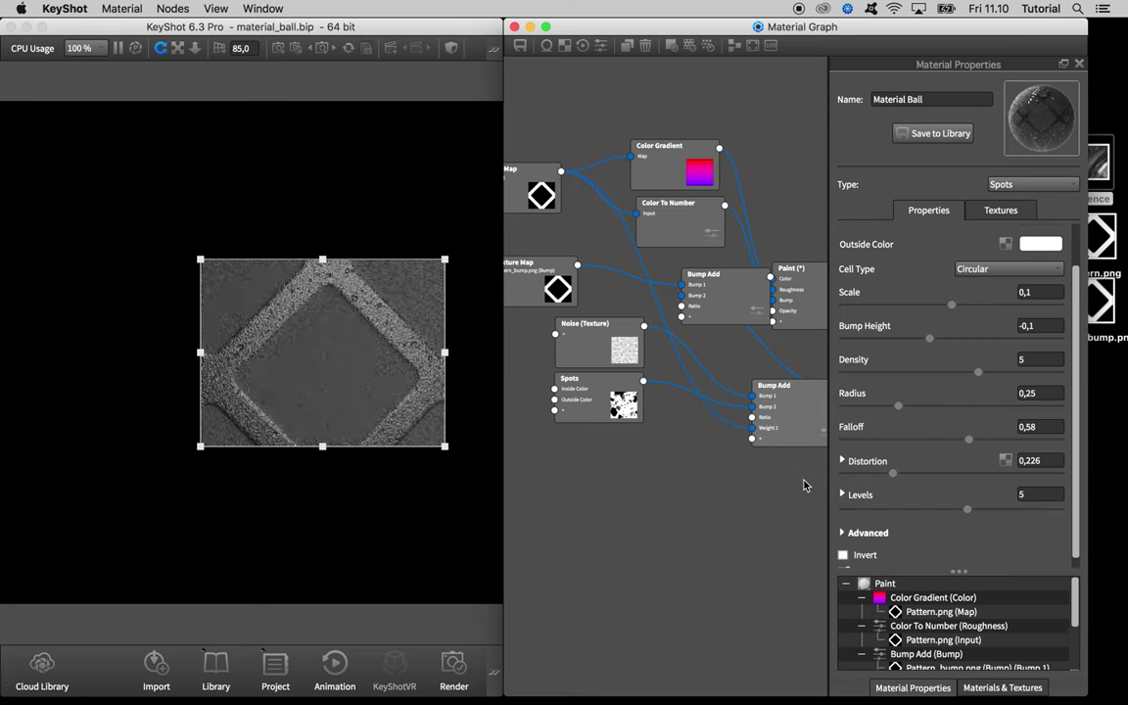
- Disable the Spots connection into the lower Bump Add to isolate the noise bump, and shift the surrounding nodes slightly
right_click(670, 390)
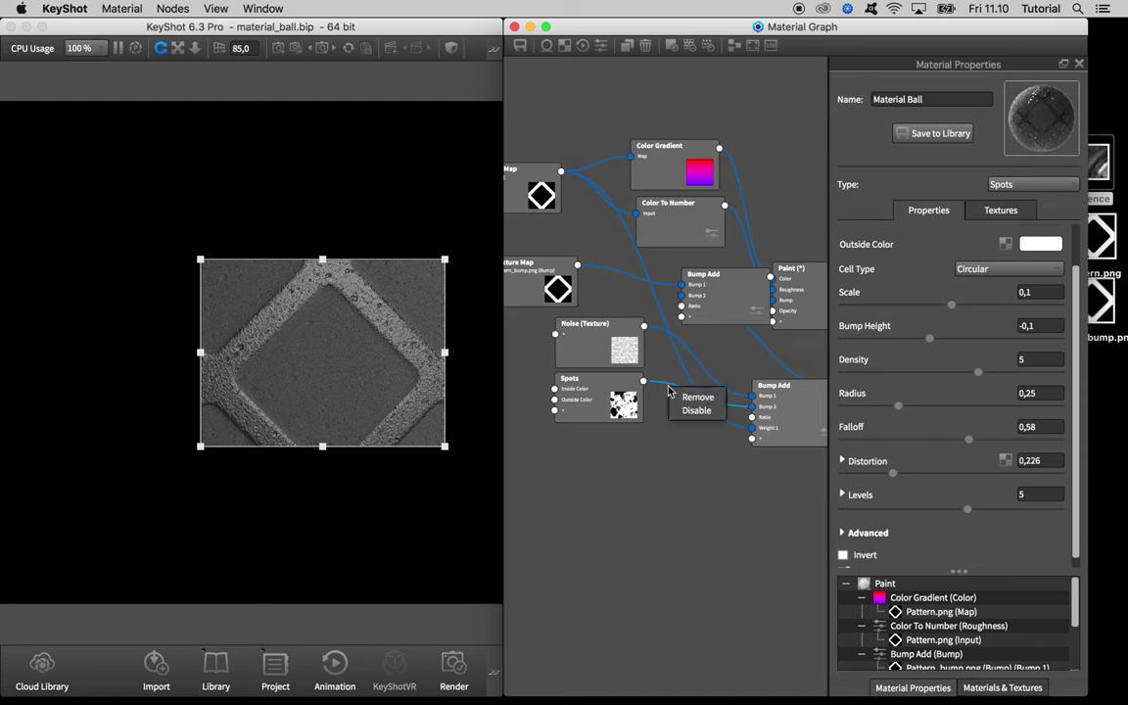
click(696, 410)
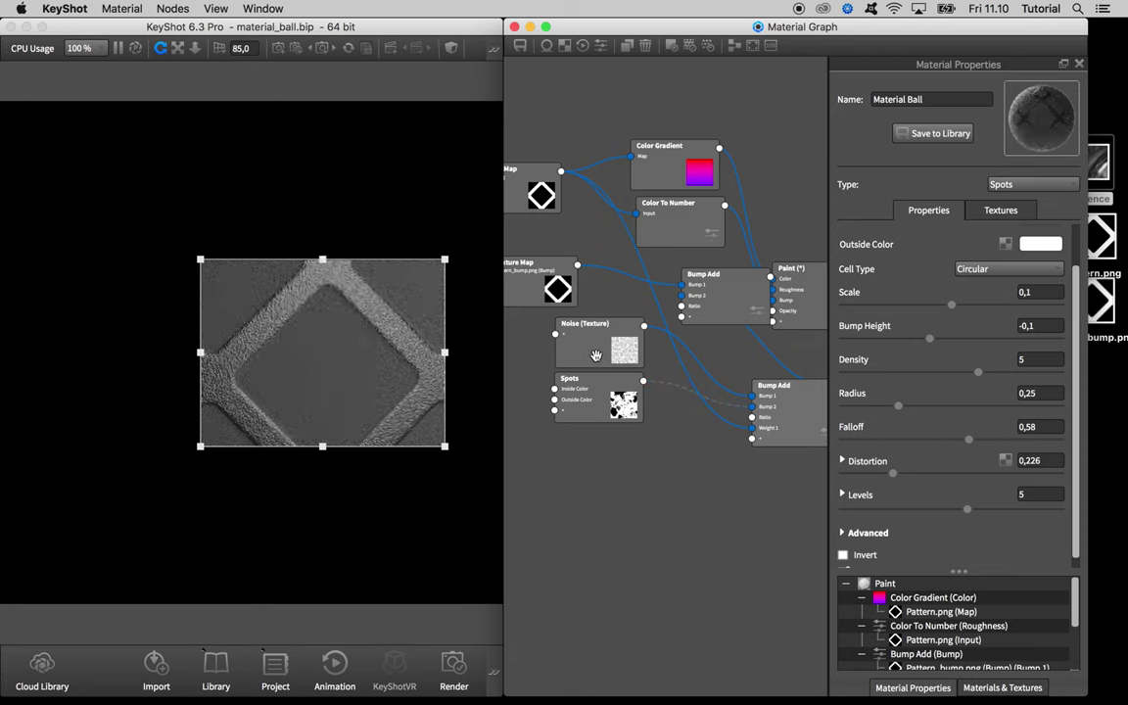
drag(775, 405, 779, 403)
drag(560, 200, 550, 211)
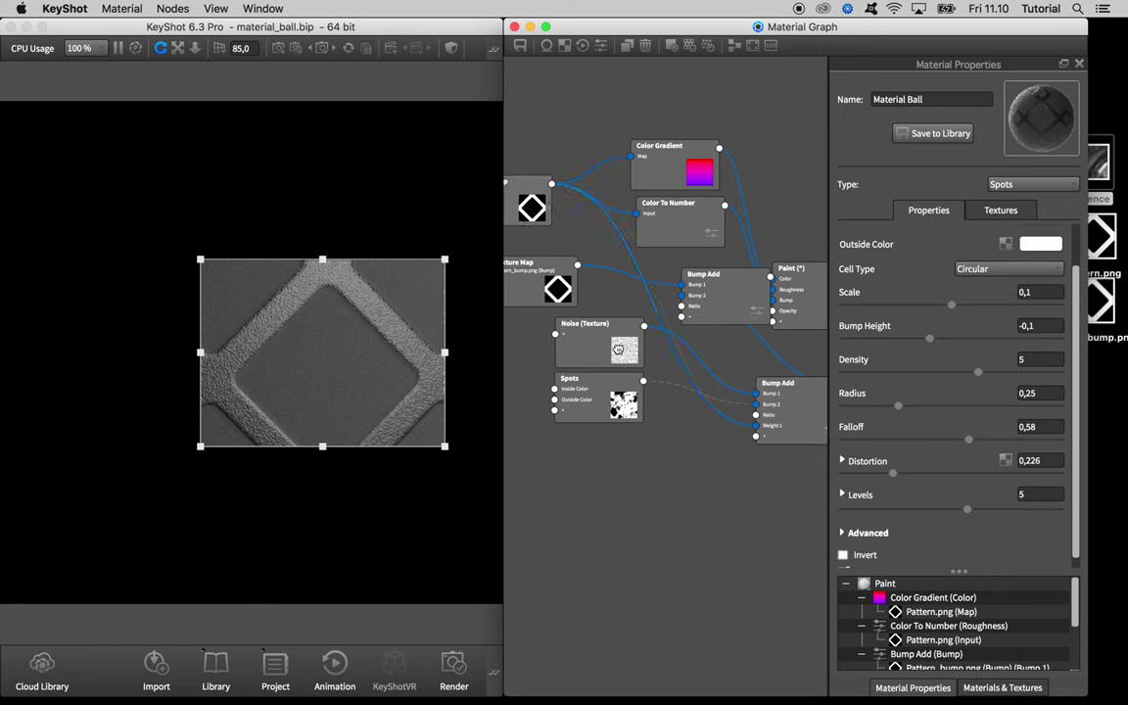
drag(622, 348, 614, 344)
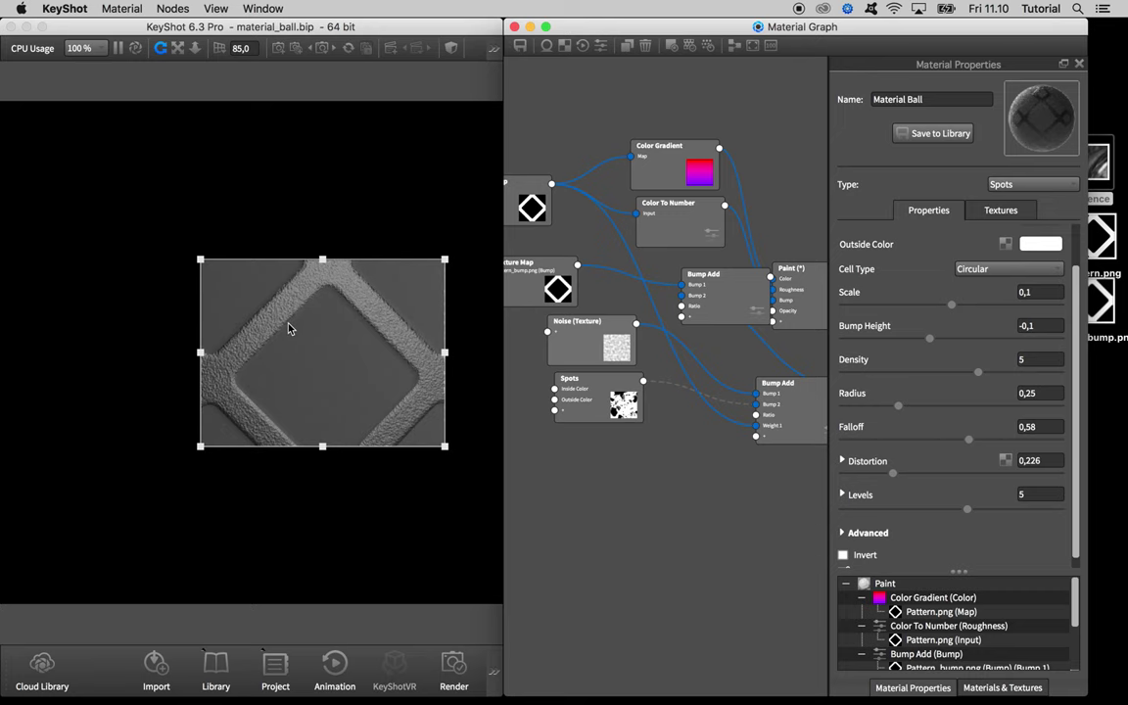
drag(522, 206, 519, 219)
- Add a Color Invert utility and wire it between the Pattern.png Texture Map and the lower Bump Add's Weight 1
right_click(639, 477)
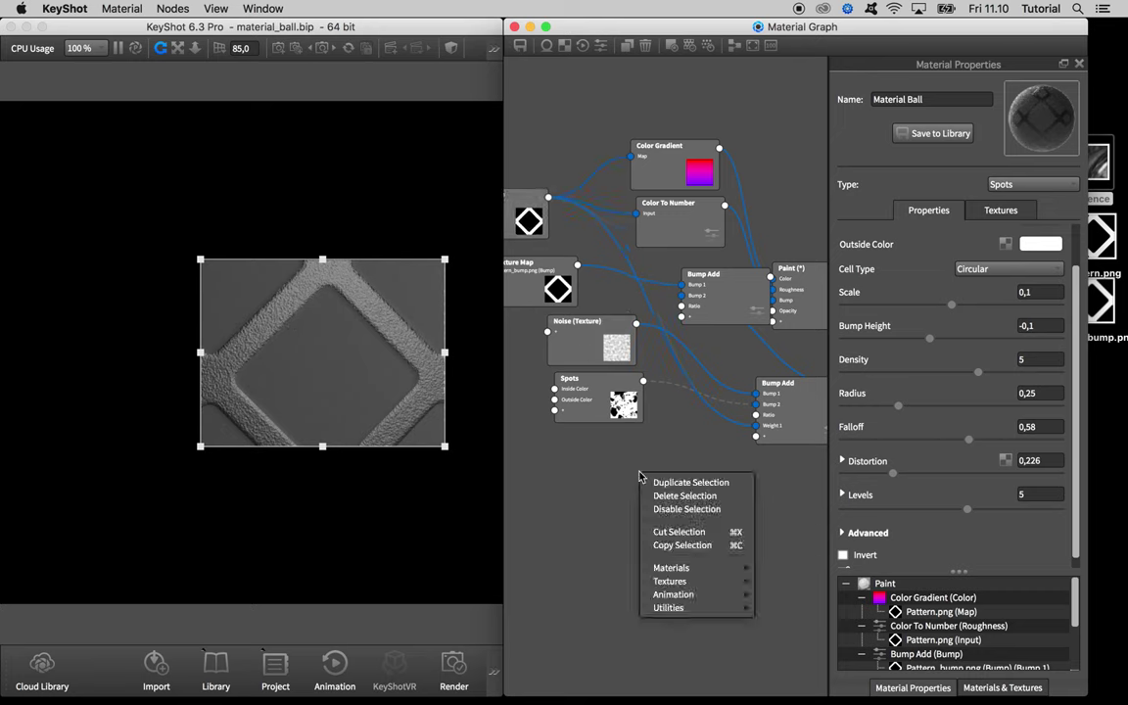
mouse_move(713, 607)
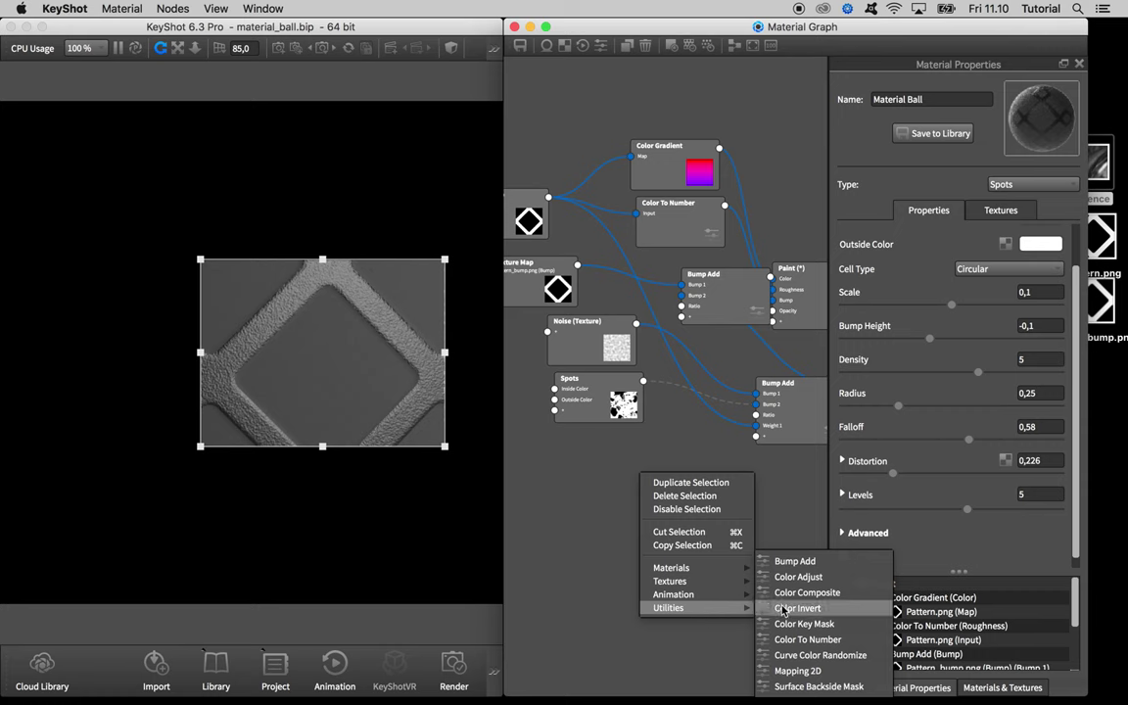
click(783, 608)
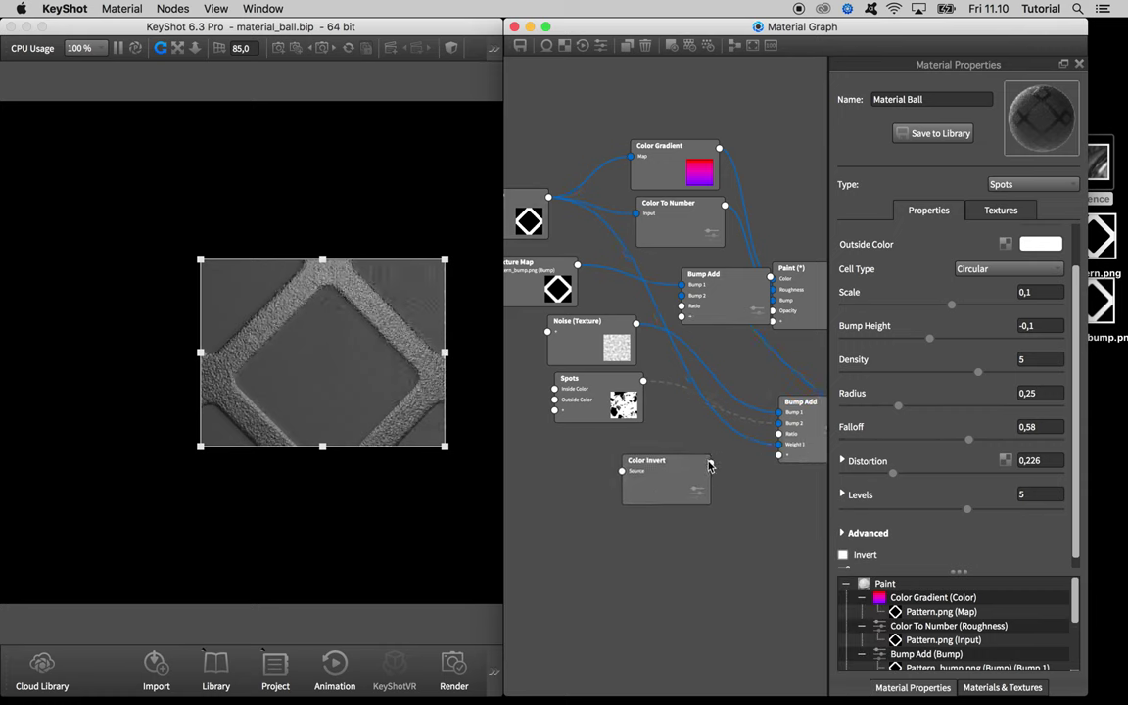
drag(710, 466, 769, 452)
drag(781, 446, 779, 445)
drag(679, 480, 715, 446)
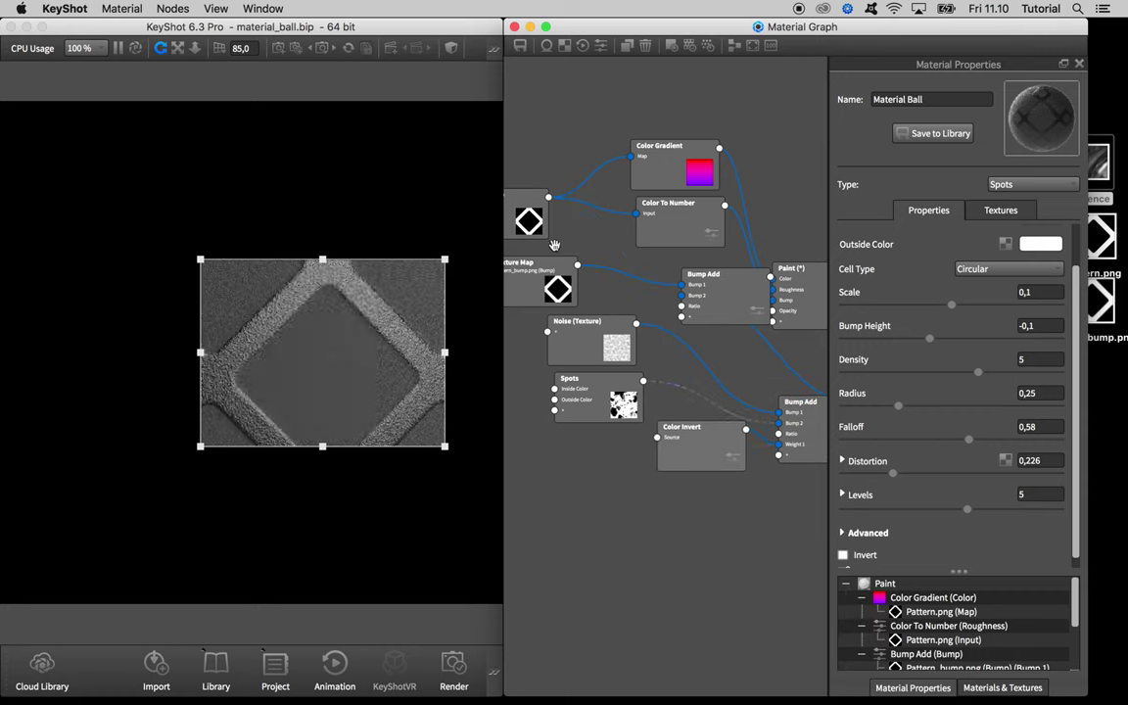
drag(547, 198, 658, 438)
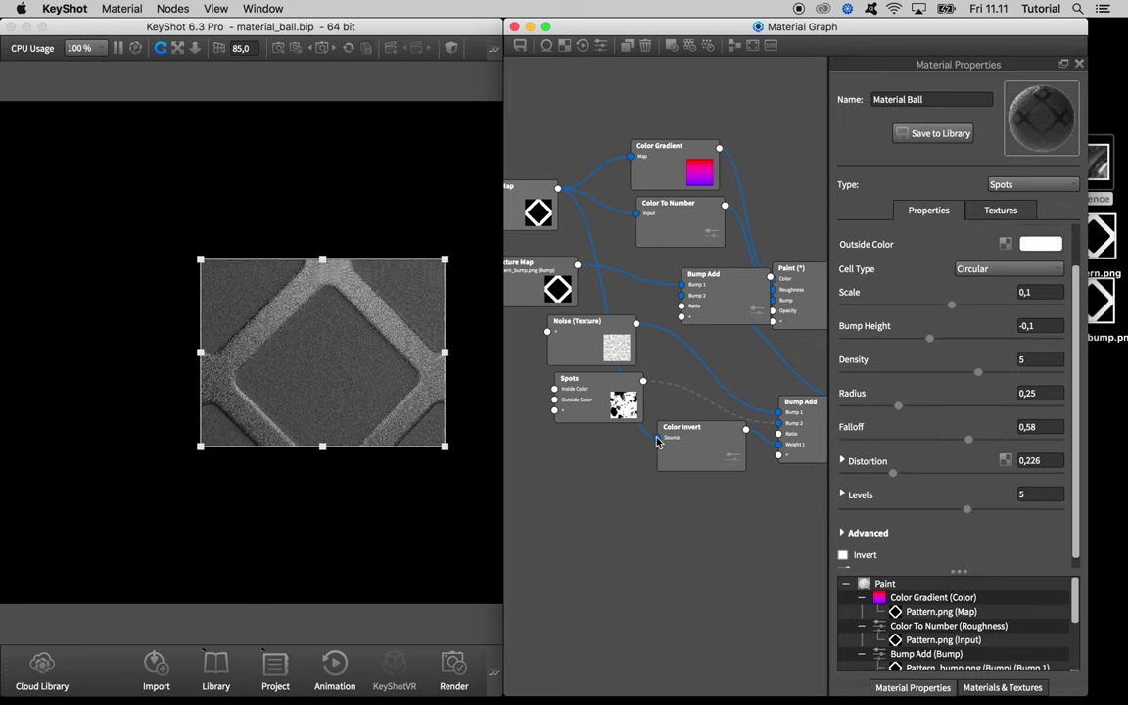
drag(704, 450, 688, 534)
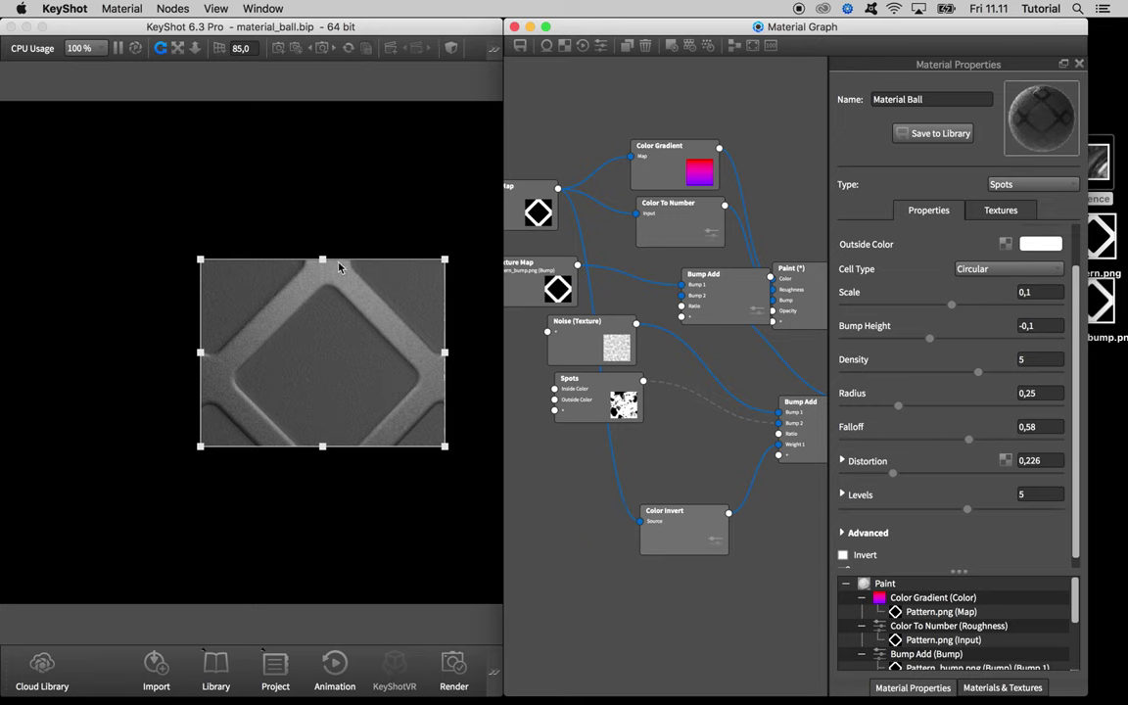
- Re-enable the Spots connection and feed the Pattern.png Texture Map directly into the lower Bump Add's Weight 2
drag(580, 341, 578, 339)
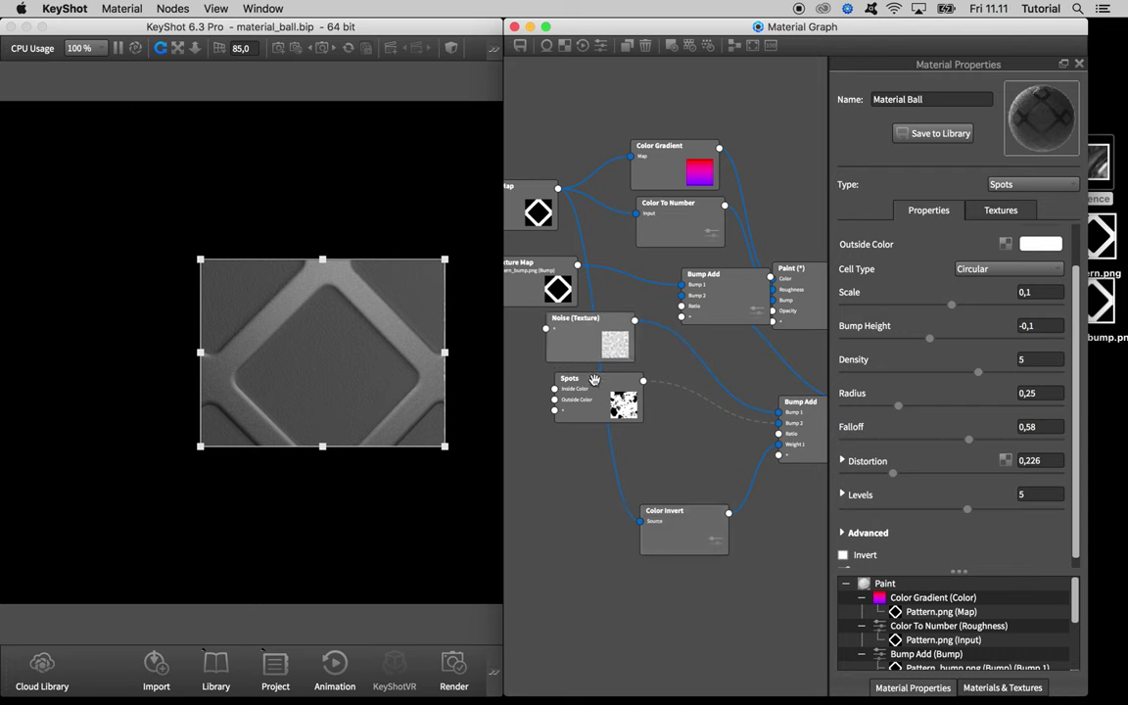
drag(595, 380, 591, 392)
right_click(694, 400)
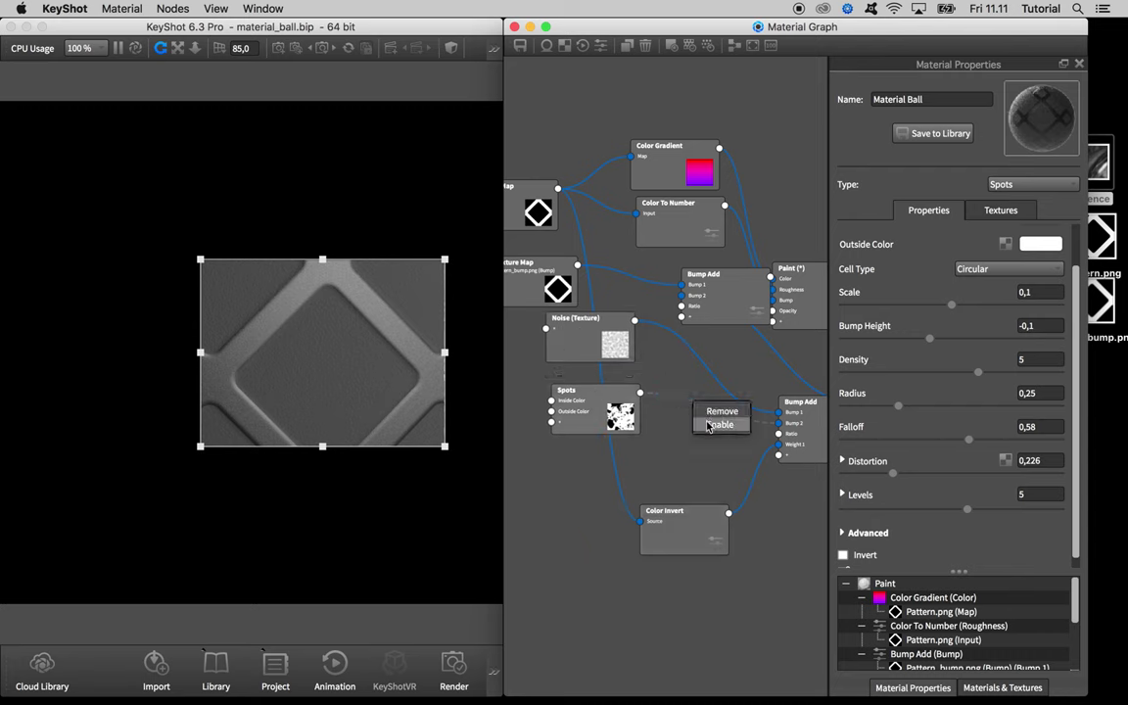
click(707, 426)
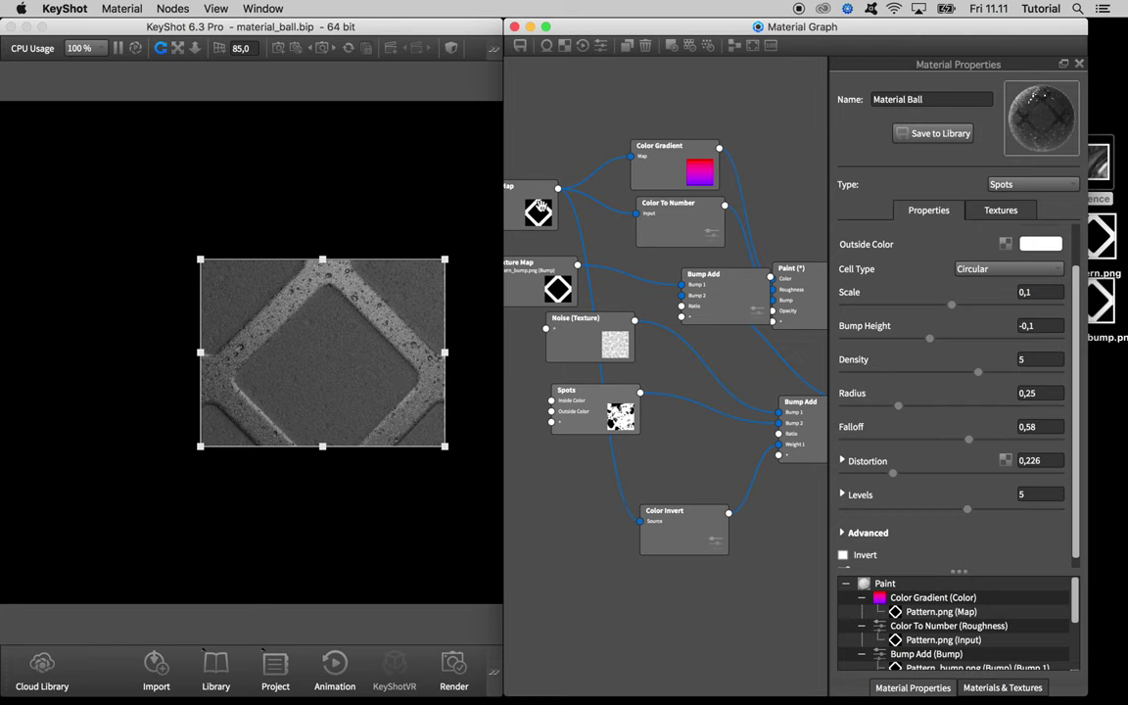
drag(546, 201, 781, 458)
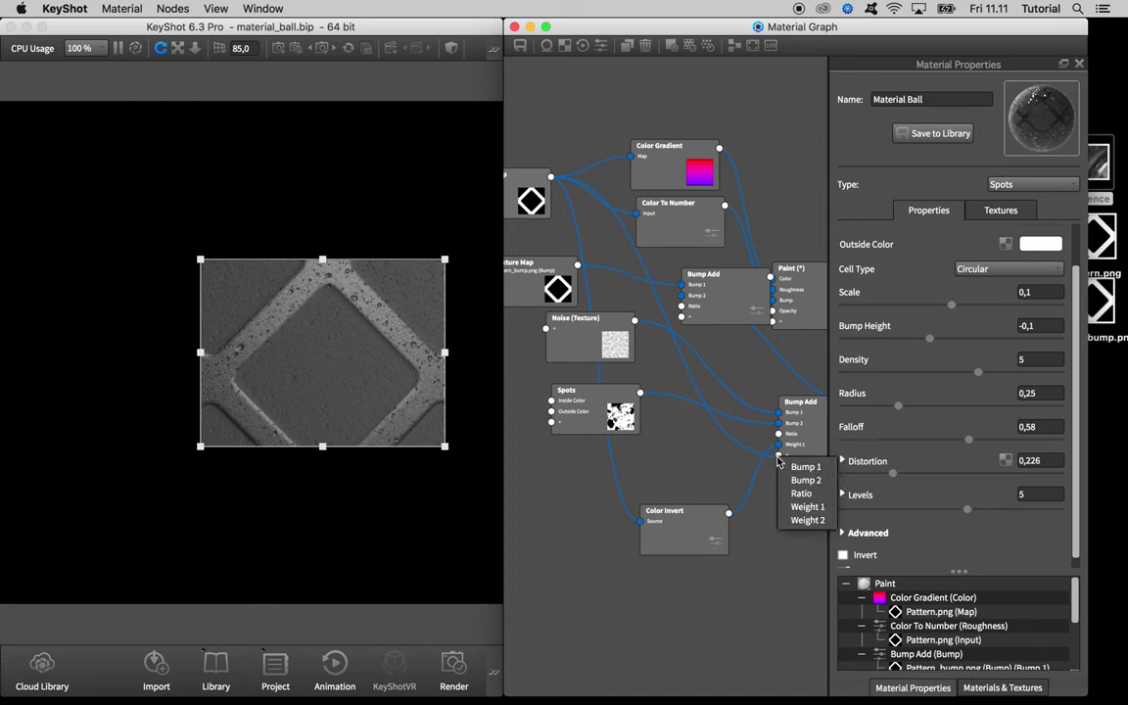
click(805, 507)
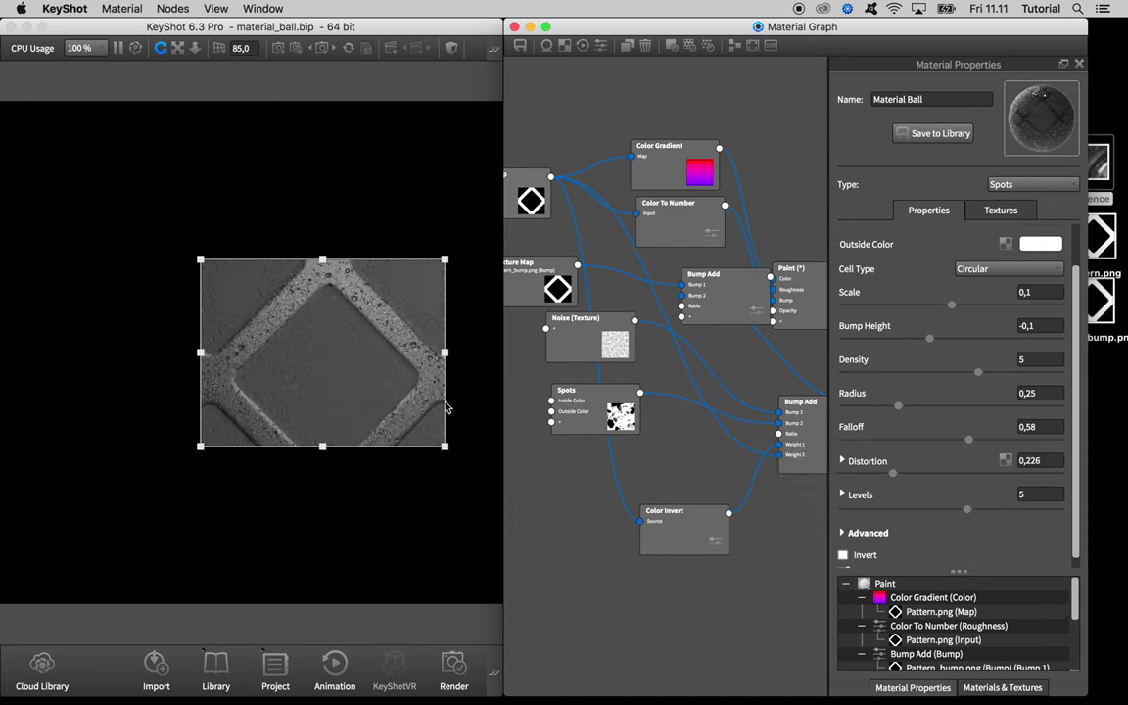
- Turn off the render region to show the whole material ball, and move the Color Invert node closer to the Spots node
click(388, 400)
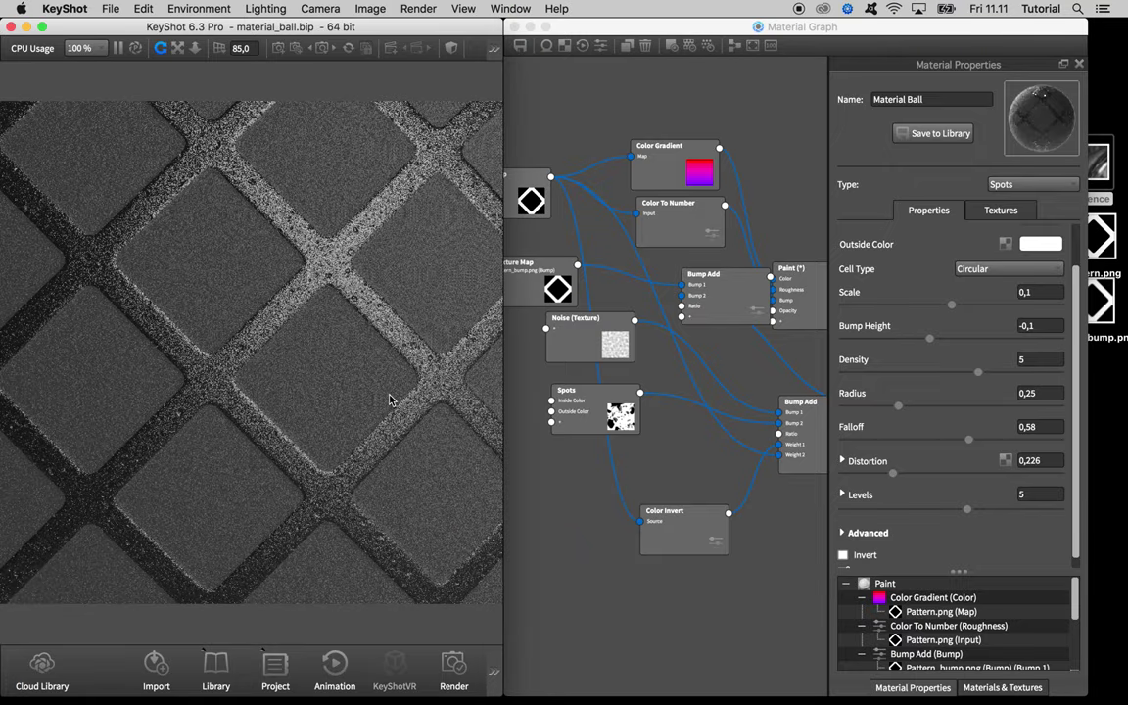
scroll(389, 400, down, 5)
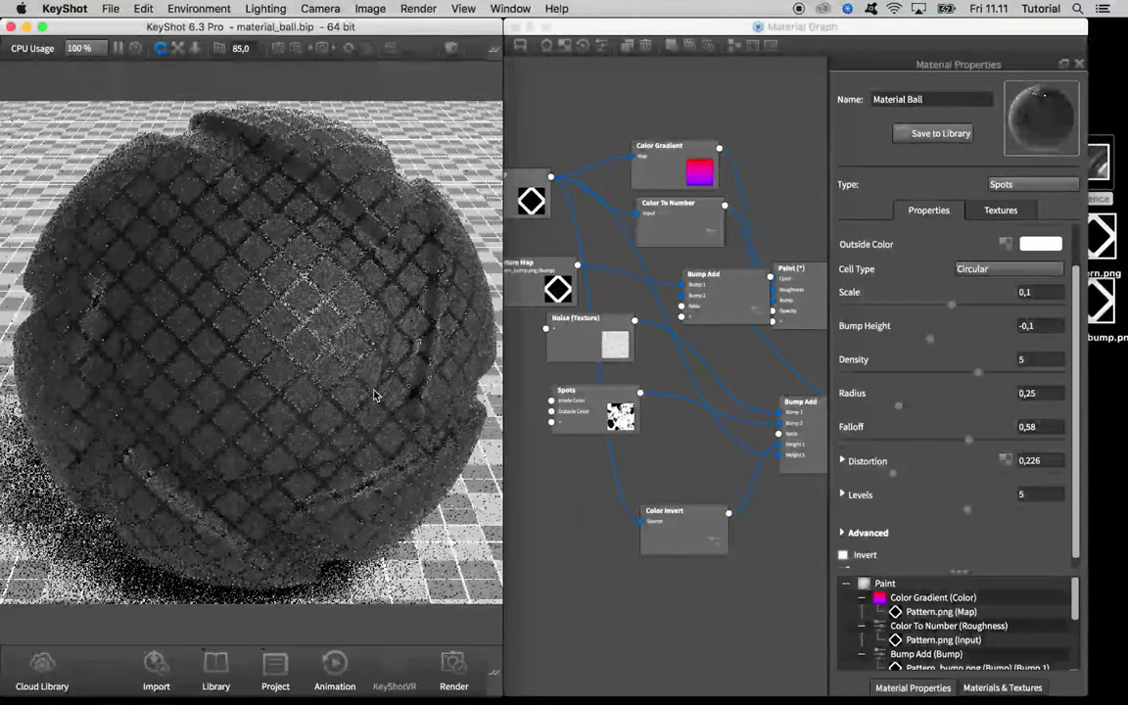
click(589, 543)
drag(667, 534, 654, 494)
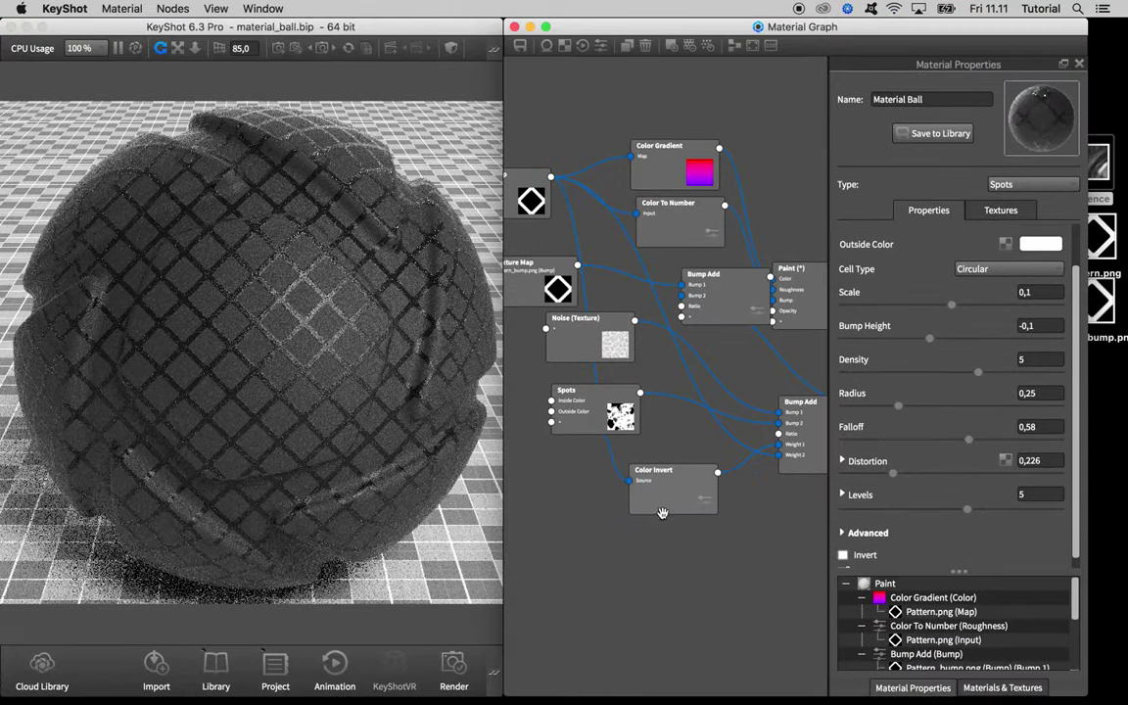
click(664, 556)
- Compare the Reference image on the desktop with the rendered material ball, viewing the ball from another angle and distance
click(1106, 180)
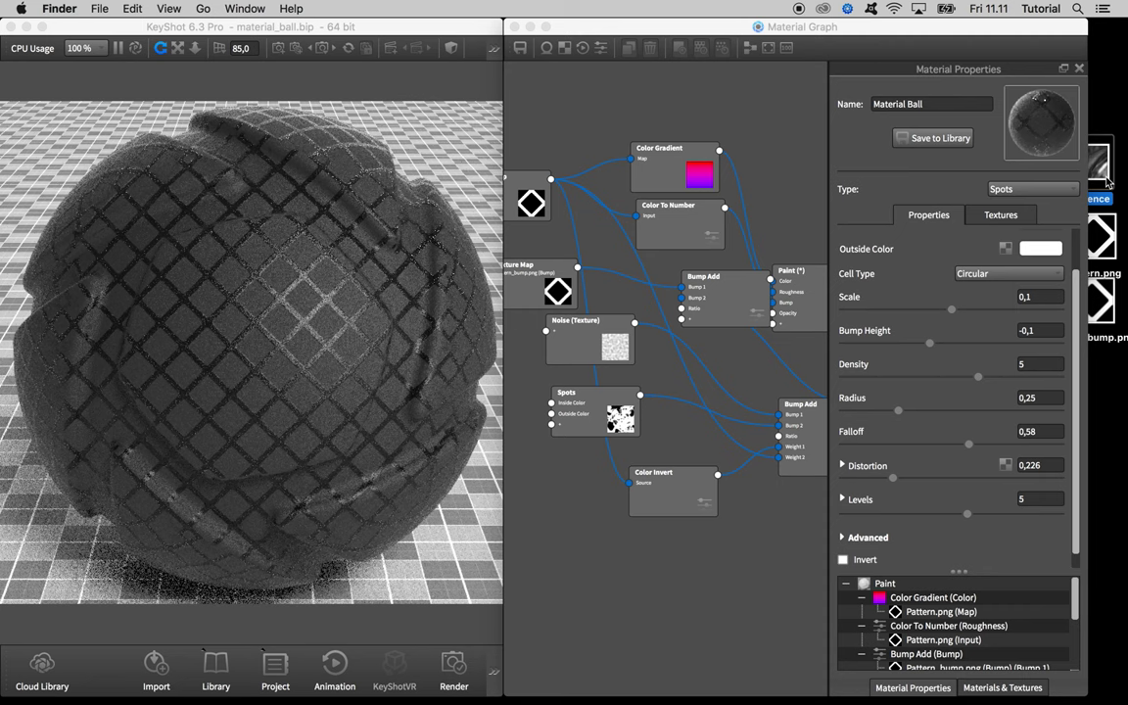
key(space)
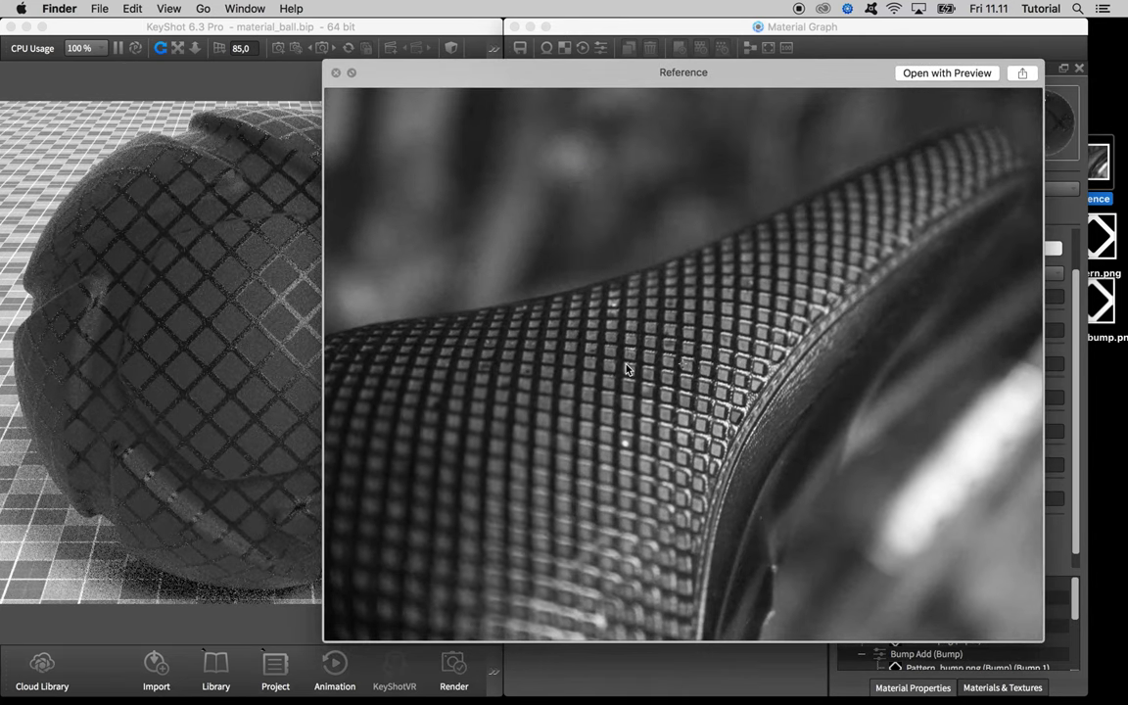
key(space)
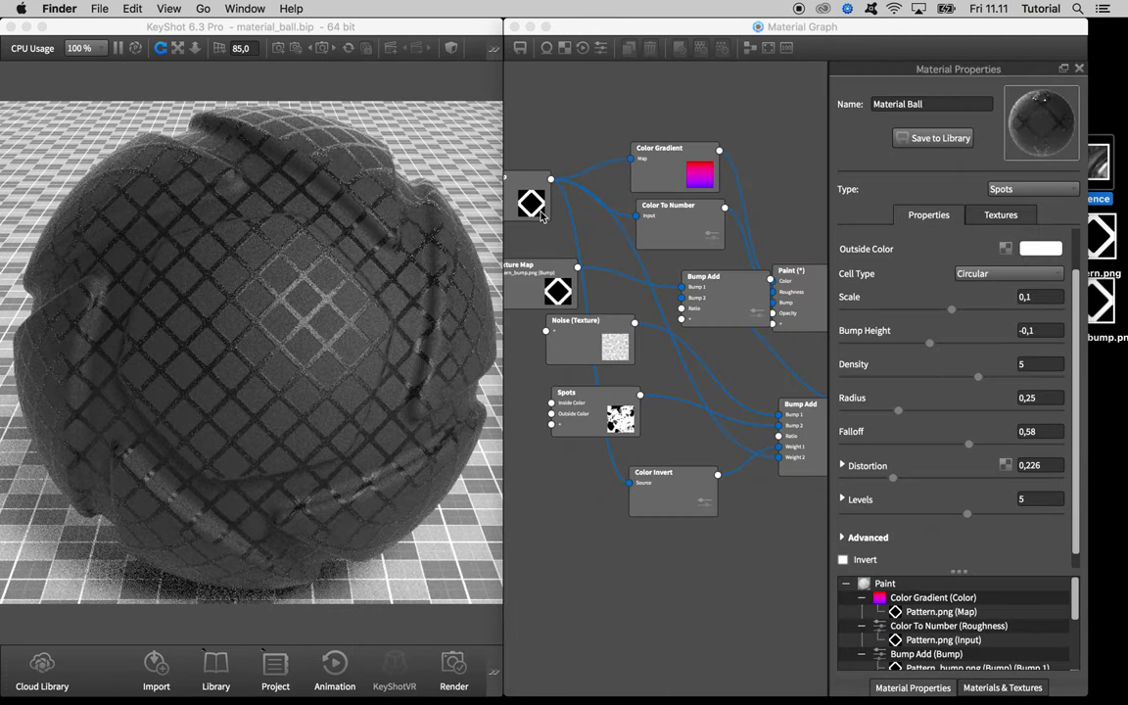
click(539, 214)
click(1104, 172)
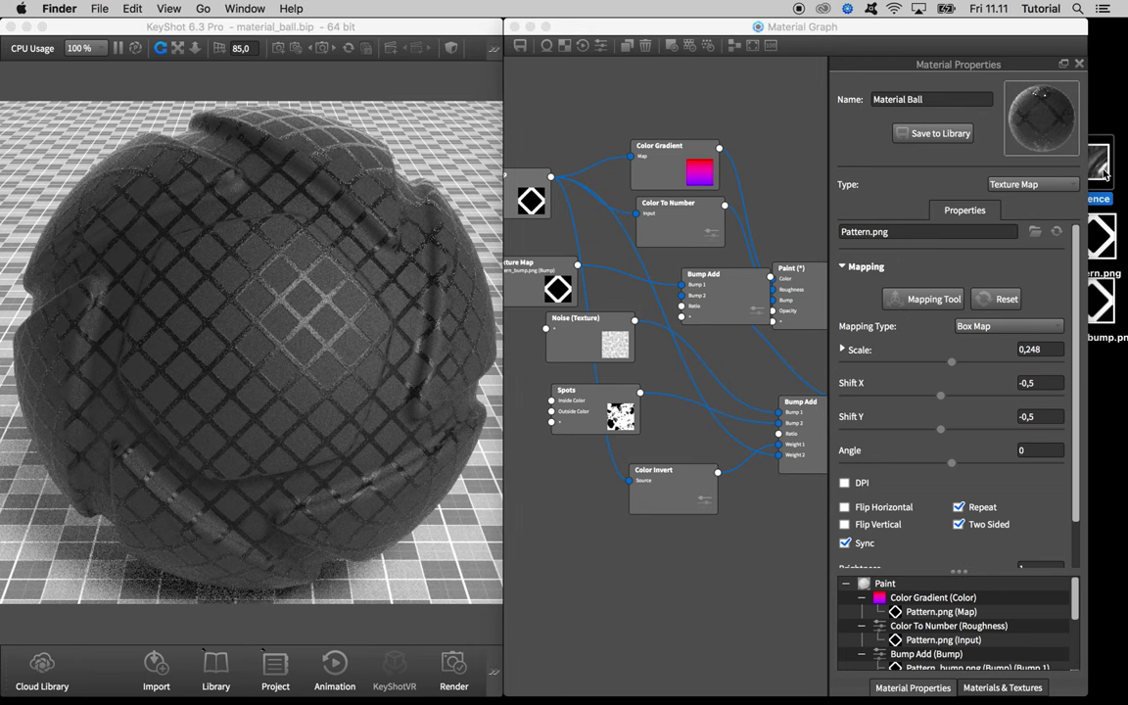
key(space)
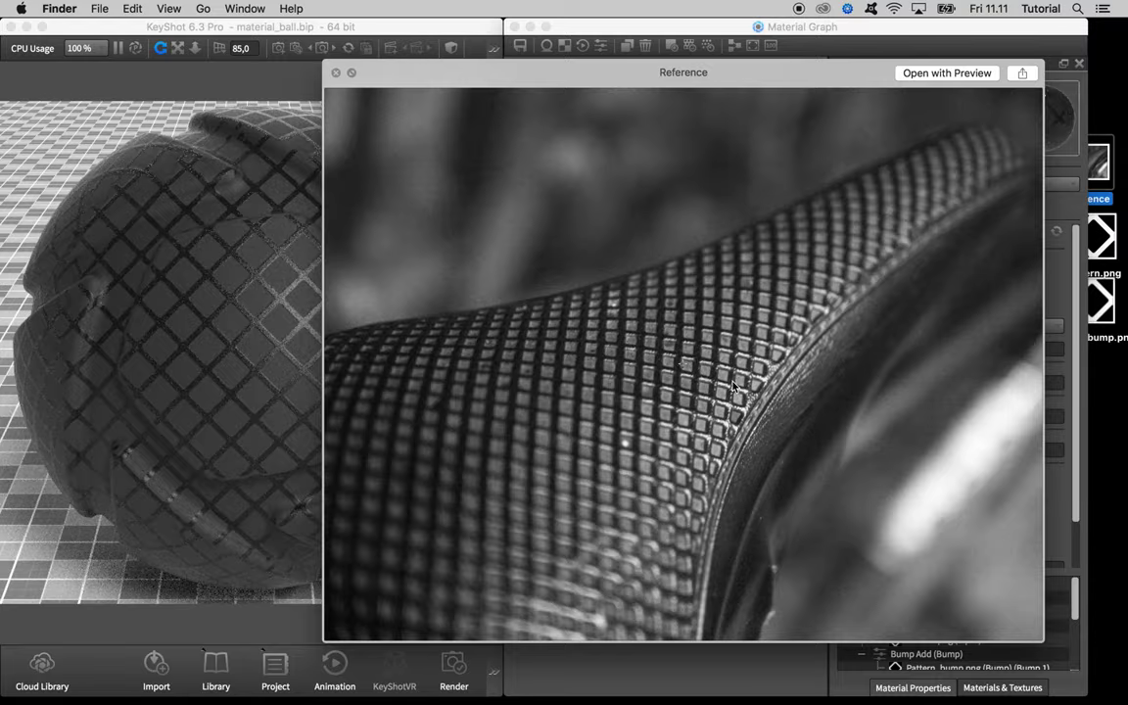
key(space)
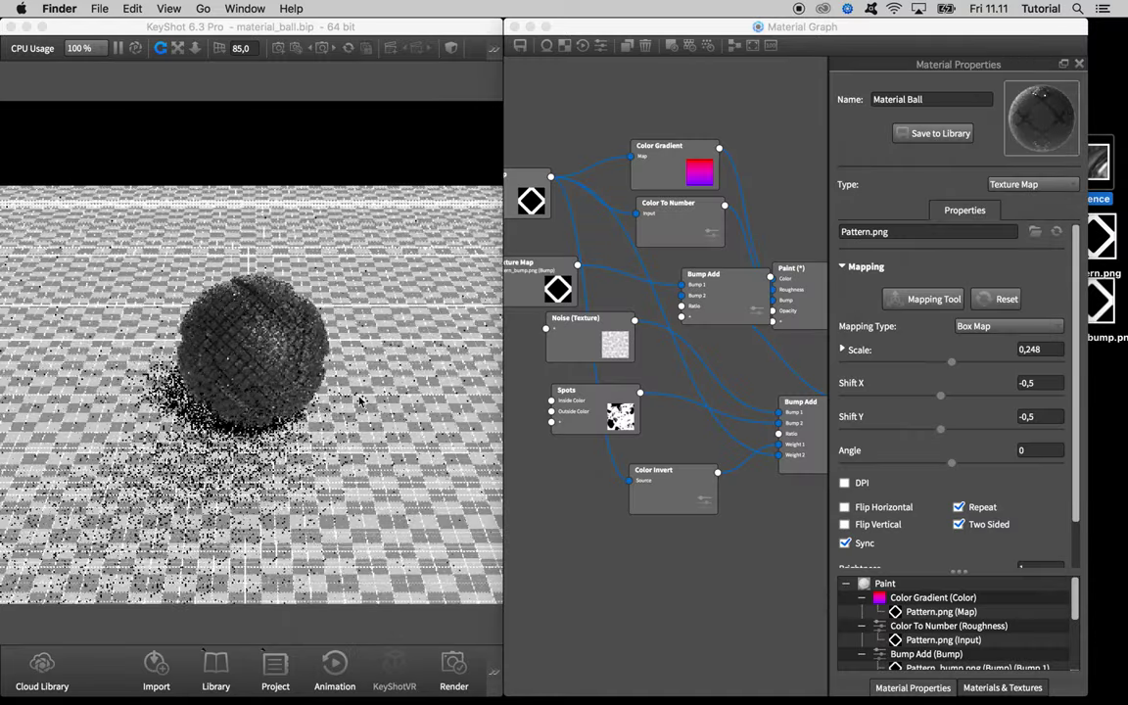
click(331, 410)
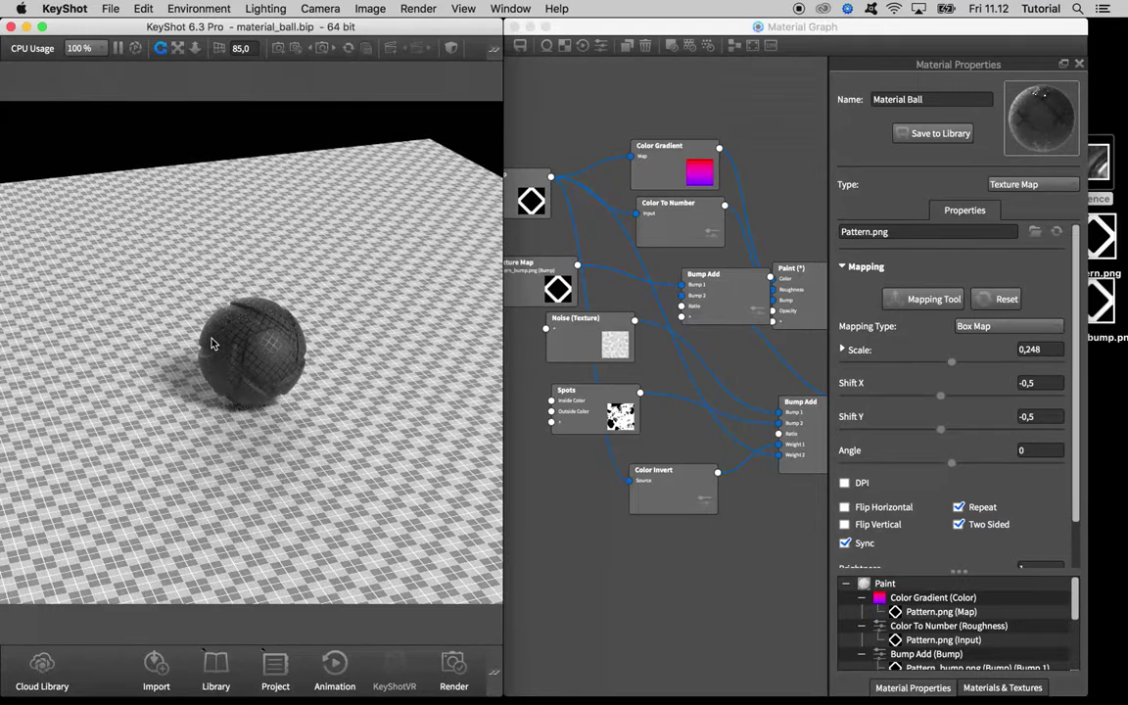
scroll(211, 343, up, 10)
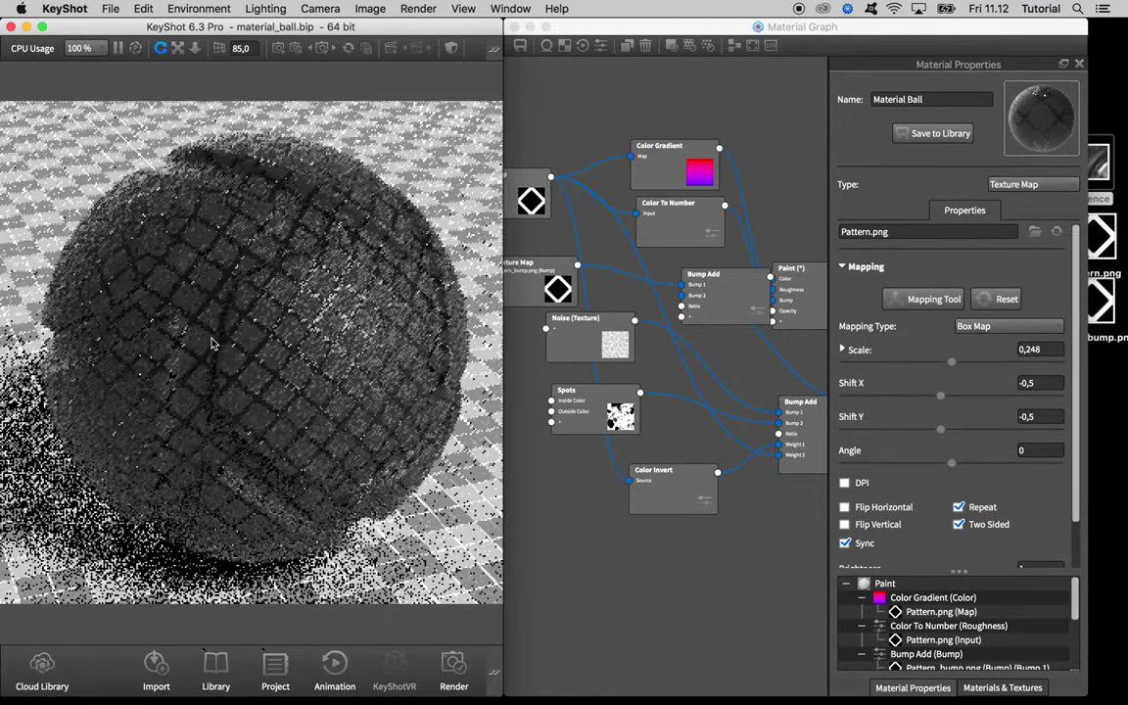
scroll(225, 352, up, 3)
scroll(239, 364, down, 6)
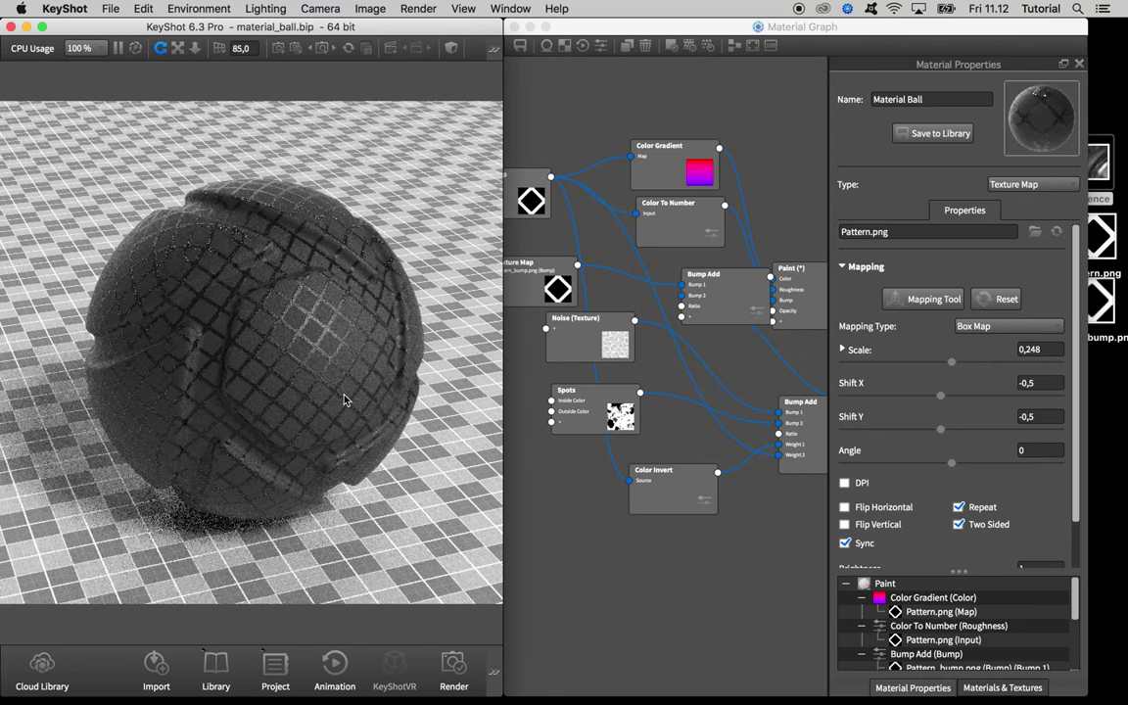
- Reposition the Noise and Spots nodes one above the other, above the Color Invert node
click(599, 530)
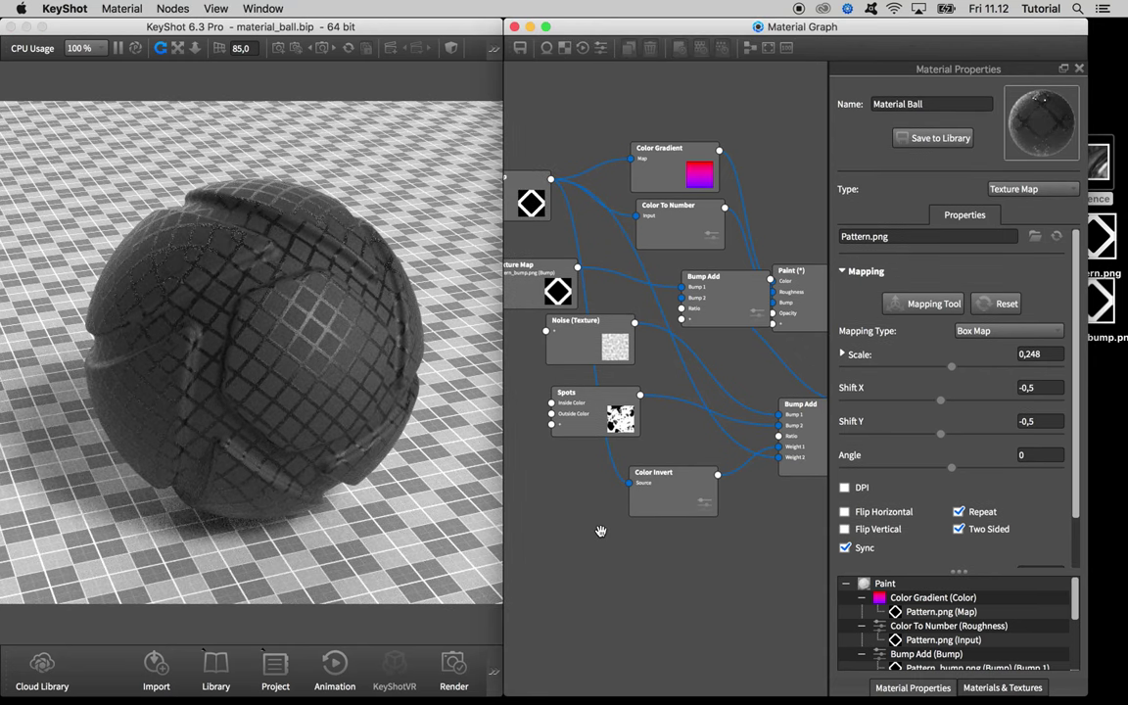
drag(620, 349, 618, 360)
drag(613, 404, 607, 396)
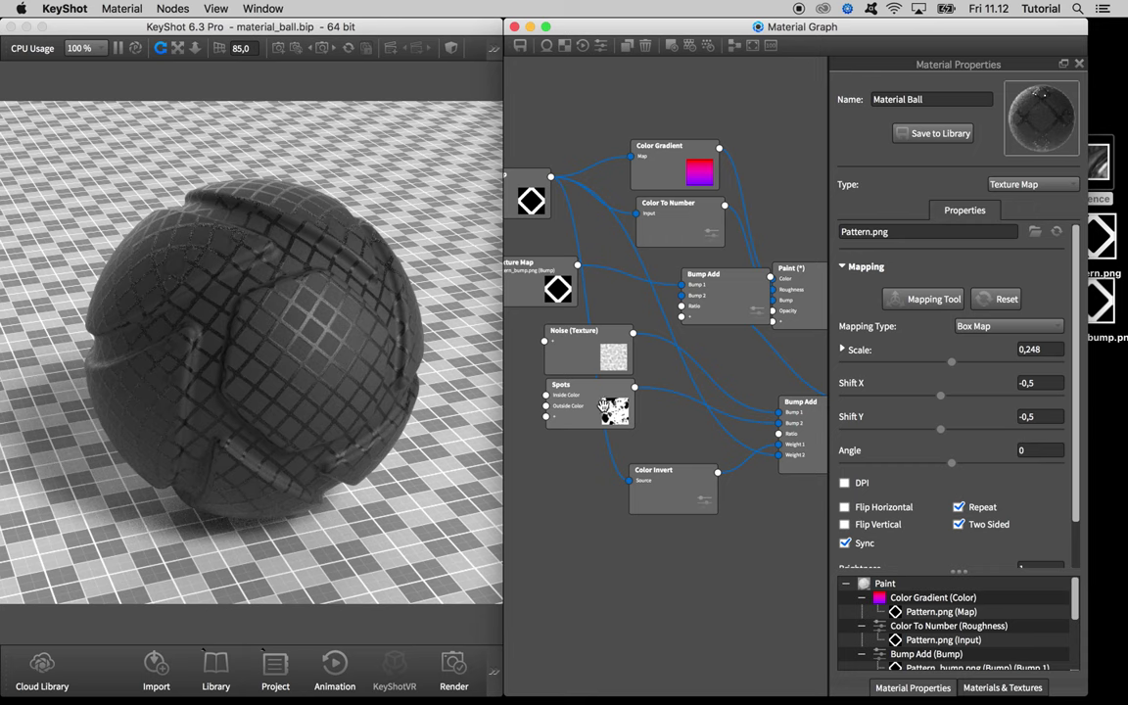
drag(603, 407, 601, 421)
drag(601, 361, 597, 396)
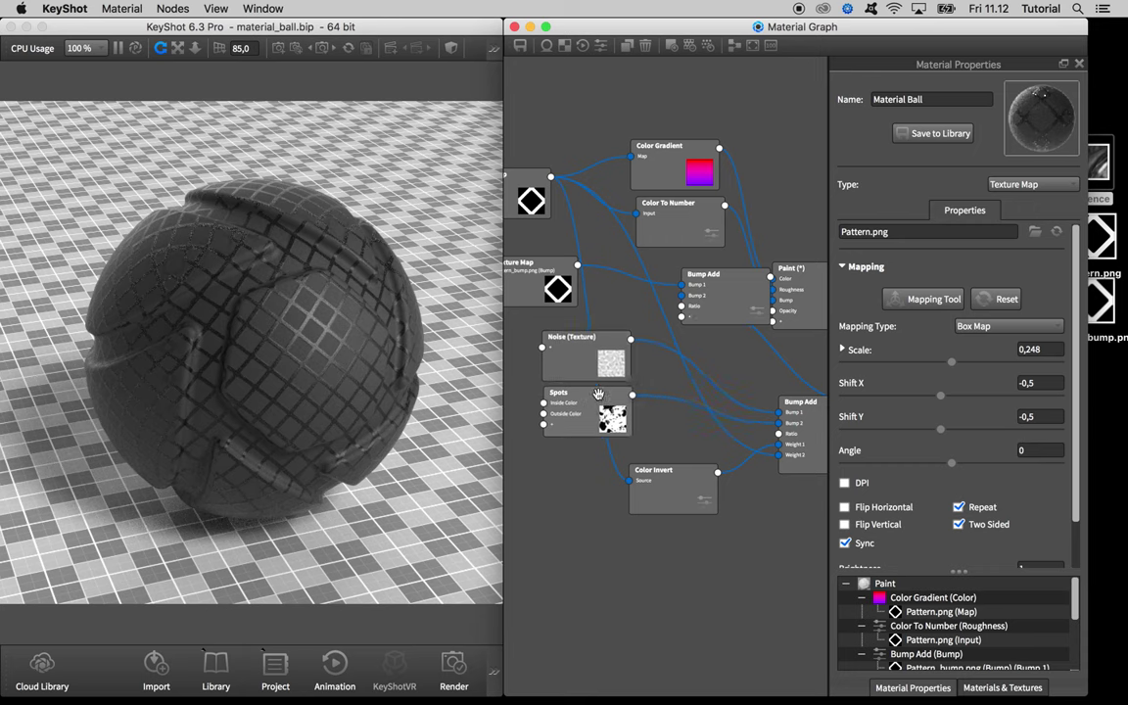